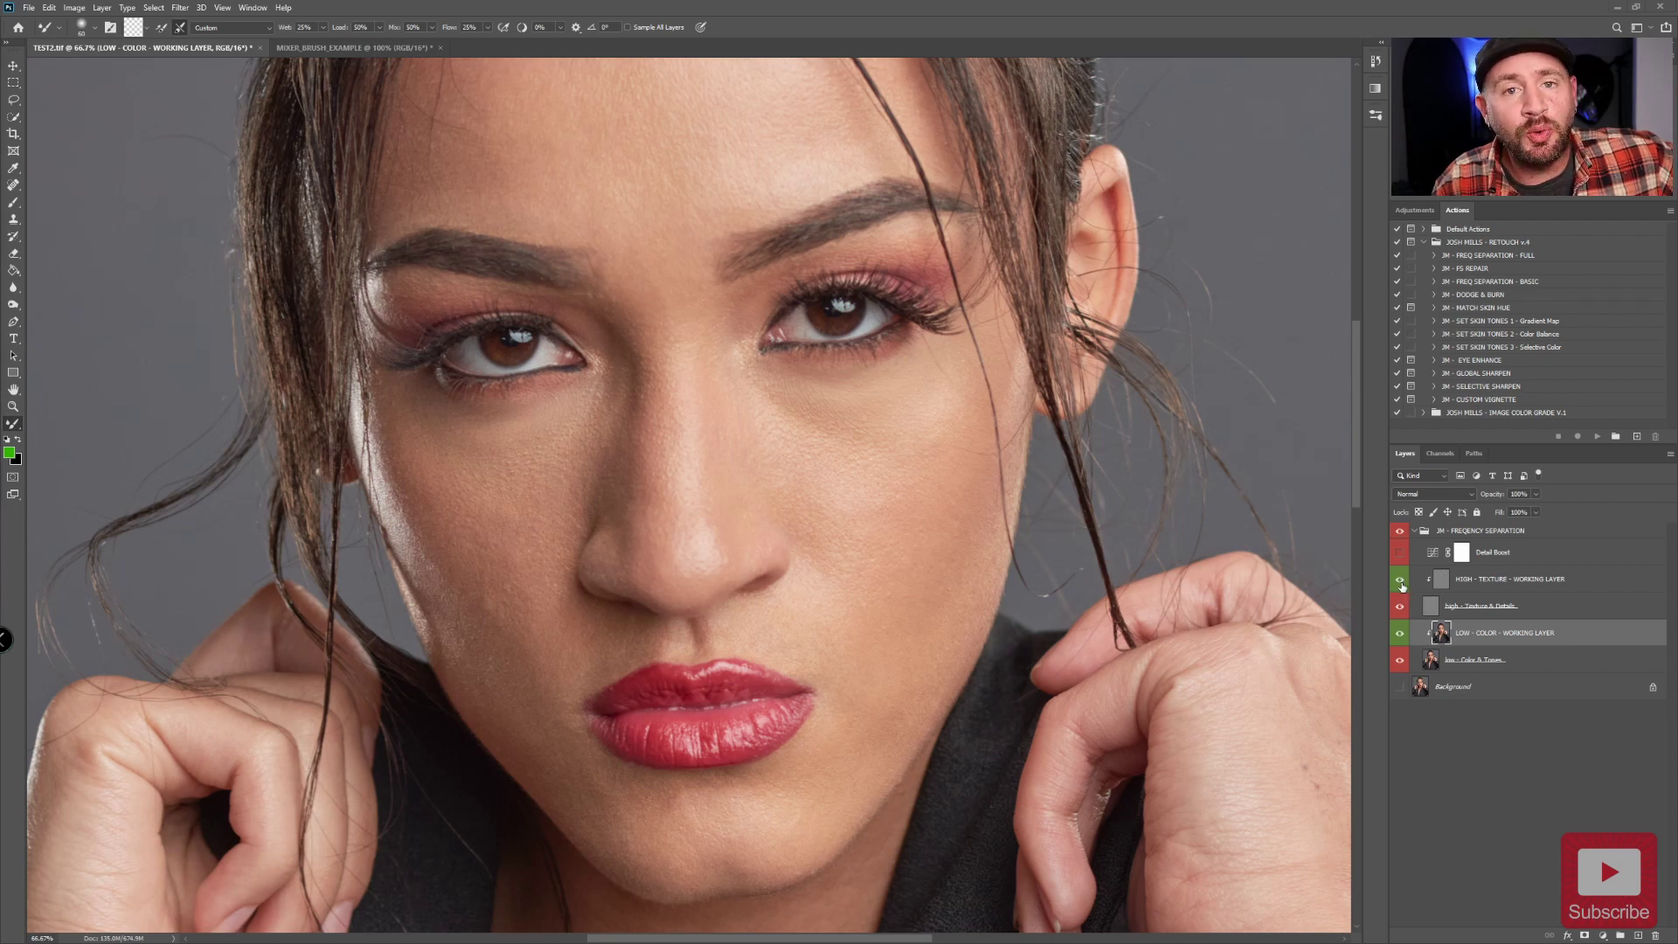
Toggle the visibility of HIGH - TEXTURE - WORKING LAYER to compare the skin texture before and after retouching.
{"action": "left_click", "coordinate": [1399, 581]}
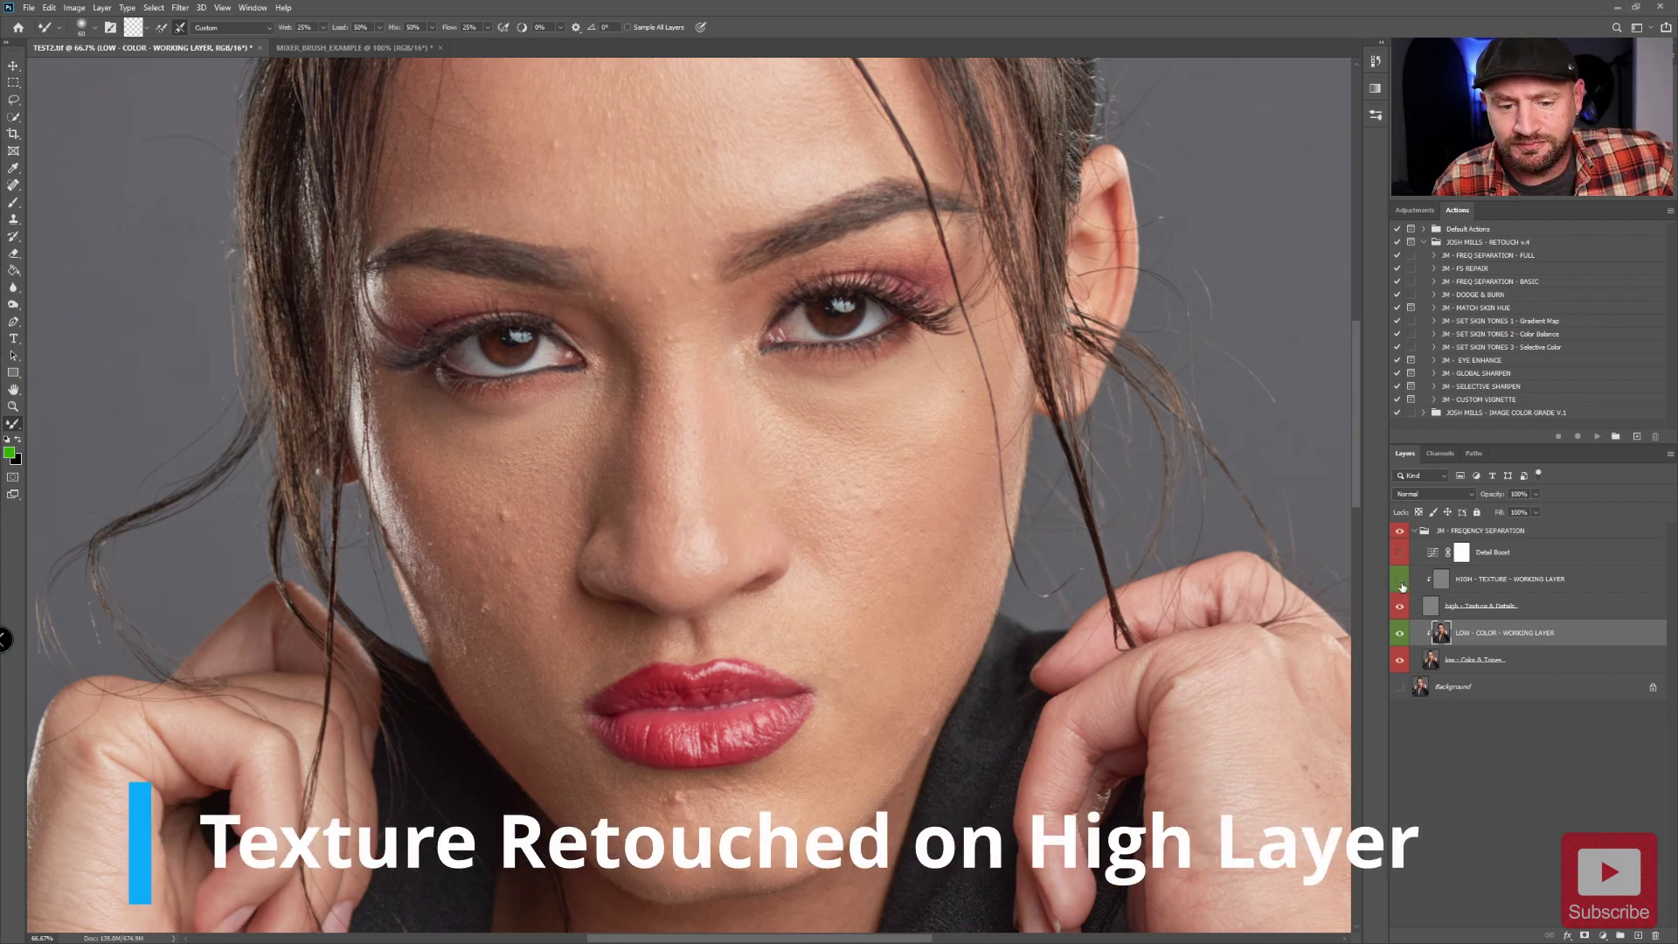
{"action": "left_click", "coordinate": [1400, 580]}
{"action": "left_click", "coordinate": [1400, 580]}
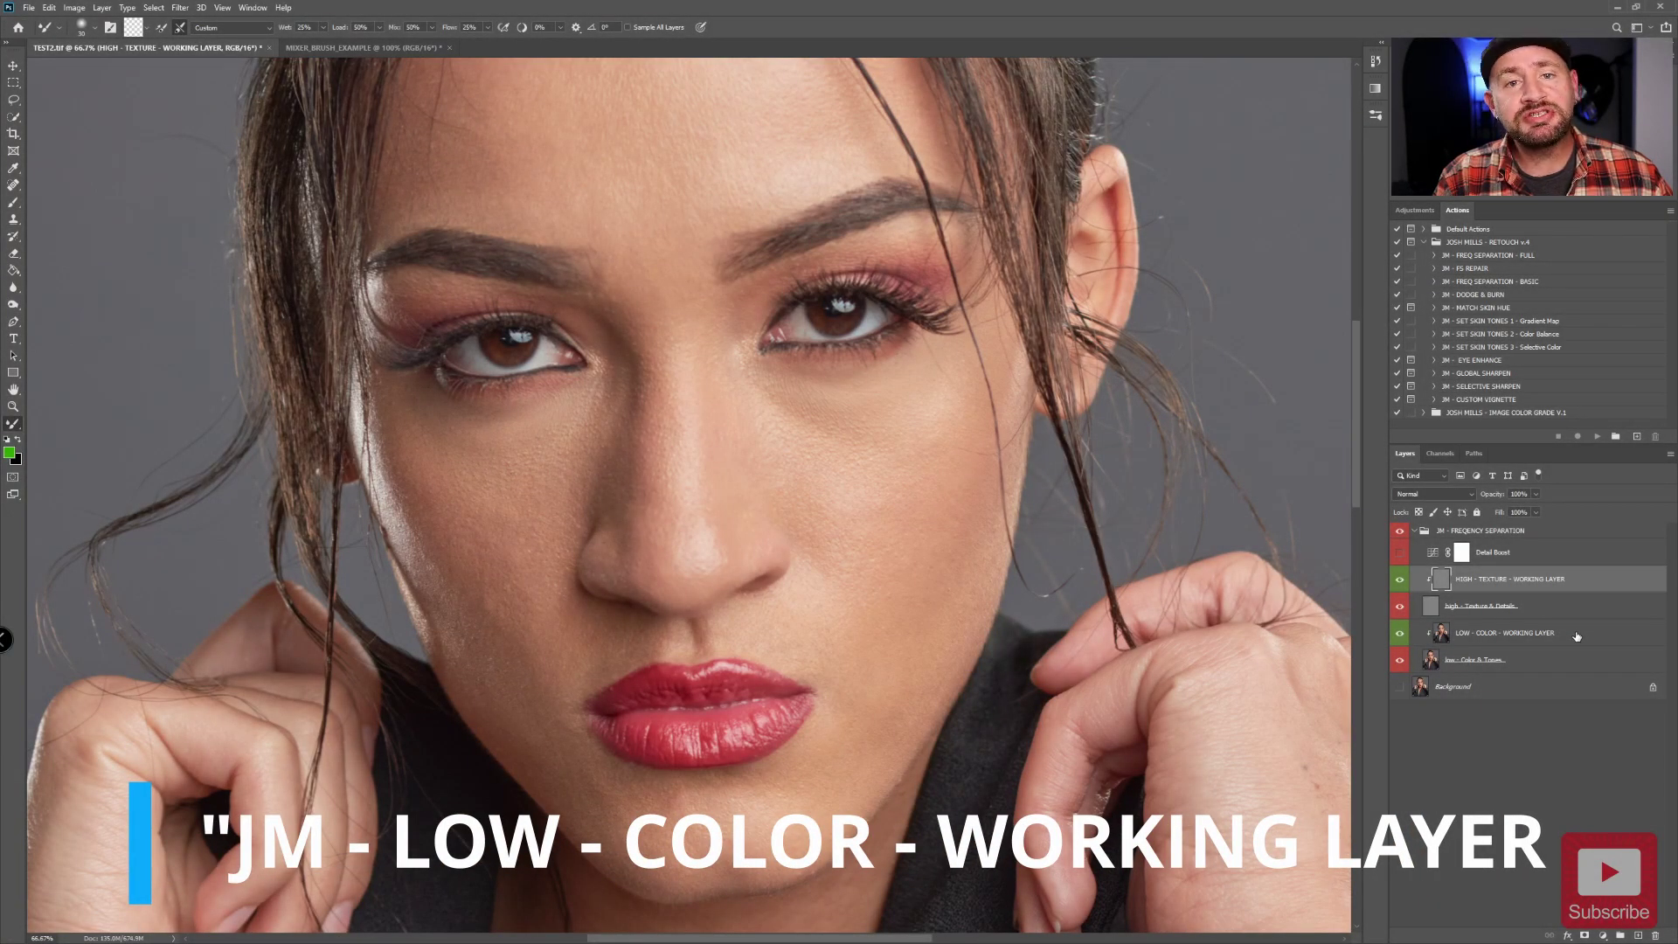
Make LOW - COLOR - WORKING LAYER the active layer and choose the Brush tool.
{"action": "left_click", "coordinate": [1576, 636]}
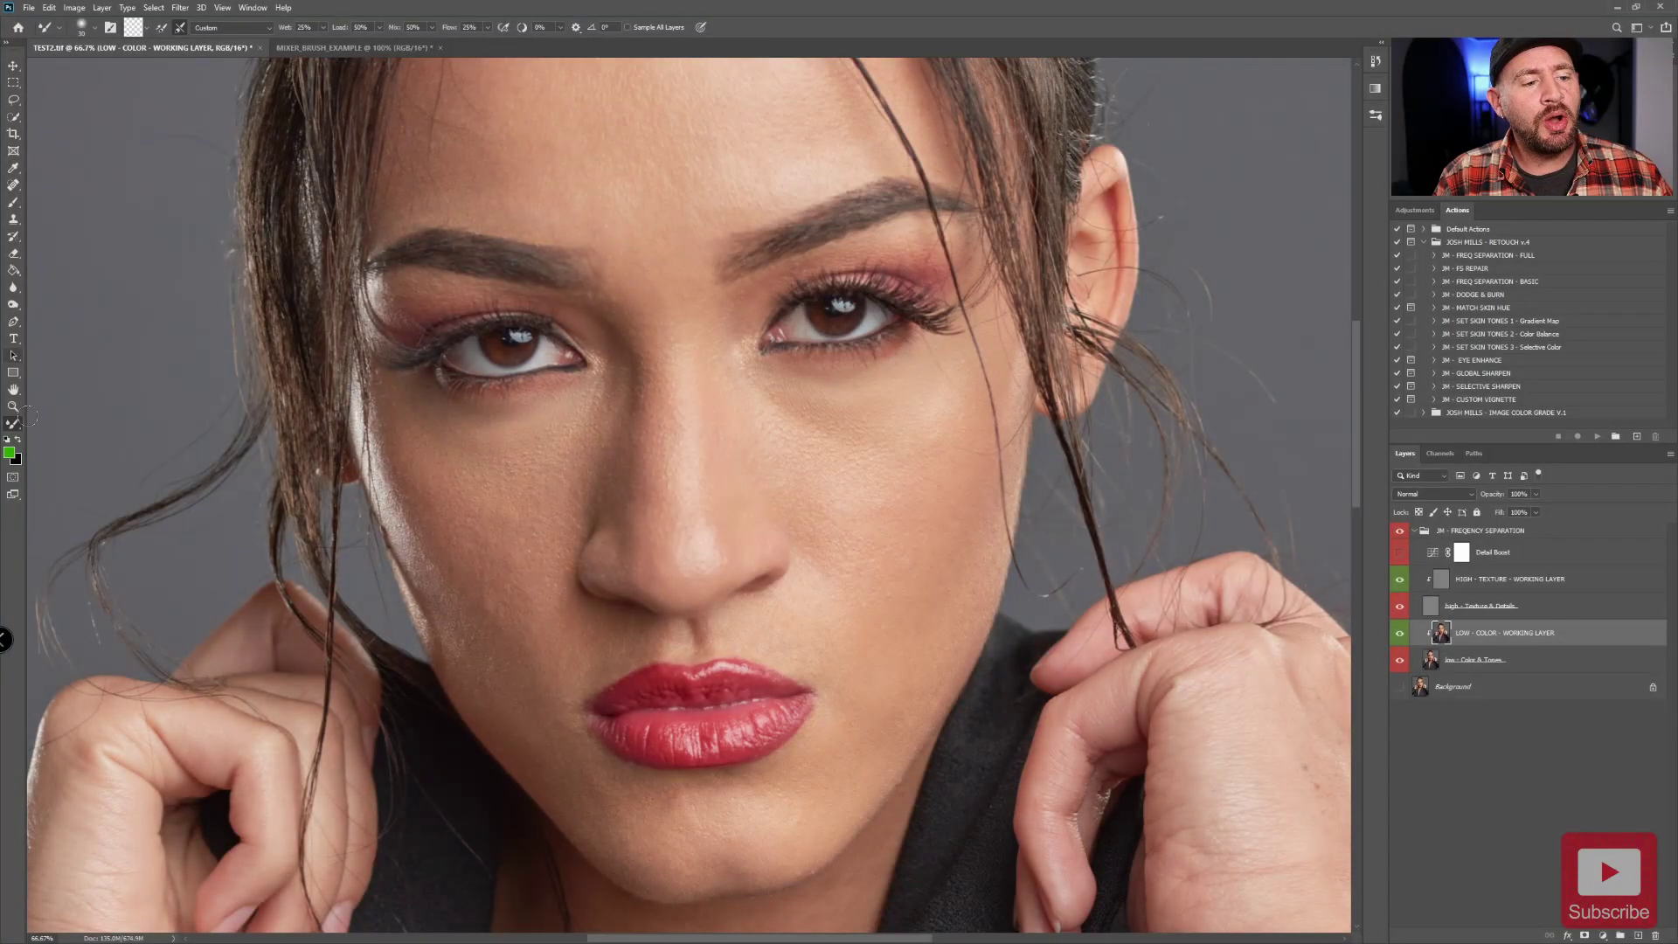
{"action": "left_click", "coordinate": [13, 201]}
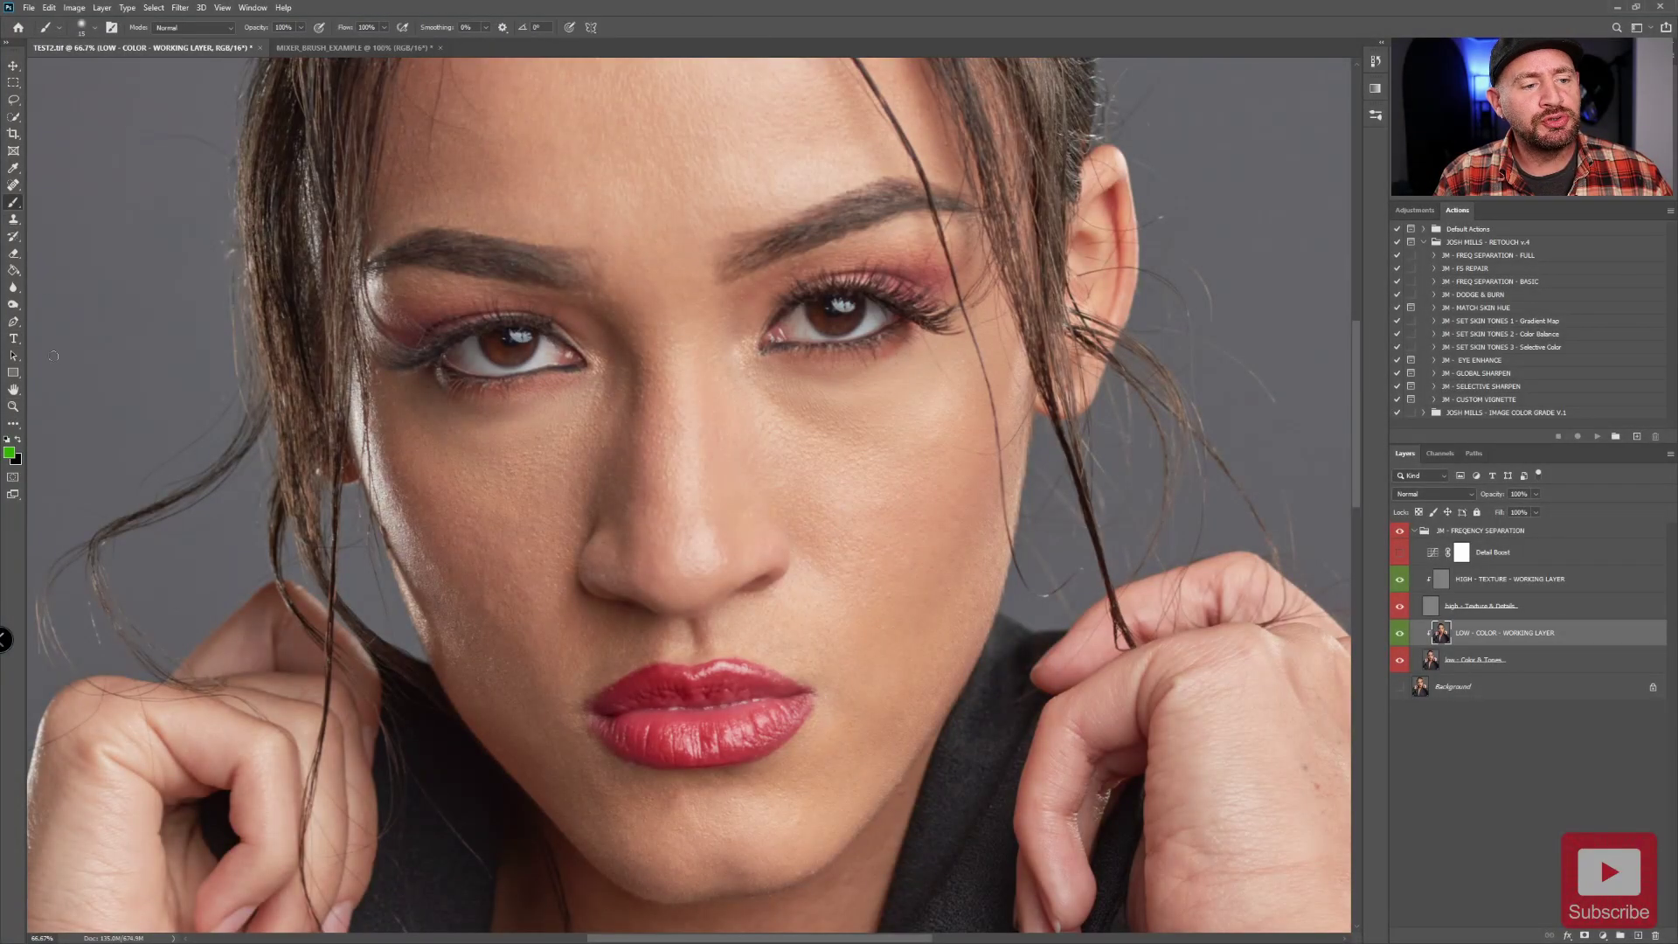
Customize the toolbar by restoring its defaults and moving the Mixer Brush Tool into the extra tools.
{"action": "right_click", "coordinate": [14, 427]}
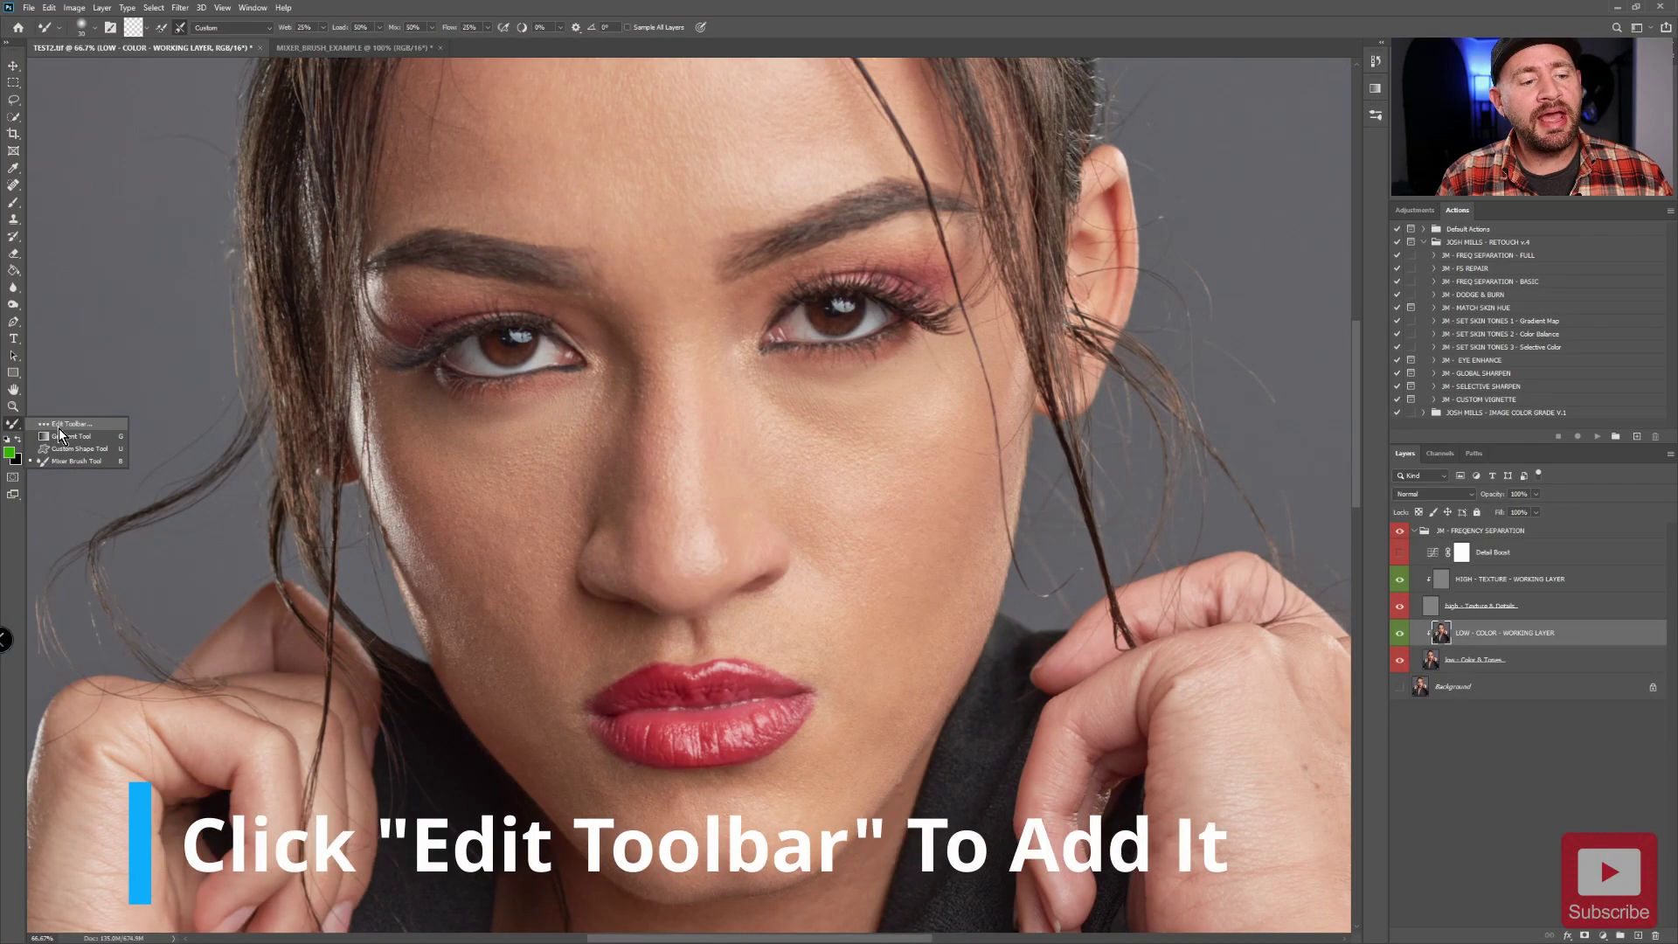
{"action": "left_click", "coordinate": [60, 426]}
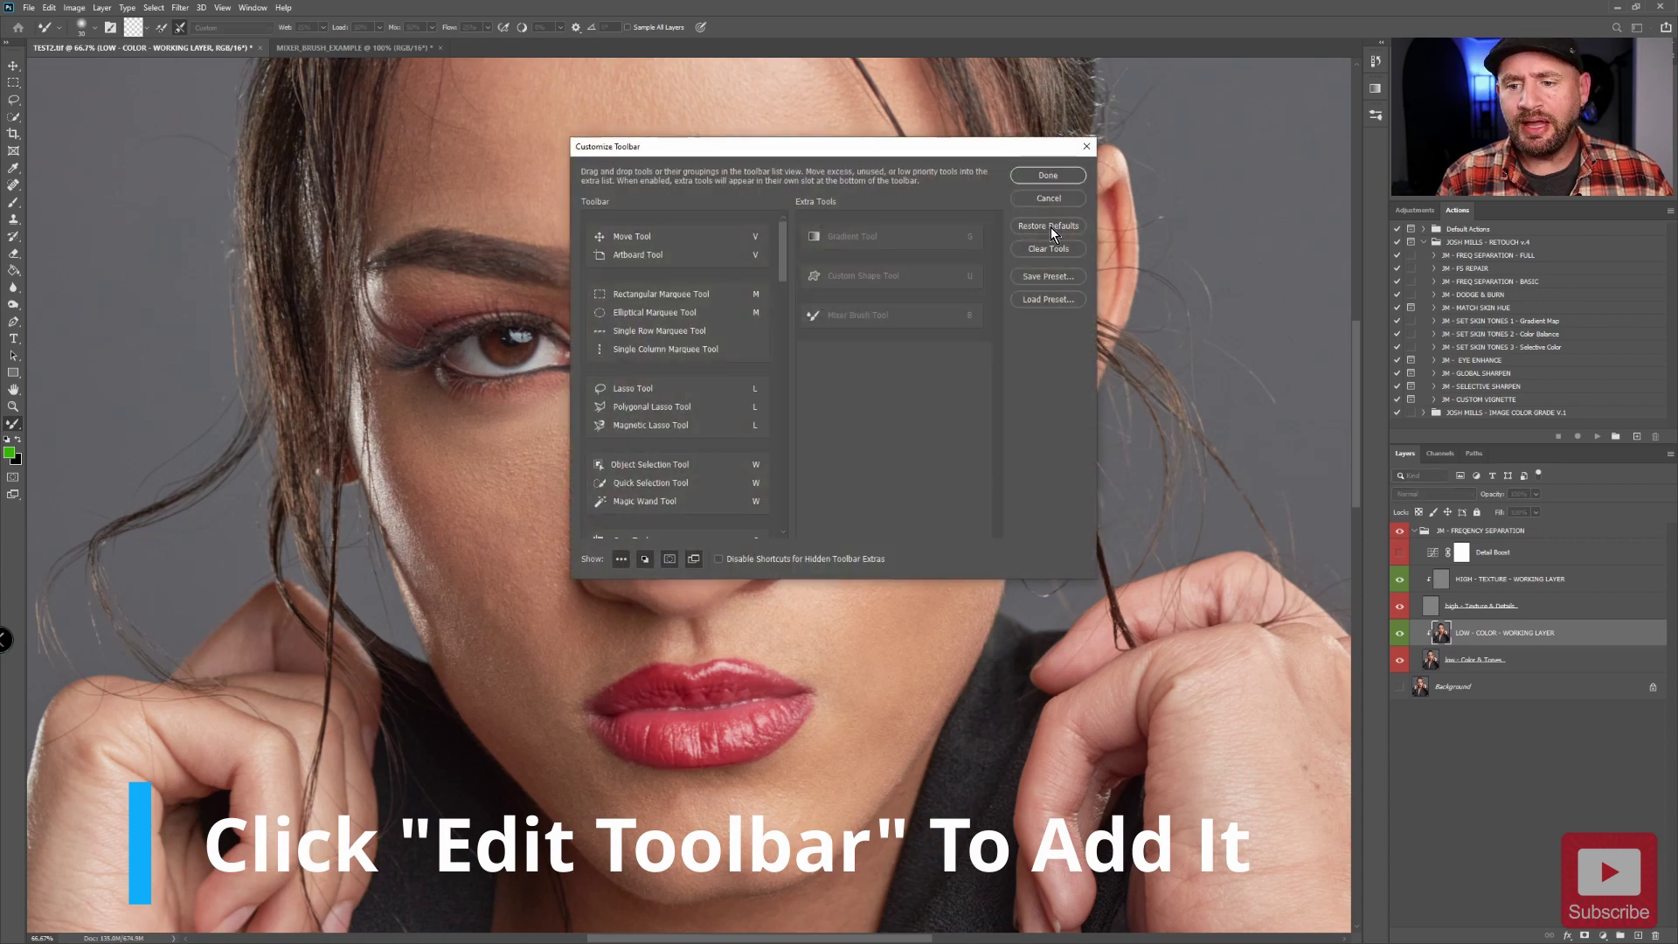
{"action": "left_click", "coordinate": [1048, 226]}
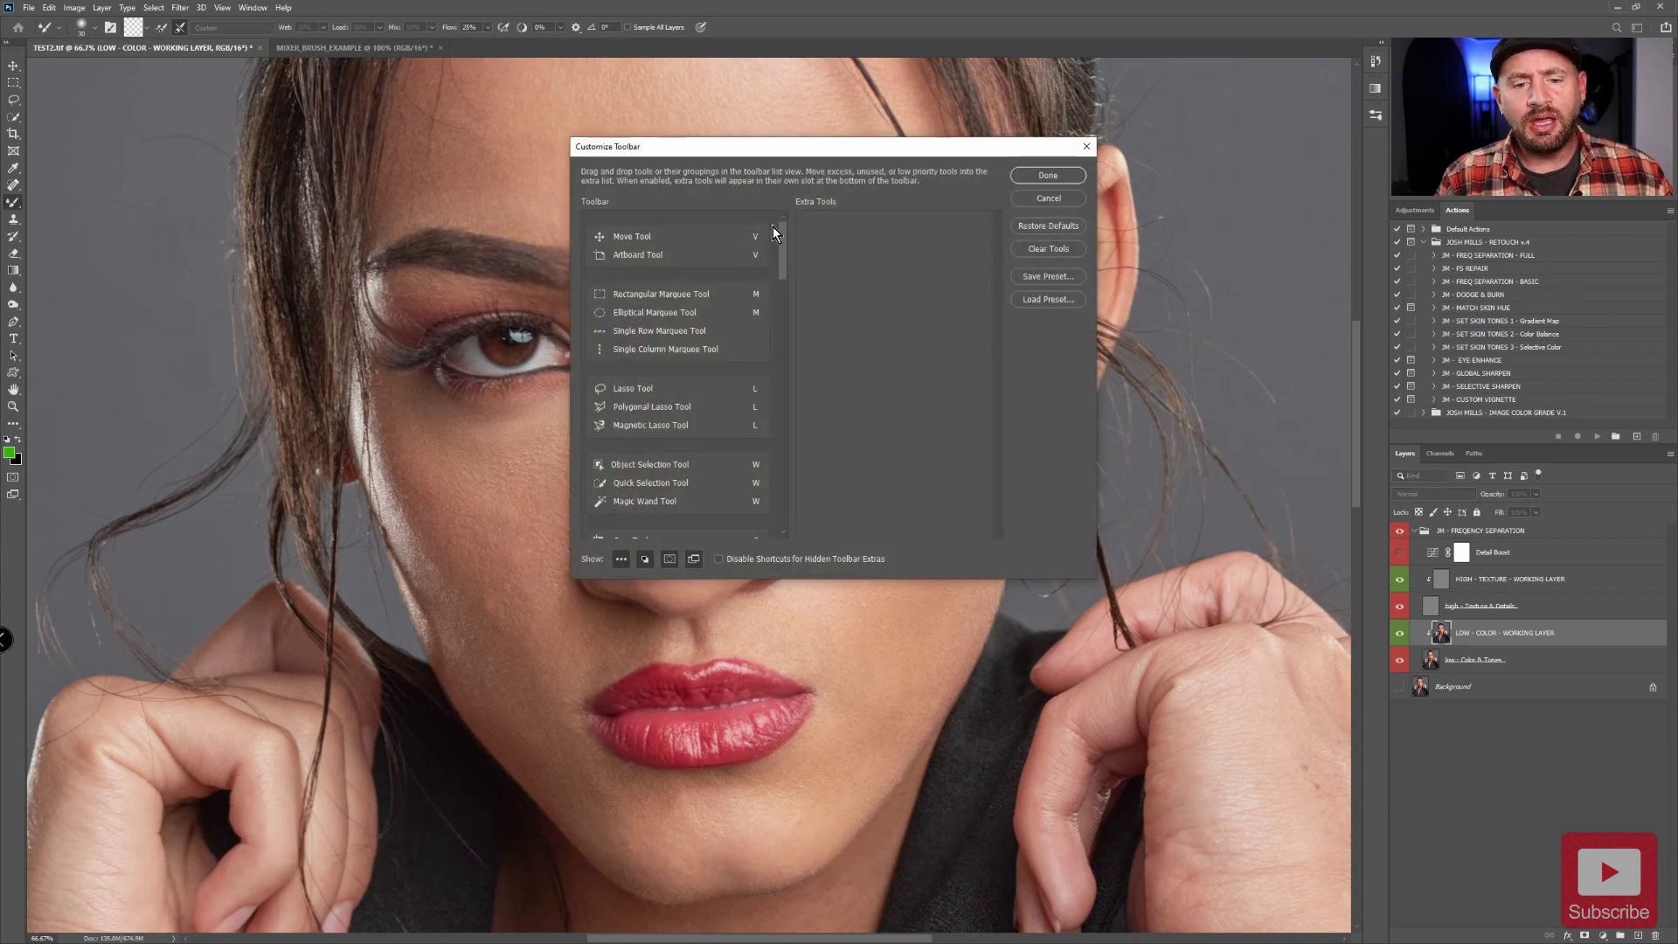
{"action": "scroll", "coordinate": [707, 306], "scroll_direction": "down", "scroll_amount": 1}
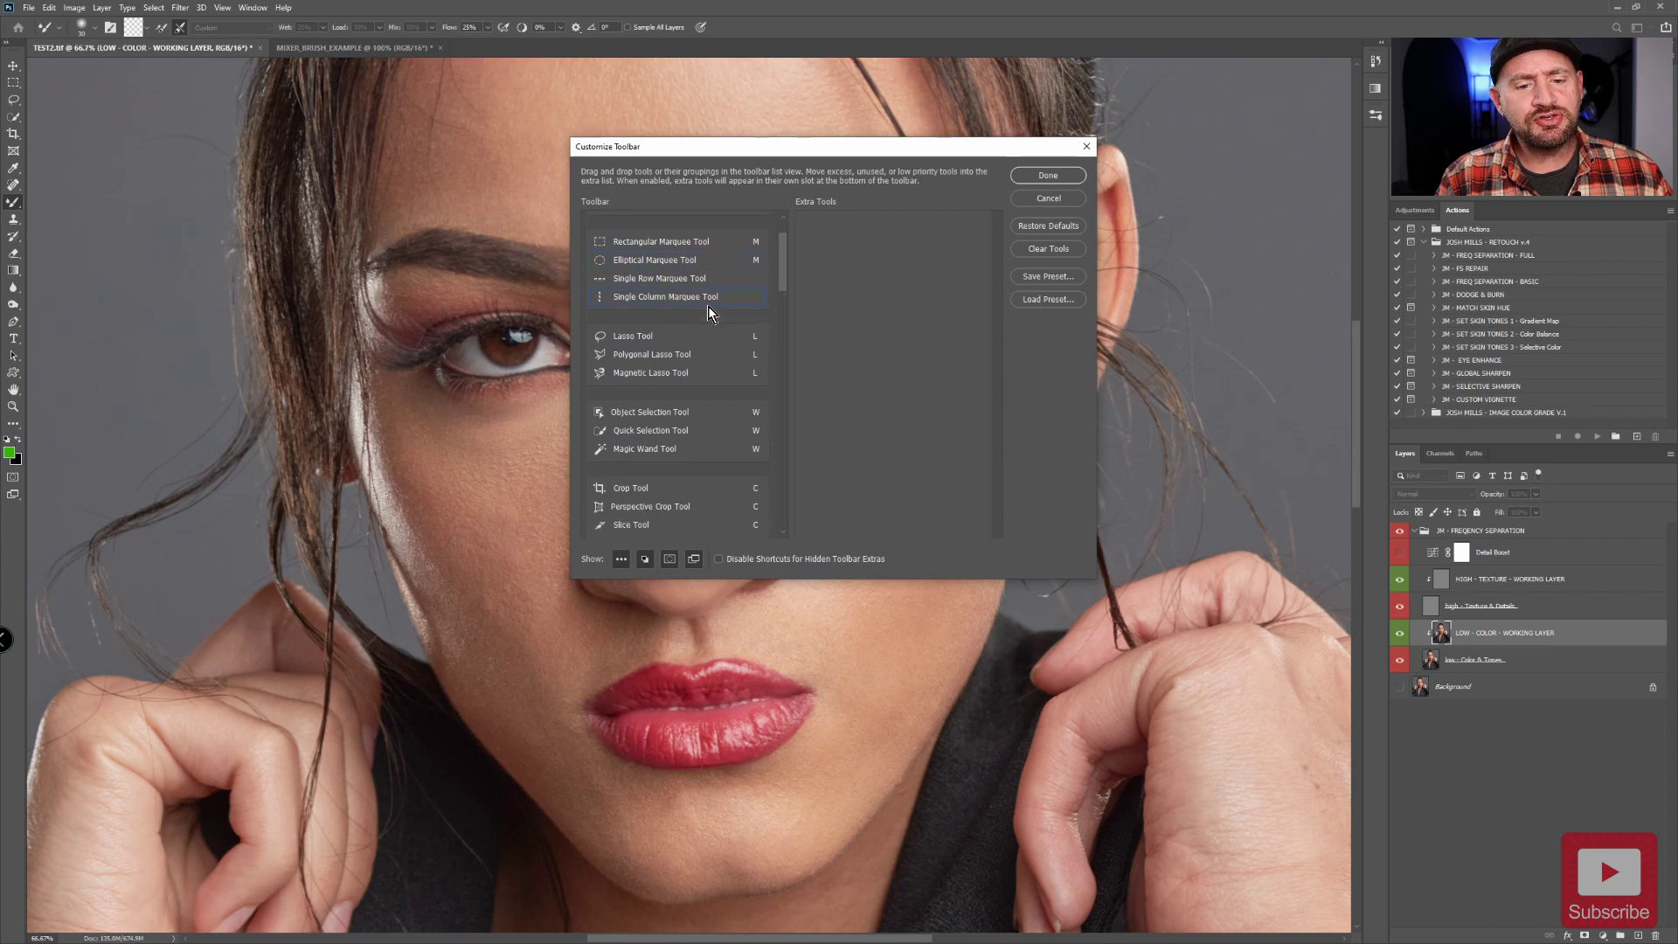
{"action": "scroll", "coordinate": [708, 306], "scroll_direction": "down", "scroll_amount": 6}
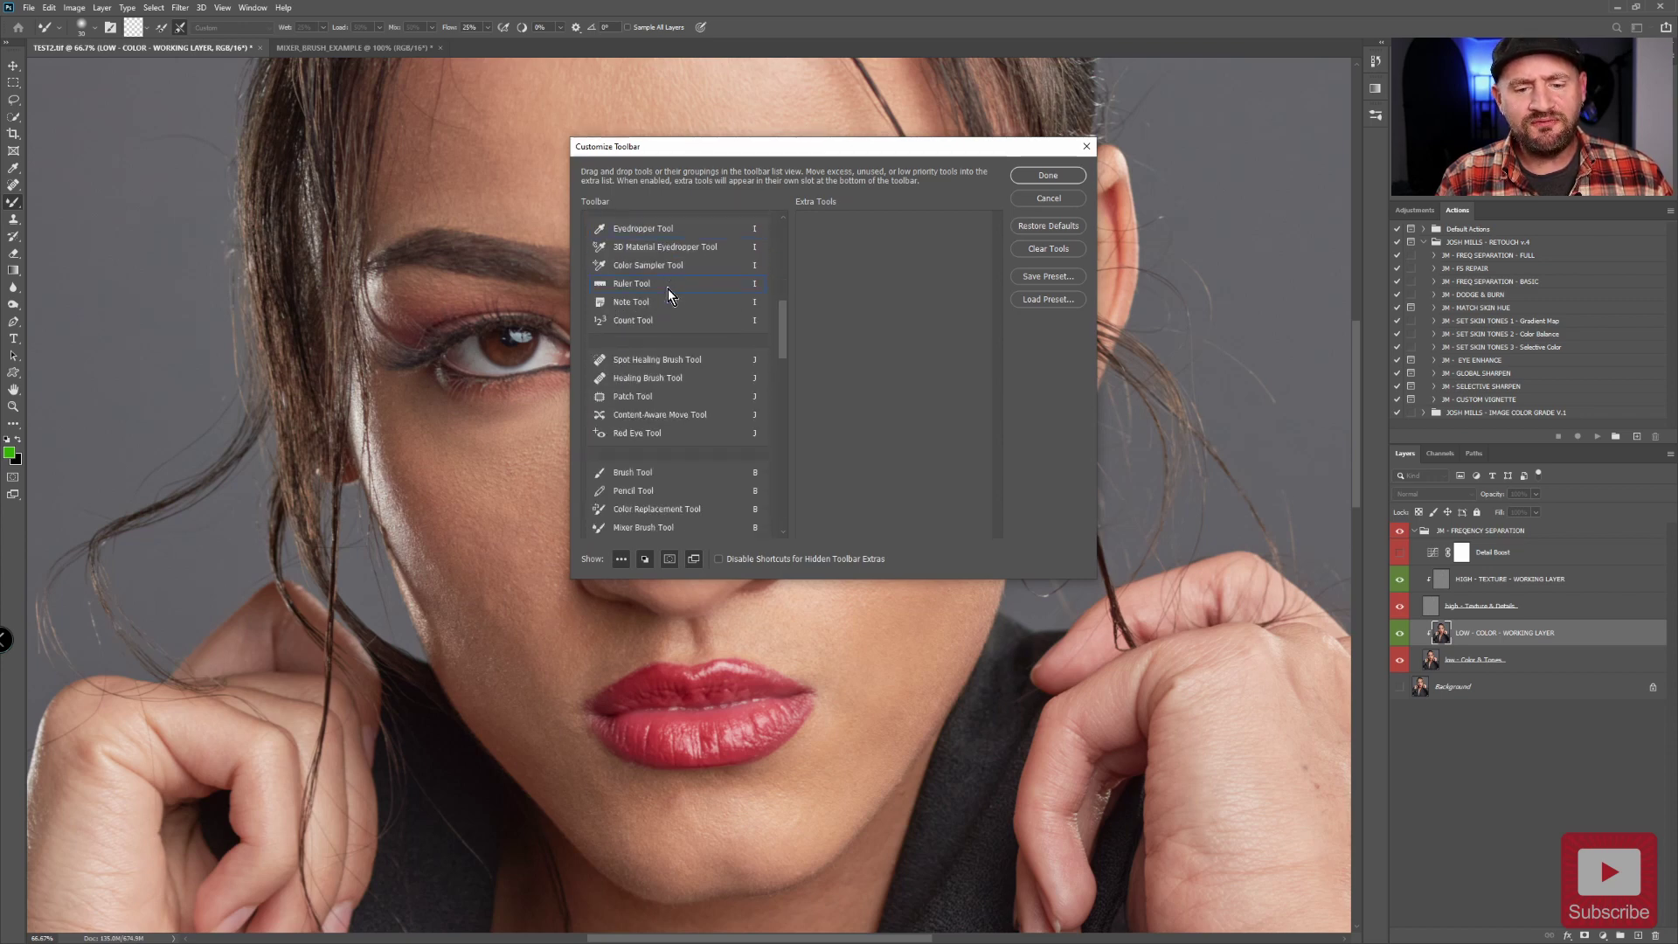
{"action": "scroll", "coordinate": [668, 288], "scroll_direction": "down", "scroll_amount": 3}
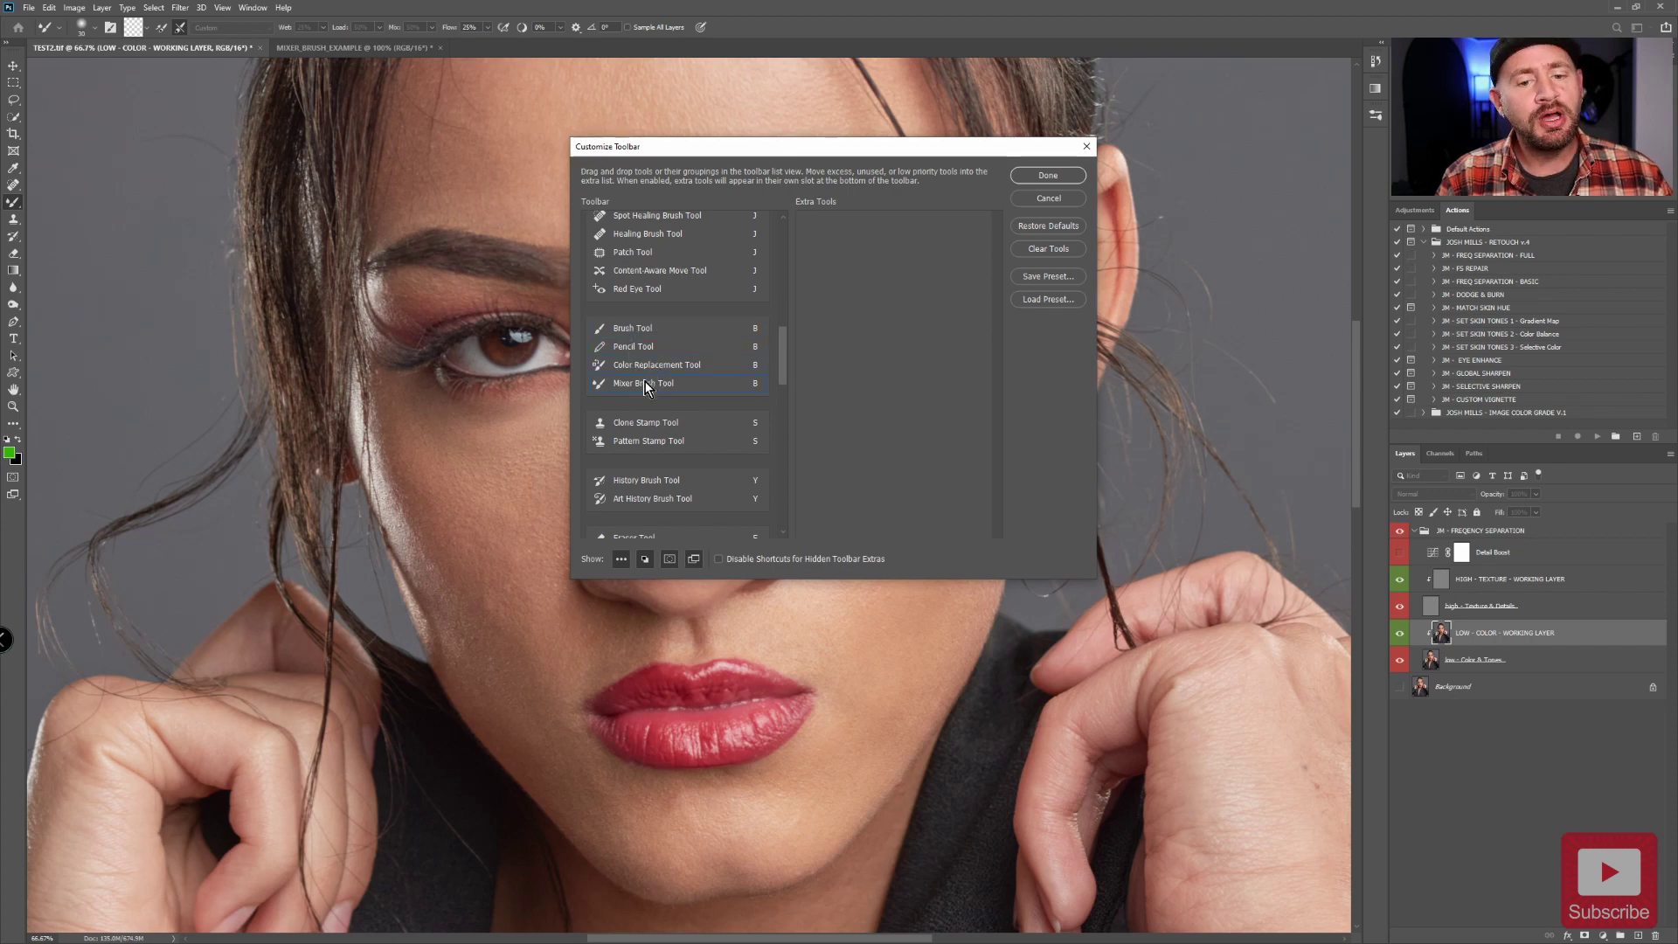
{"action": "mouse_move", "coordinate": [642, 387]}
{"action": "left_mouse_down"}
{"action": "mouse_move", "coordinate": [917, 328]}
{"action": "mouse_move", "coordinate": [847, 266]}
{"action": "left_mouse_up"}
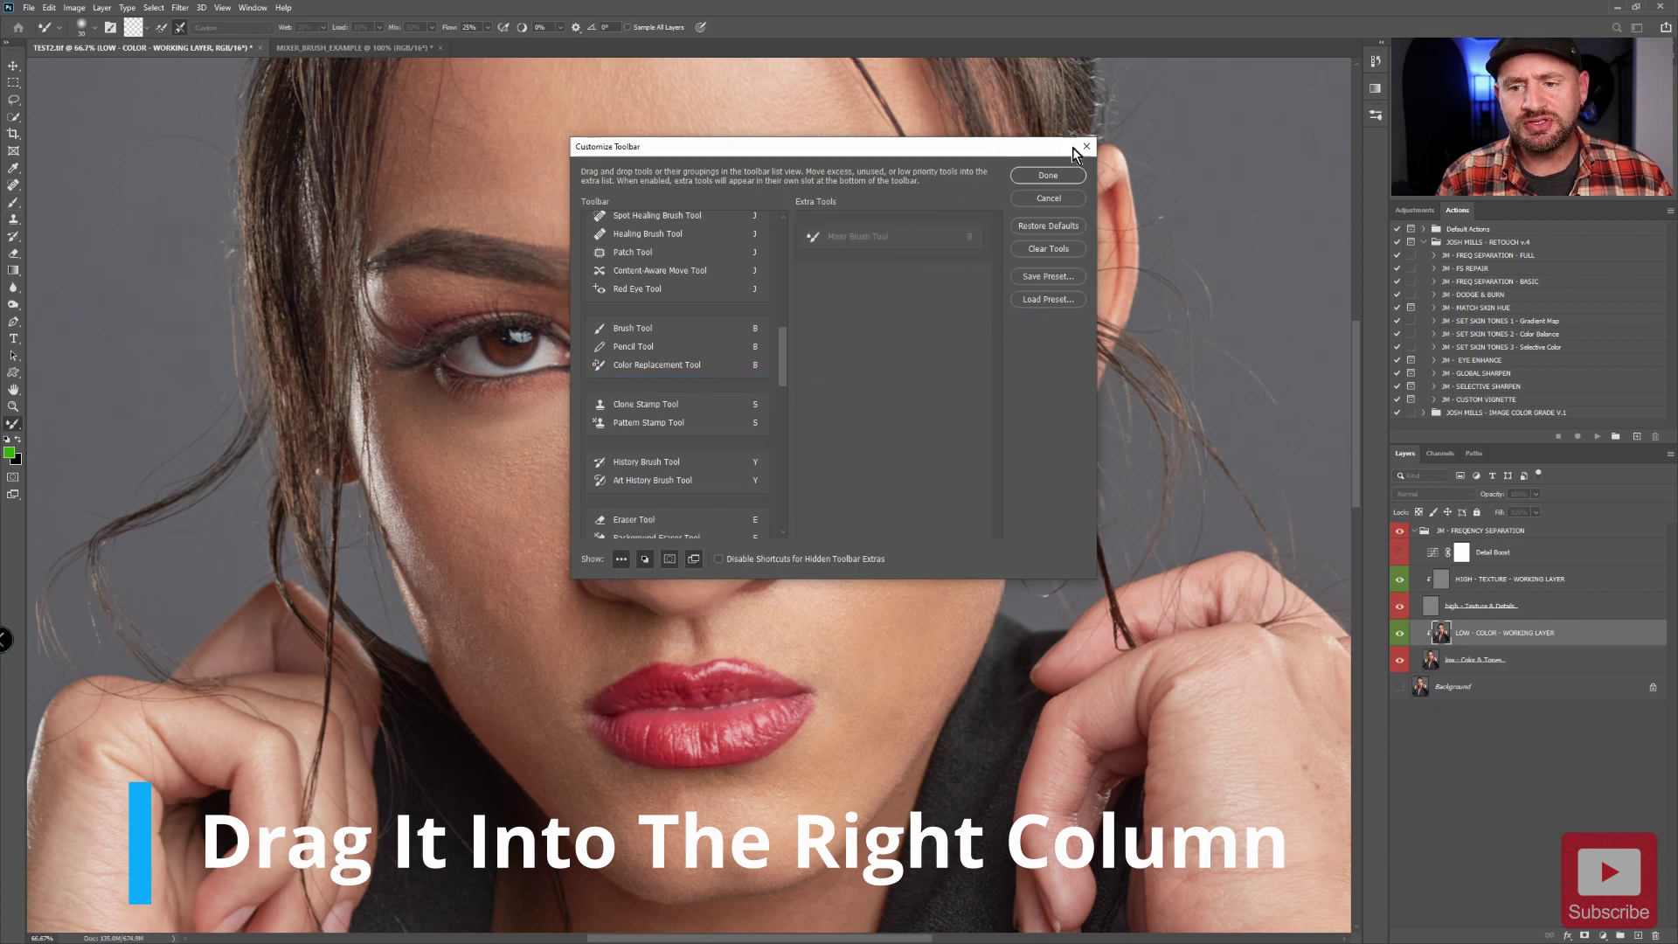
{"action": "left_click", "coordinate": [1059, 177]}
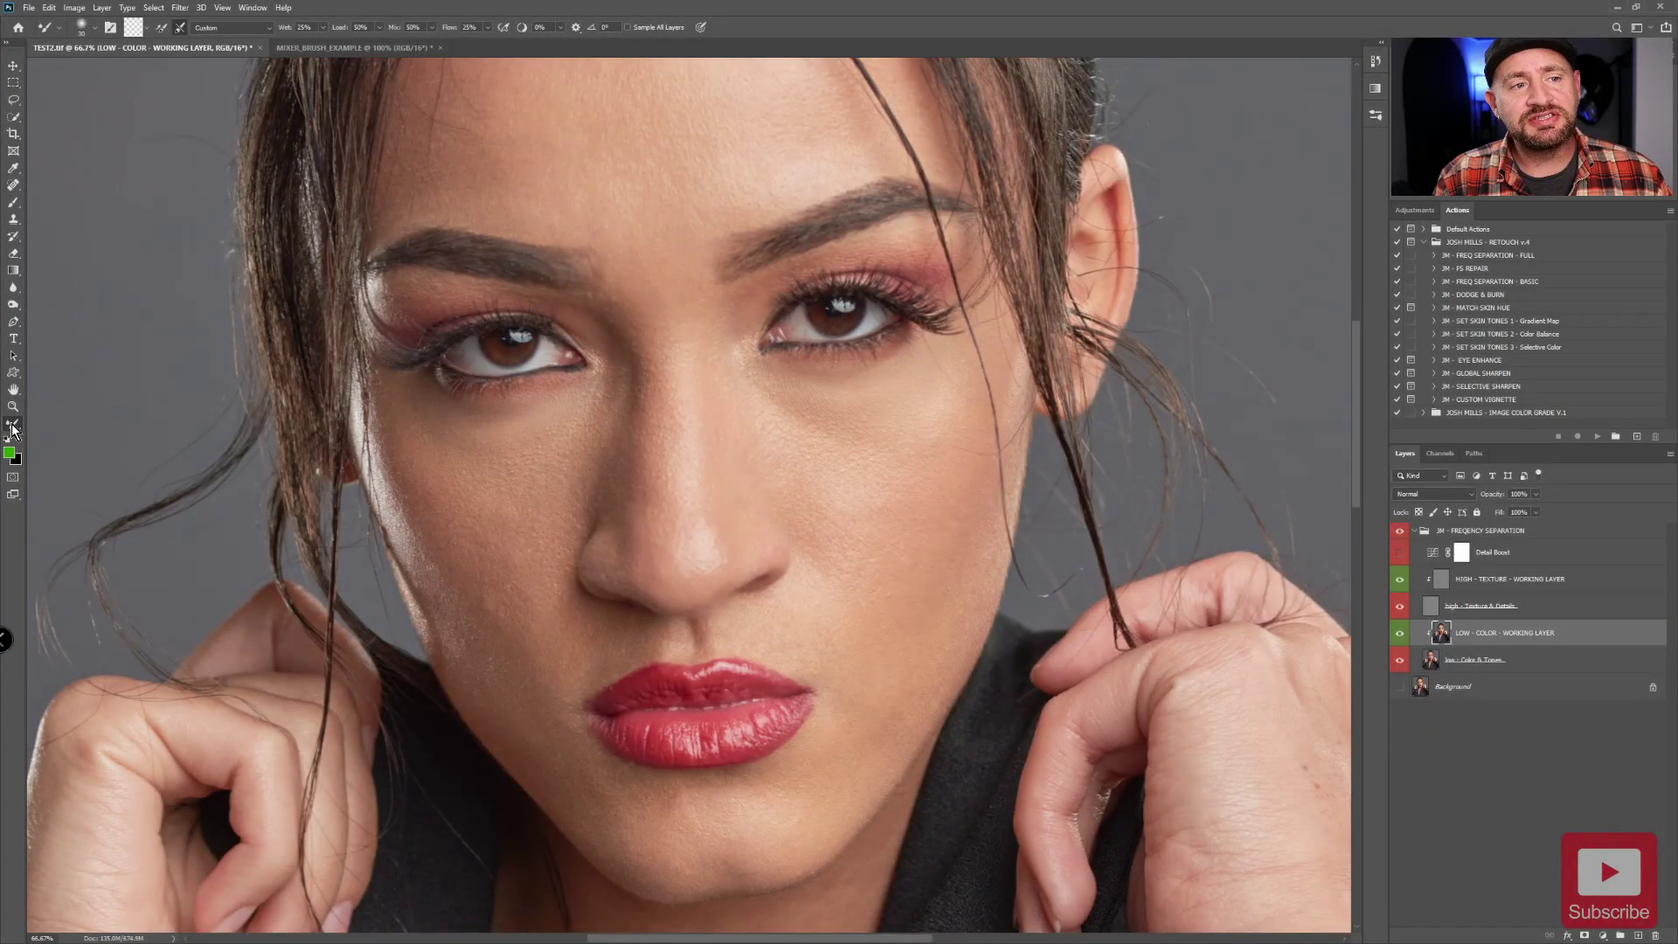
In MIXER_BRUSH_EXAMPLE, smear the red strip across the upper white area with the Mixer Brush, once at 25% Wet and once below at 100%.
{"action": "left_click", "coordinate": [86, 30]}
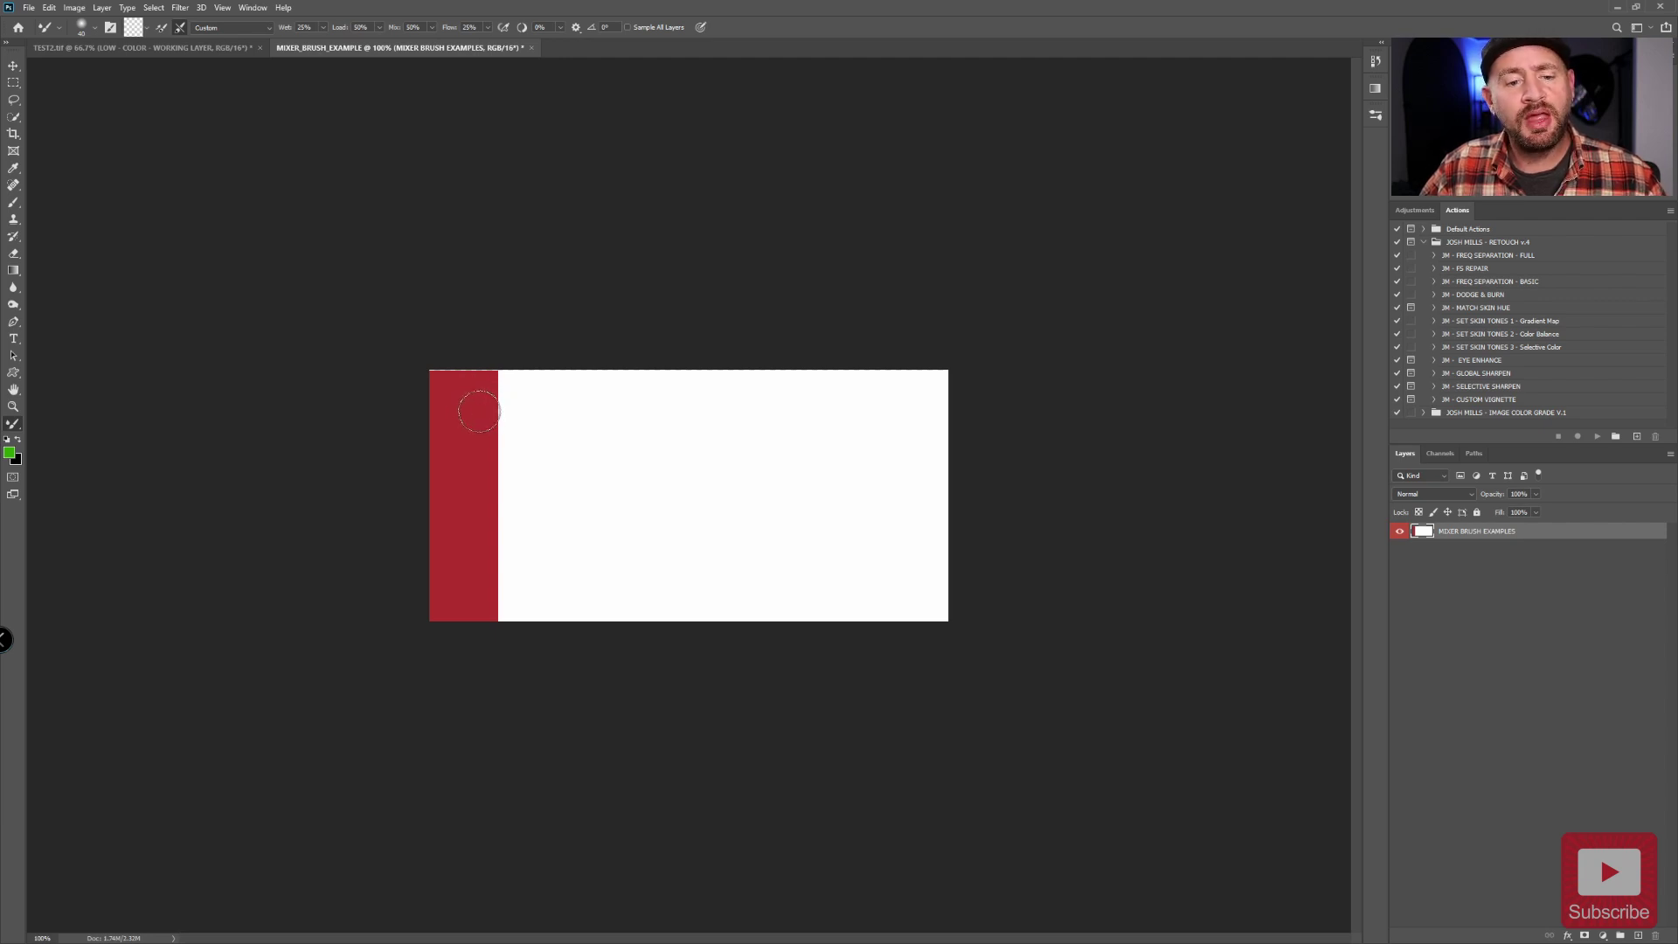
{"action": "left_click_drag", "start_coordinate": [455, 405], "coordinate": [736, 417]}
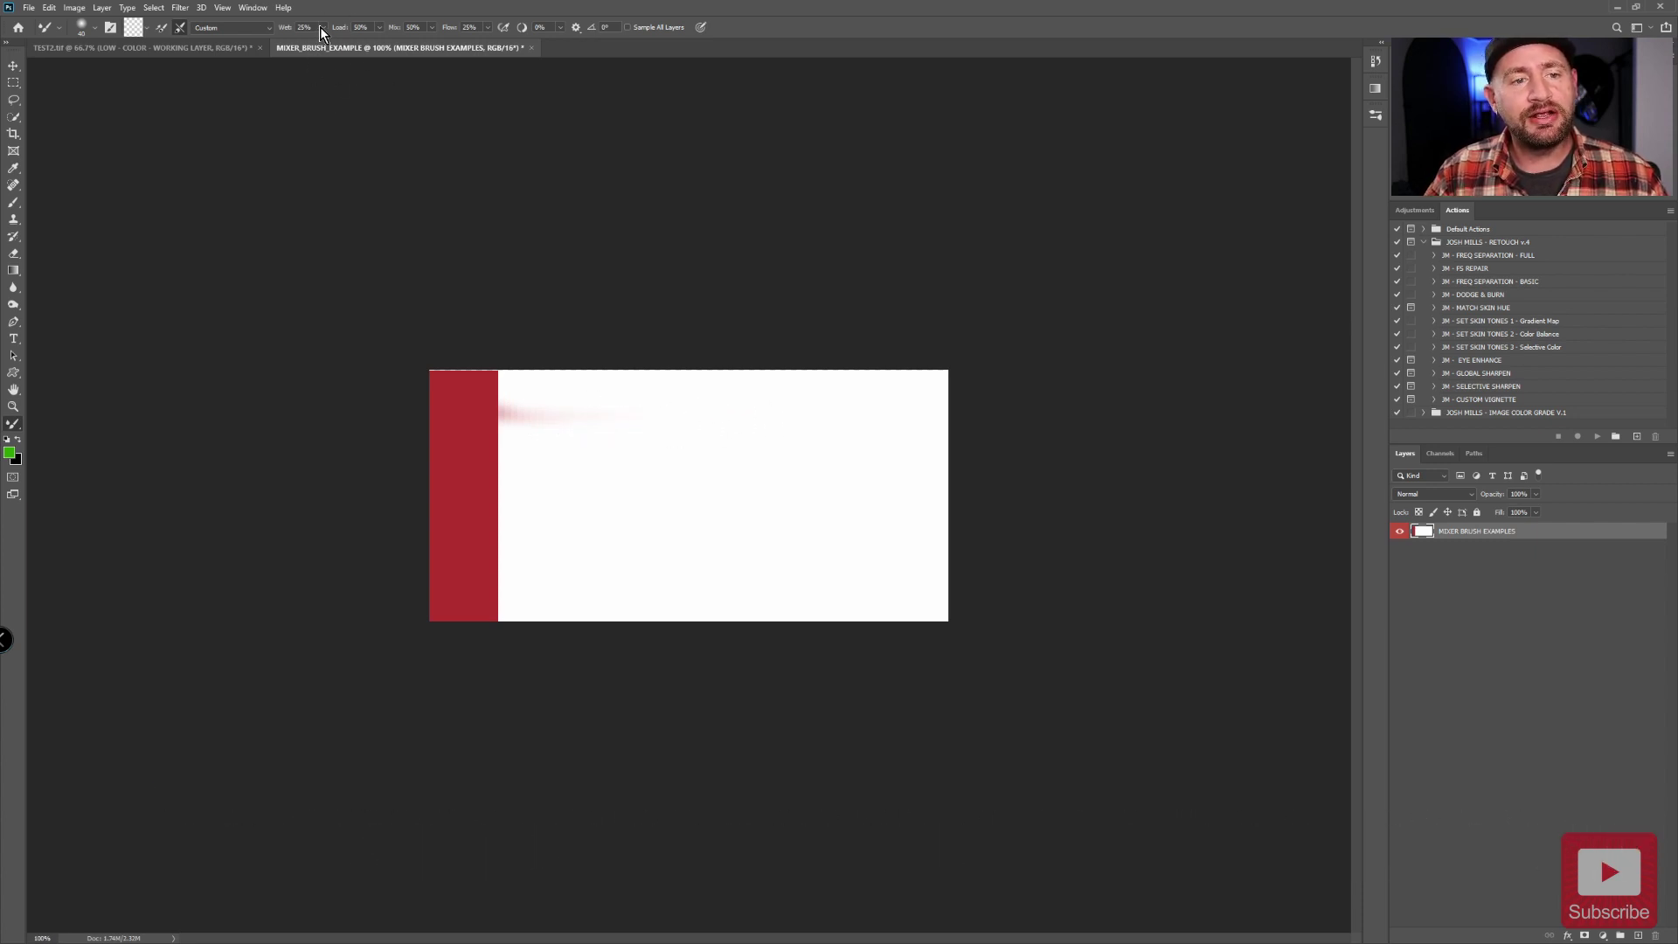
{"action": "left_click_drag", "start_coordinate": [323, 28], "coordinate": [378, 44]}
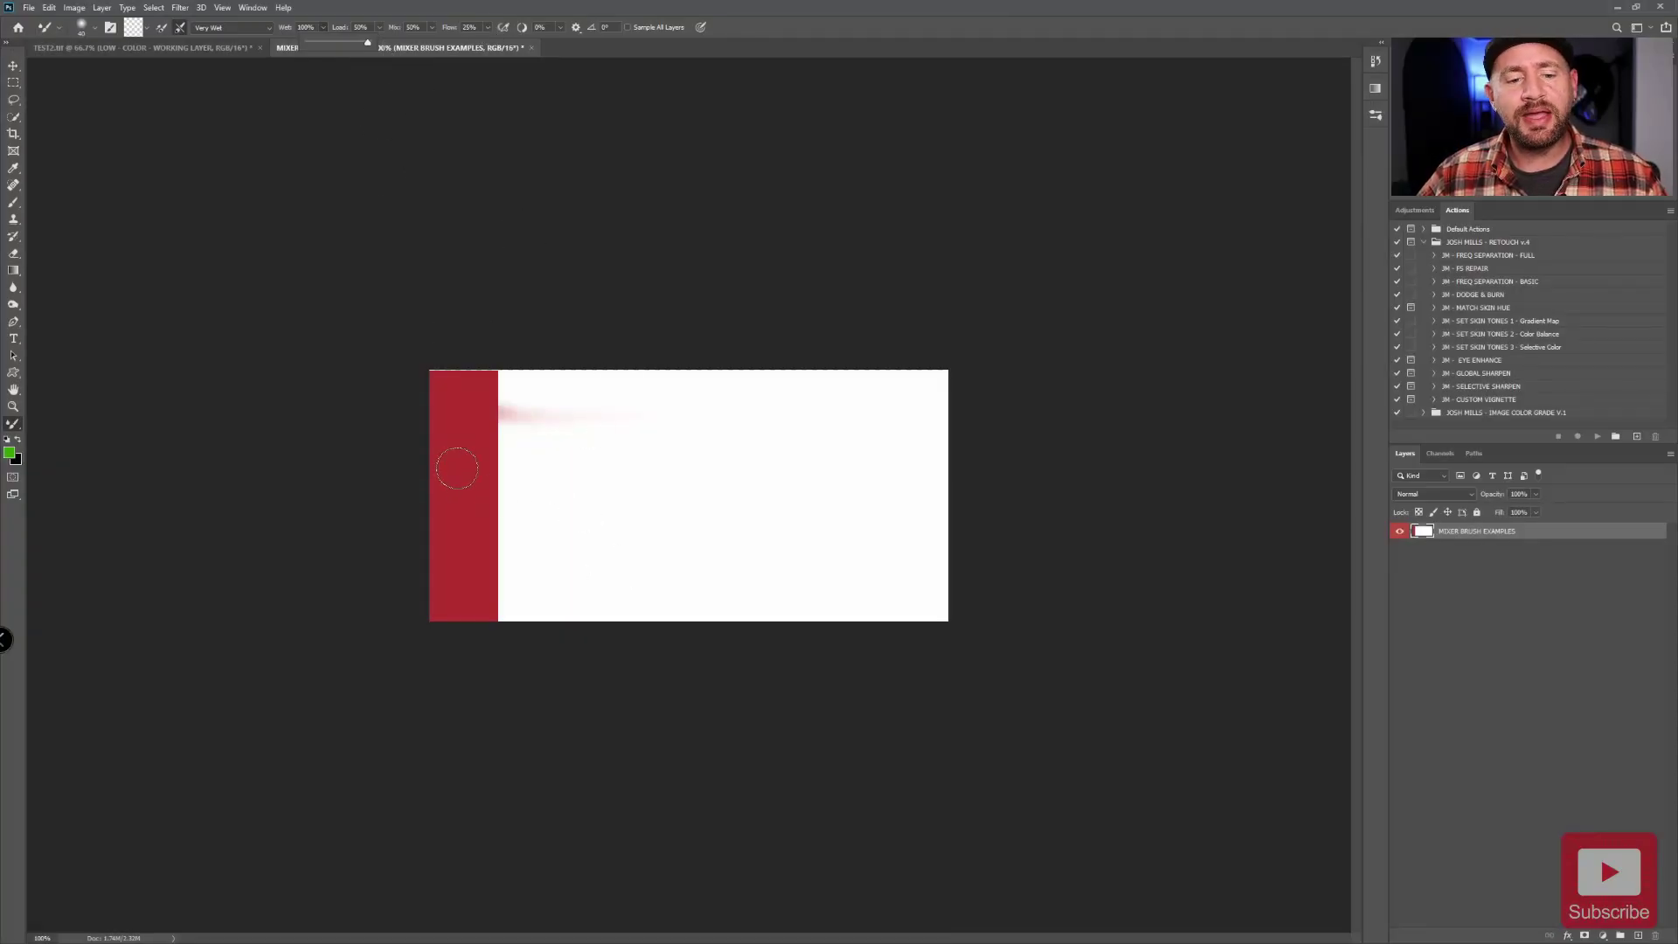
{"action": "mouse_move", "coordinate": [470, 455]}
{"action": "left_mouse_down"}
{"action": "mouse_move", "coordinate": [723, 473]}
{"action": "mouse_move", "coordinate": [869, 463]}
{"action": "mouse_move", "coordinate": [947, 438]}
{"action": "left_mouse_up"}
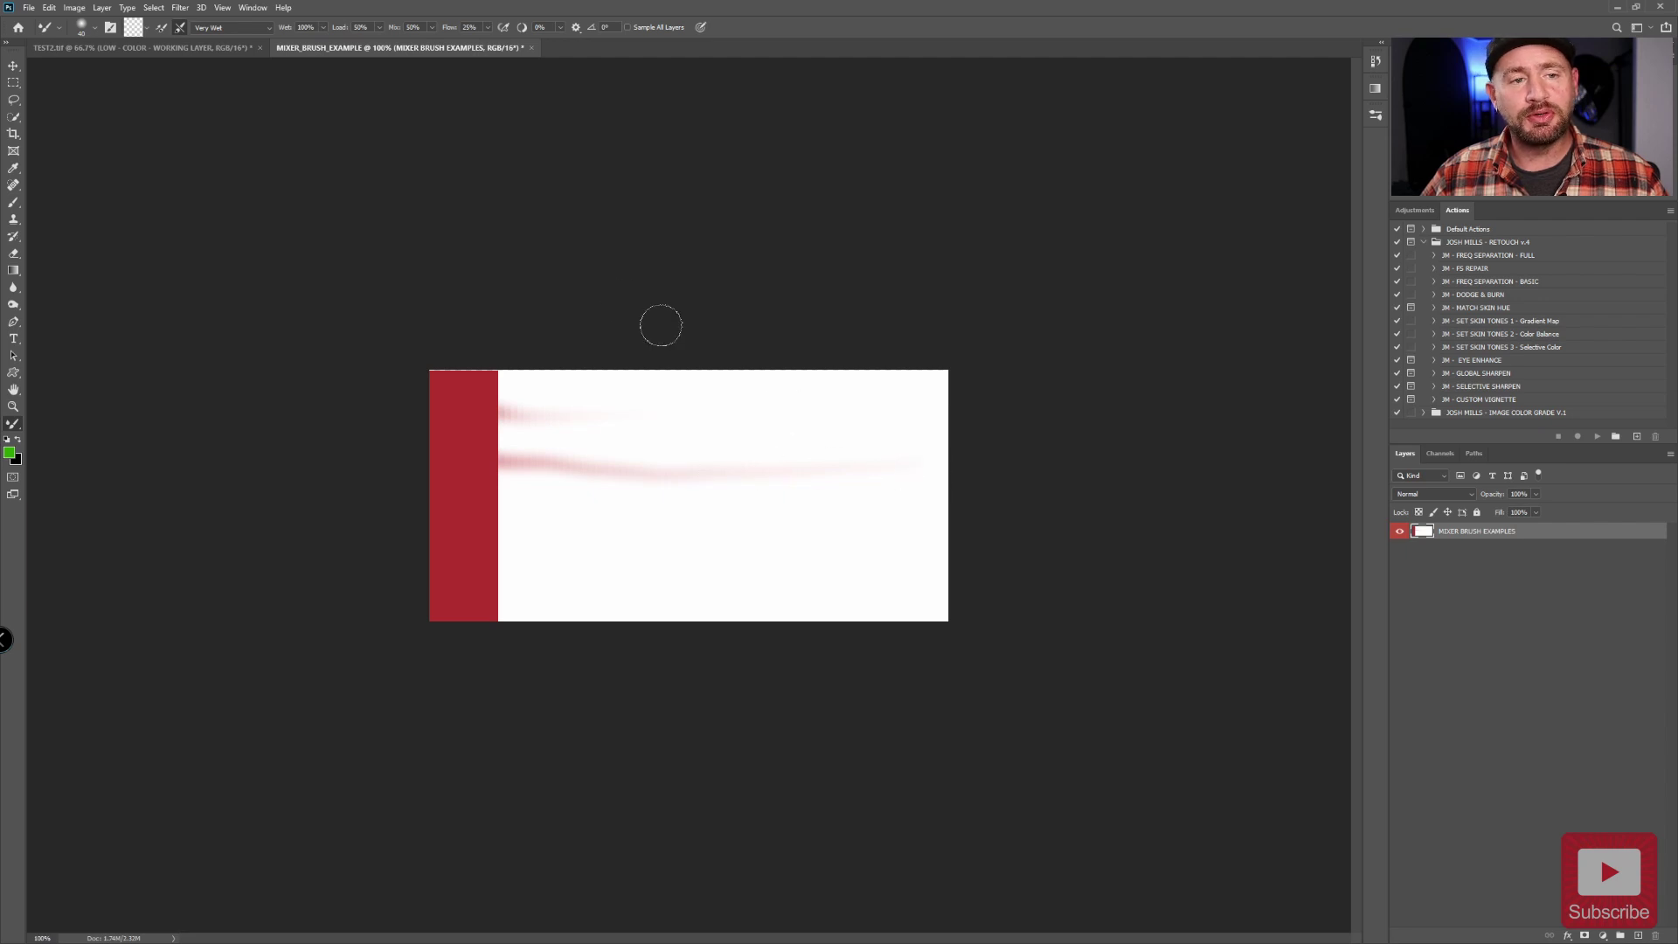
Set the Mixer Brush to 25% Wet and 100% Flow and smear a short third stroke from the red strip.
{"action": "left_click", "coordinate": [324, 28]}
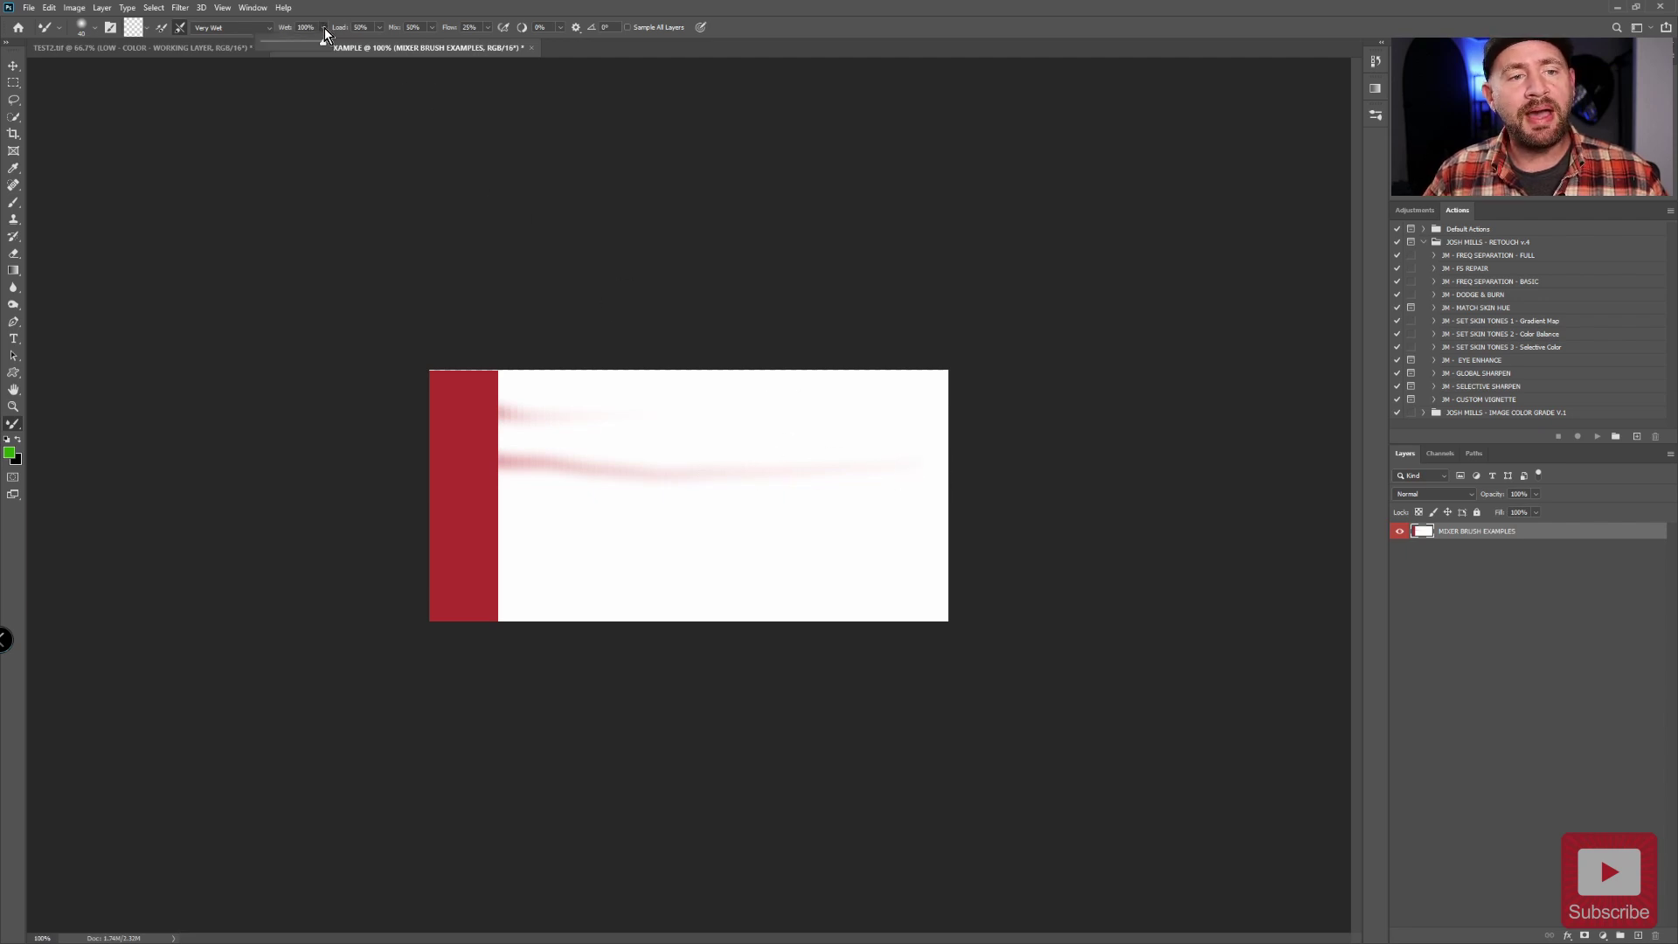
{"action": "left_click", "coordinate": [280, 40]}
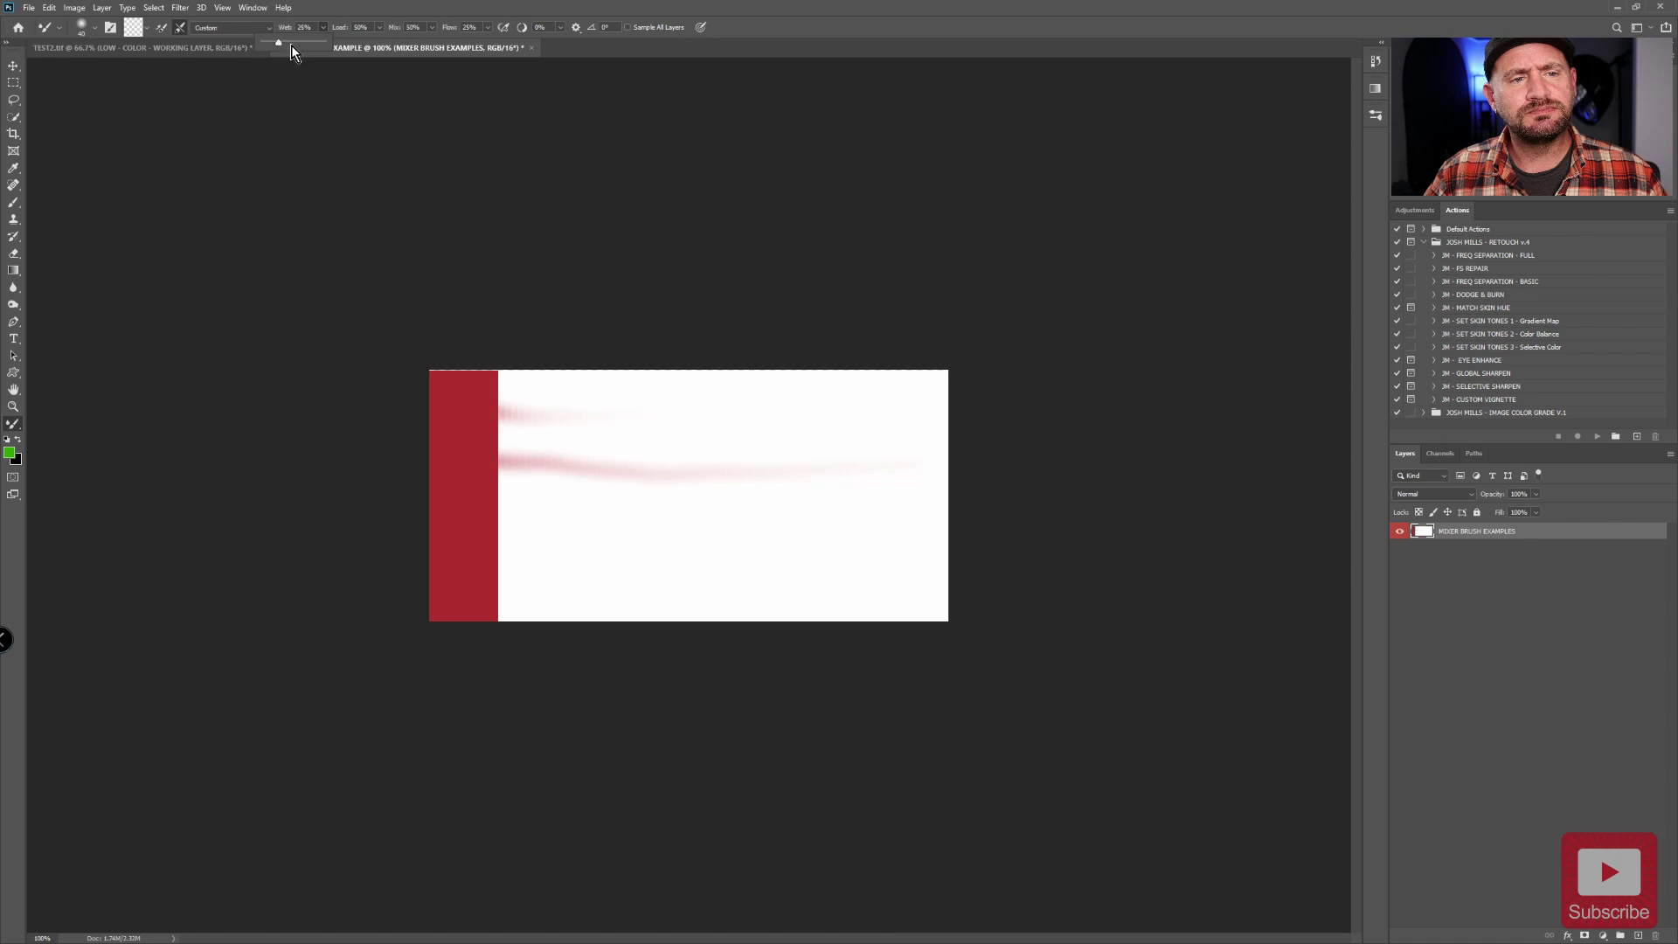
{"action": "left_click", "coordinate": [486, 27]}
{"action": "left_click_drag", "start_coordinate": [488, 41], "coordinate": [494, 41]}
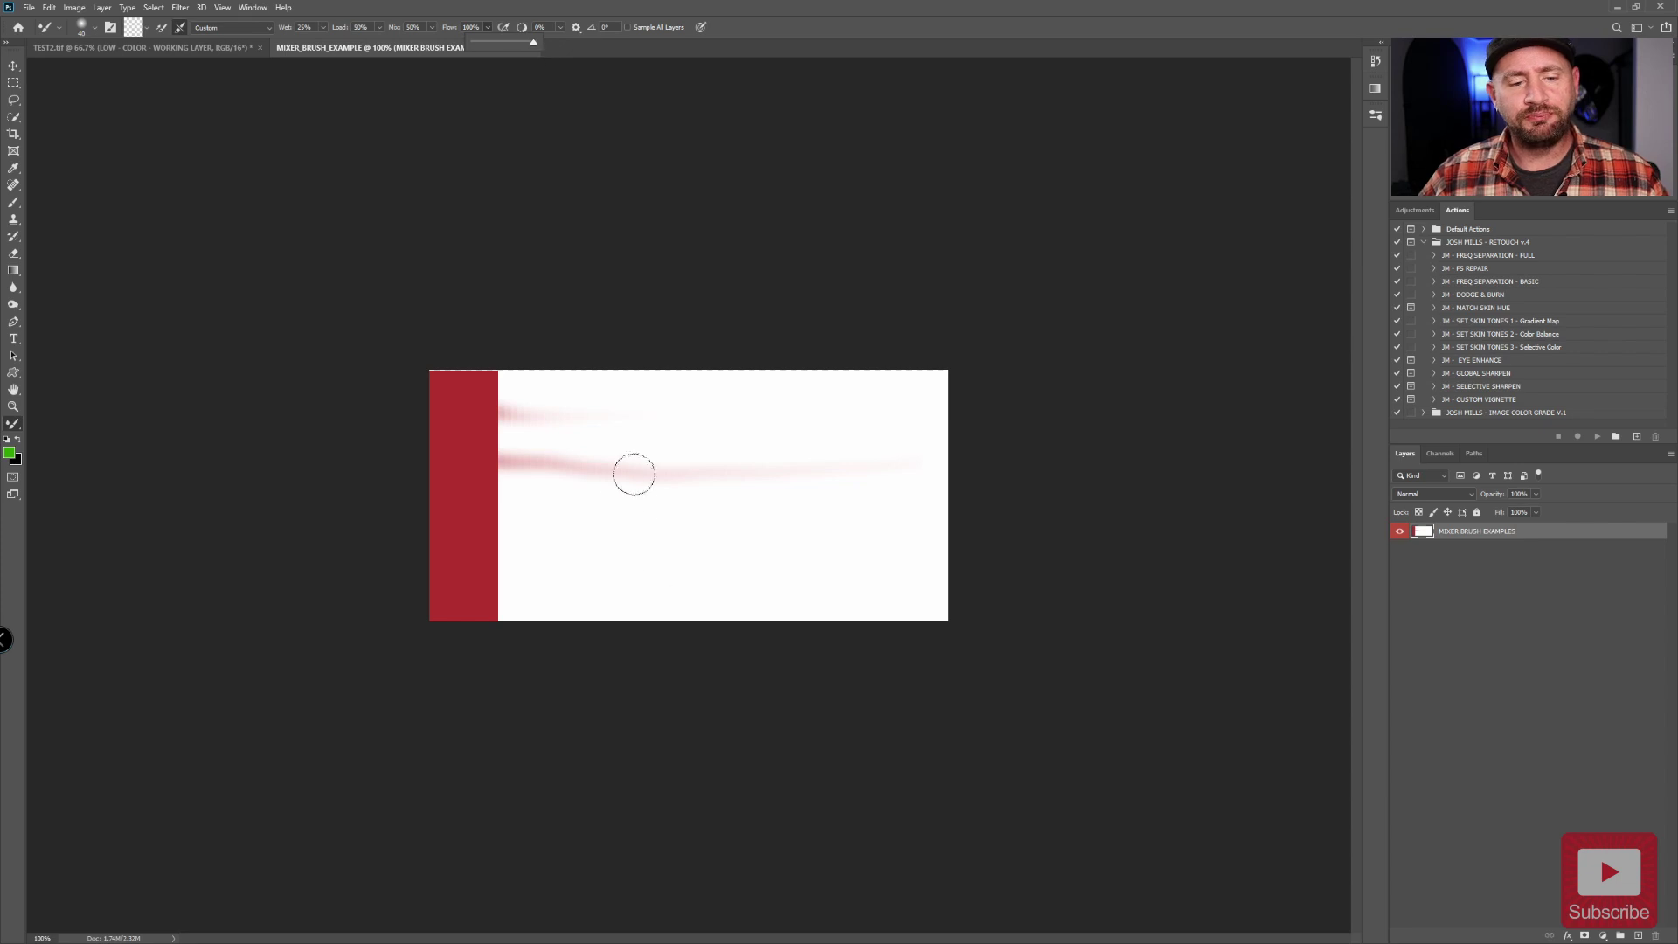
{"action": "left_click", "coordinate": [465, 514]}
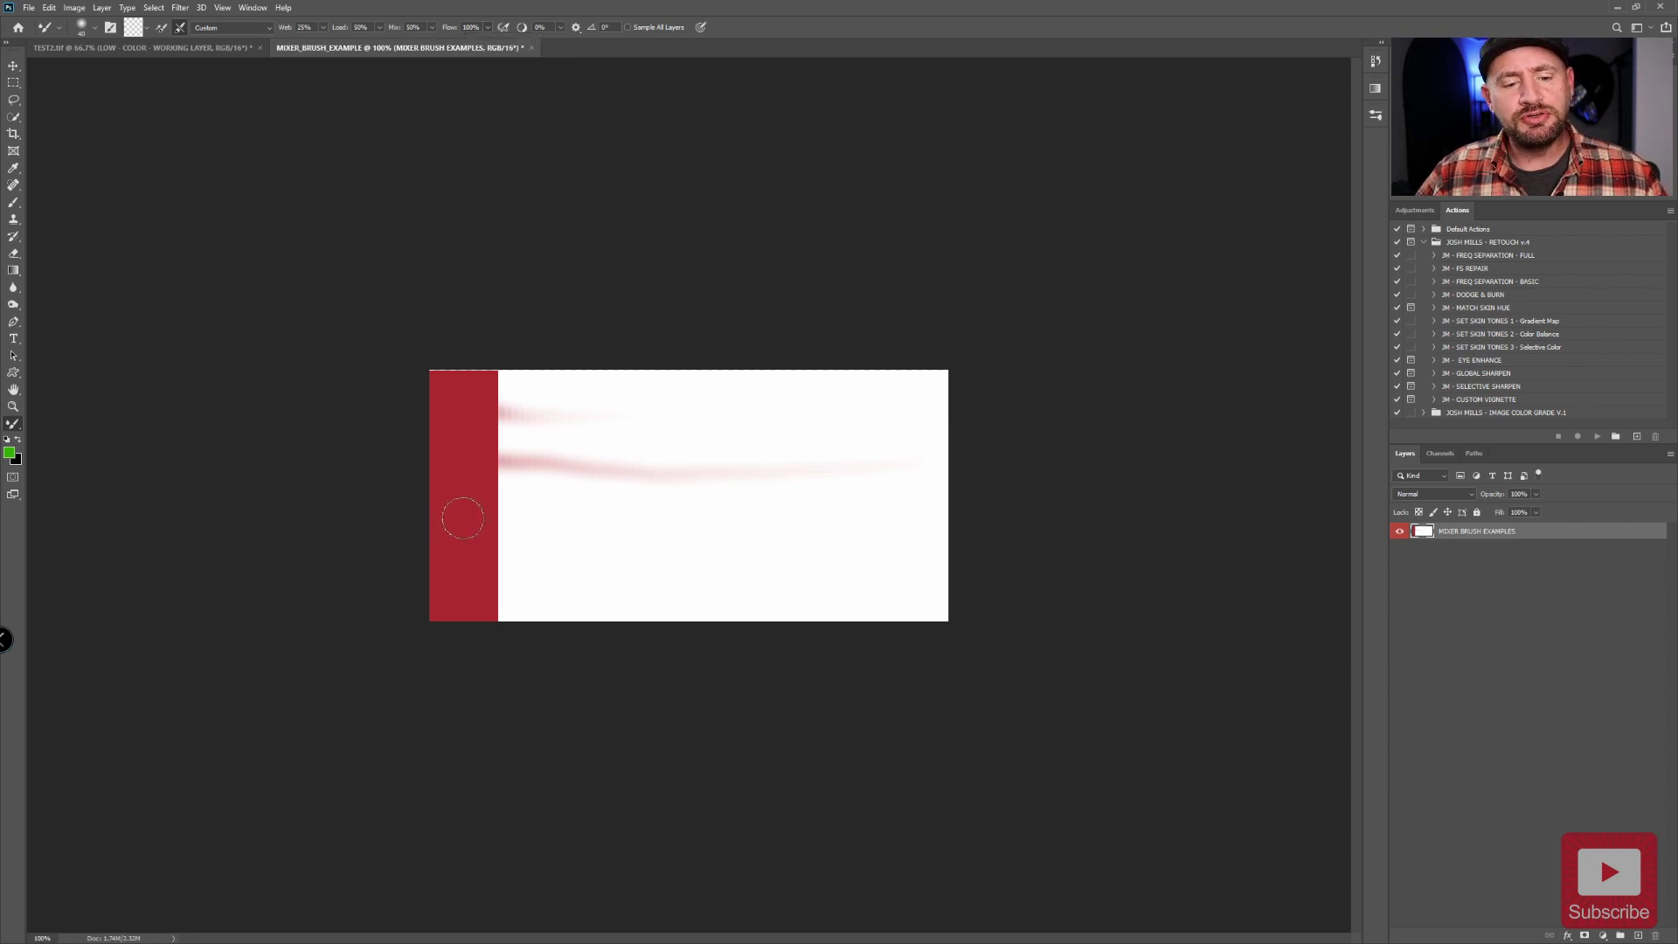
{"action": "left_click_drag", "start_coordinate": [466, 516], "coordinate": [563, 529]}
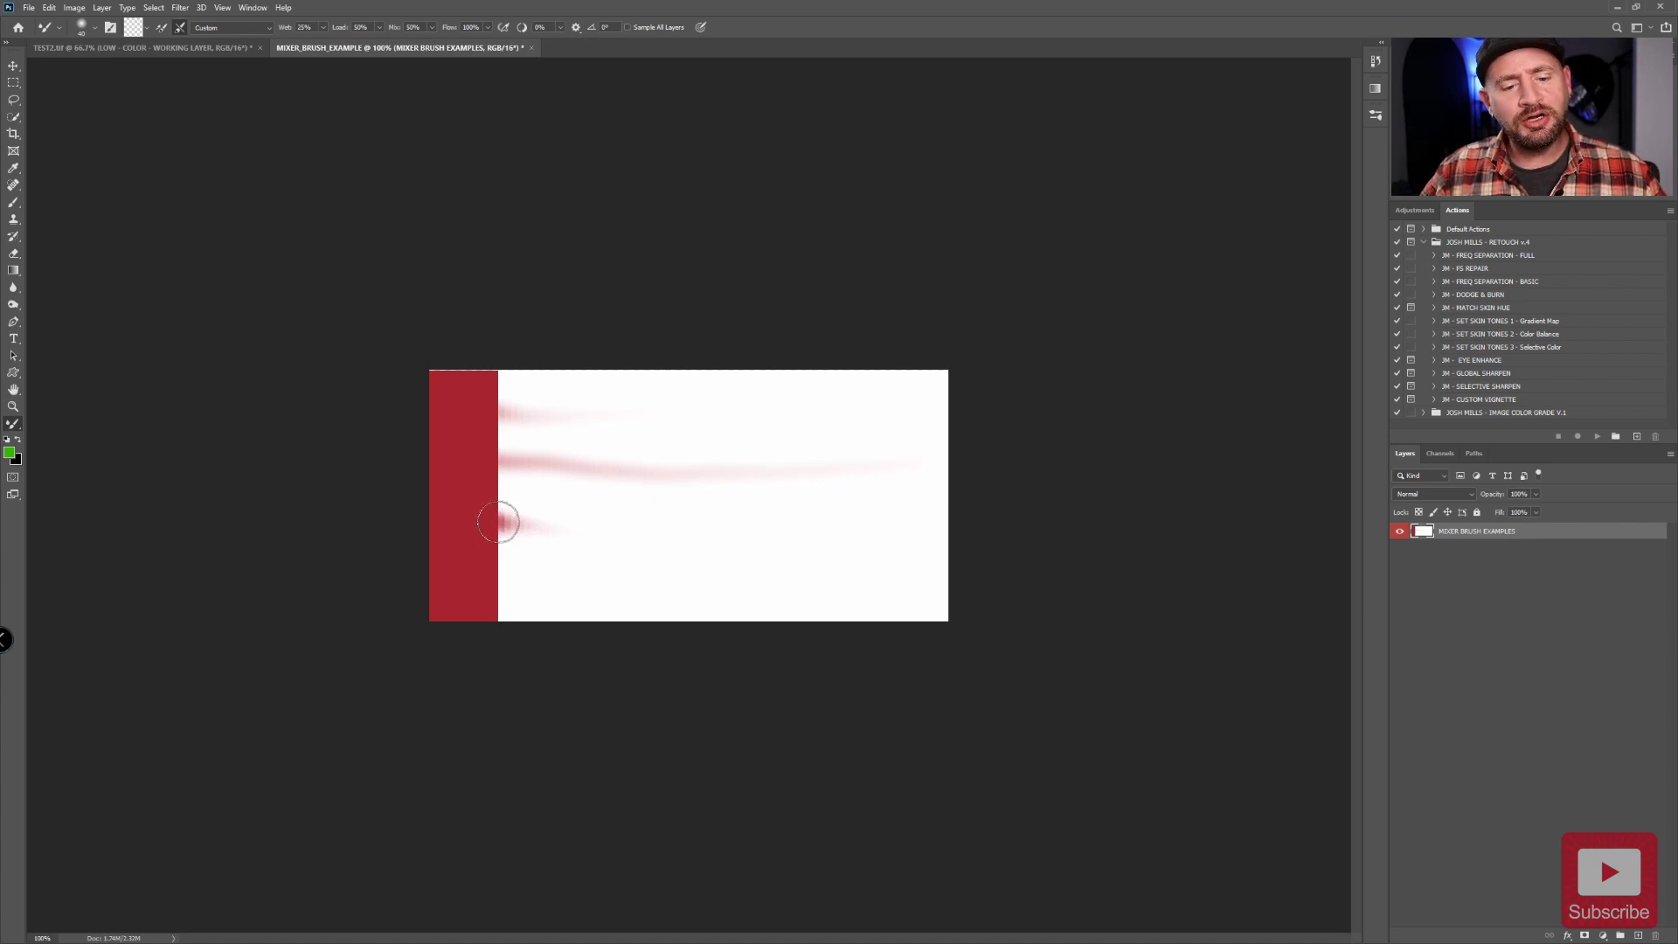
{"action": "left_click_drag", "start_coordinate": [501, 522], "coordinate": [593, 524]}
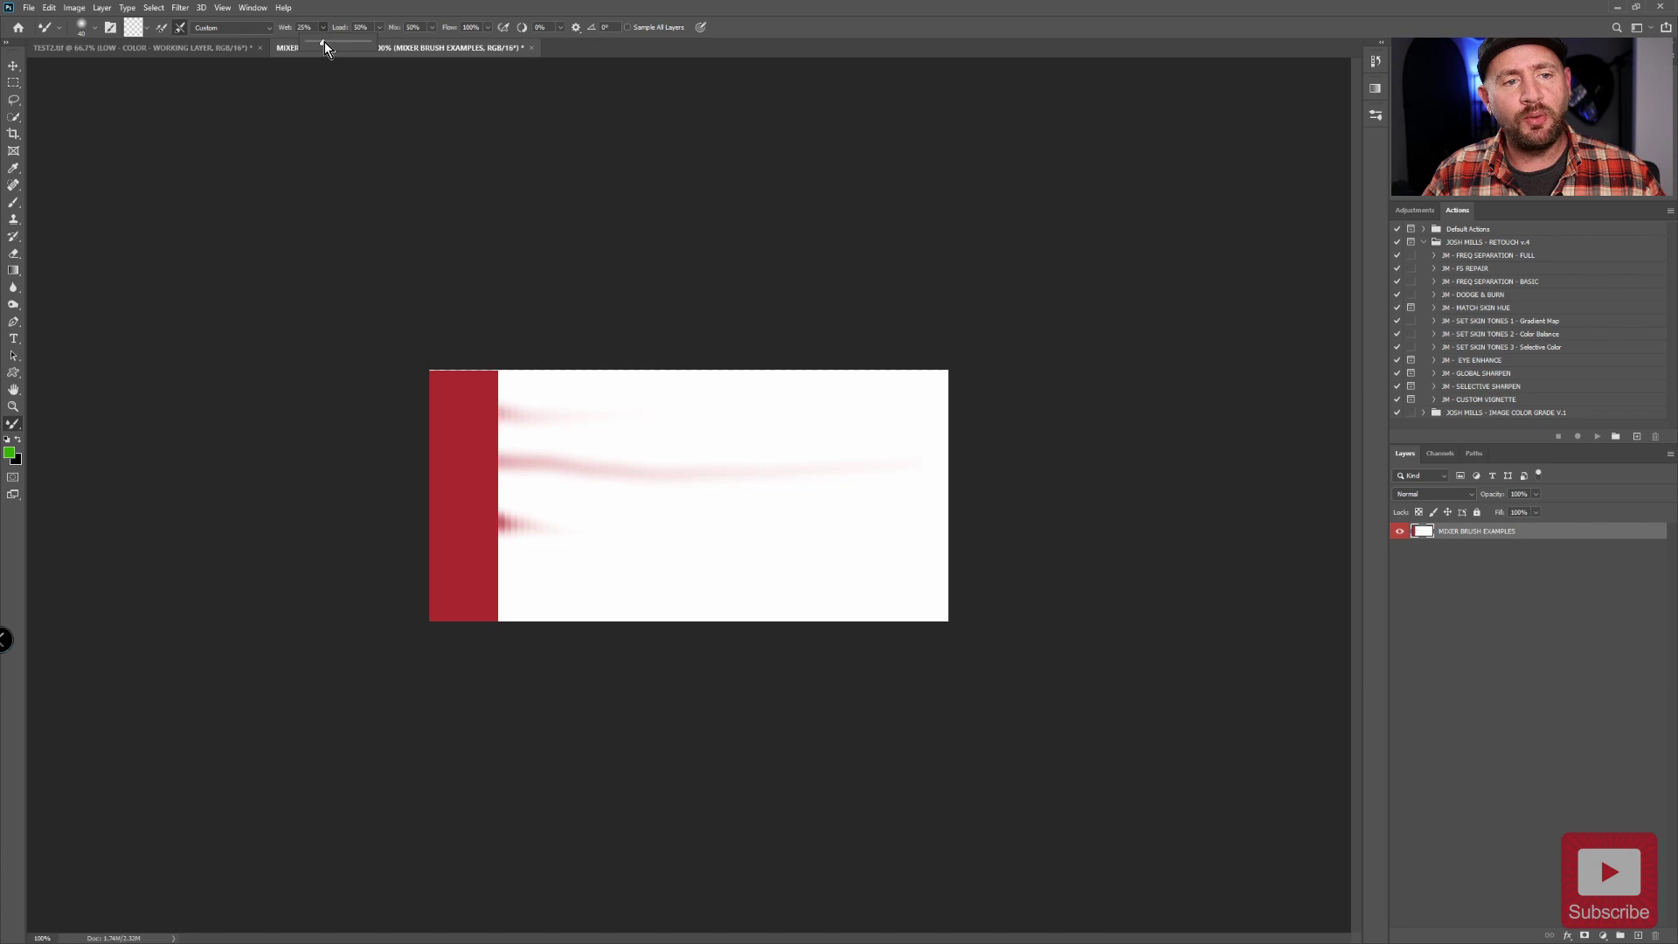
Set Wet to 100% and smear the red strip across the white area along the canvas's lower edge.
{"action": "left_click_drag", "start_coordinate": [323, 42], "coordinate": [381, 45]}
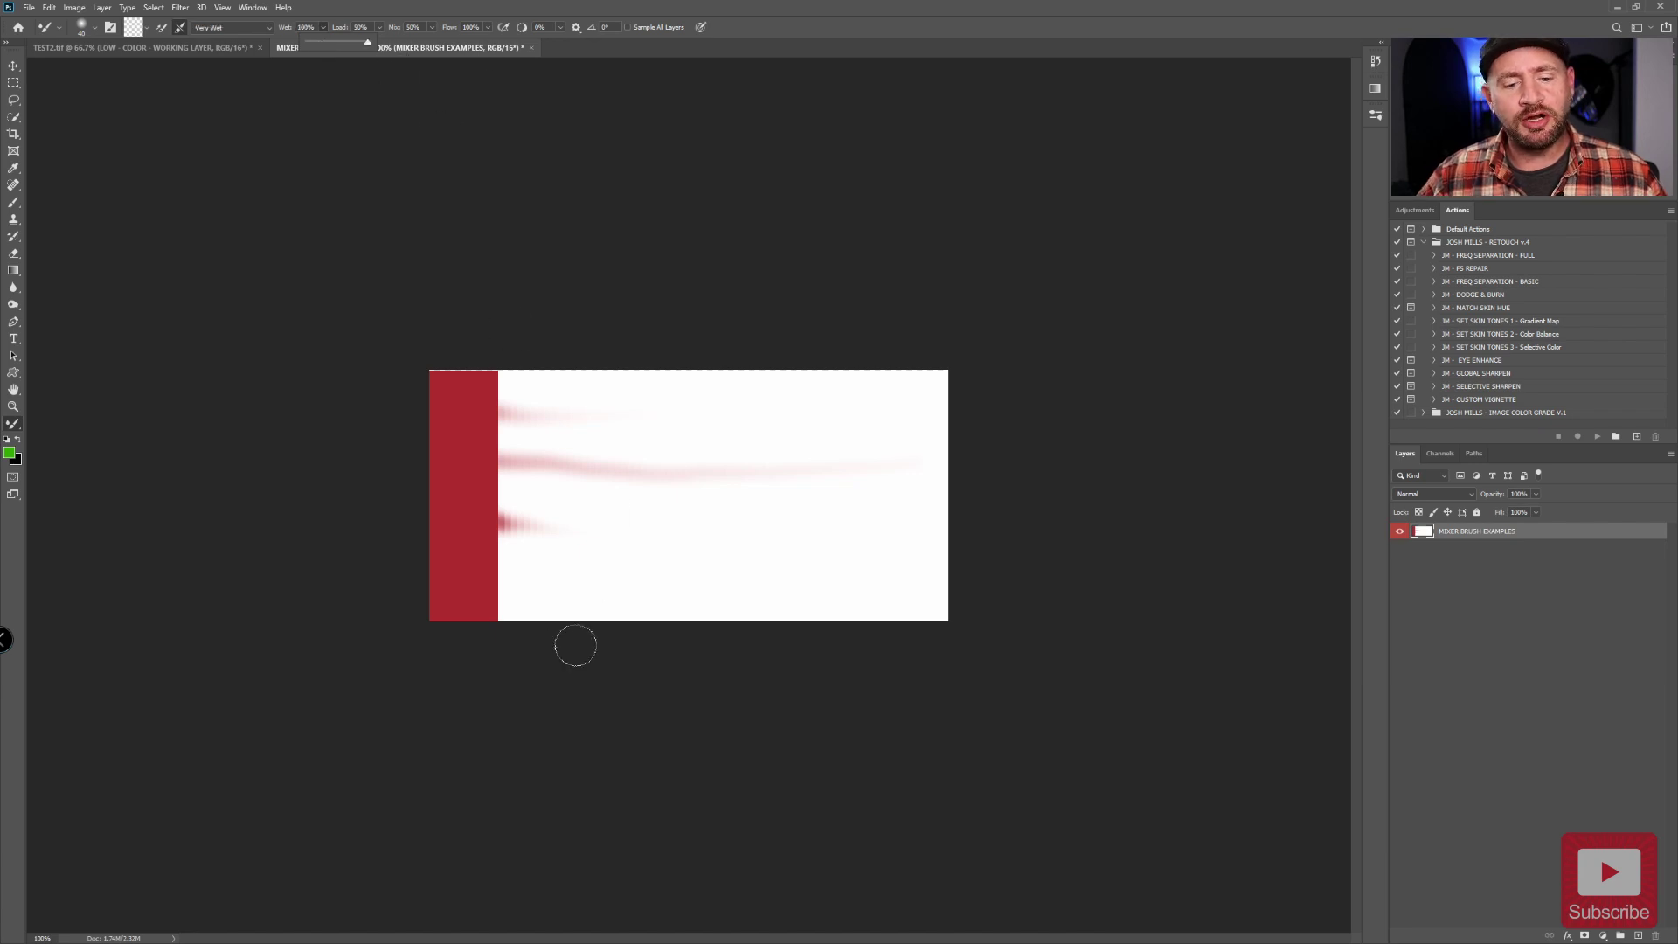
{"action": "left_click", "coordinate": [471, 588]}
{"action": "left_click_drag", "start_coordinate": [477, 590], "coordinate": [879, 590]}
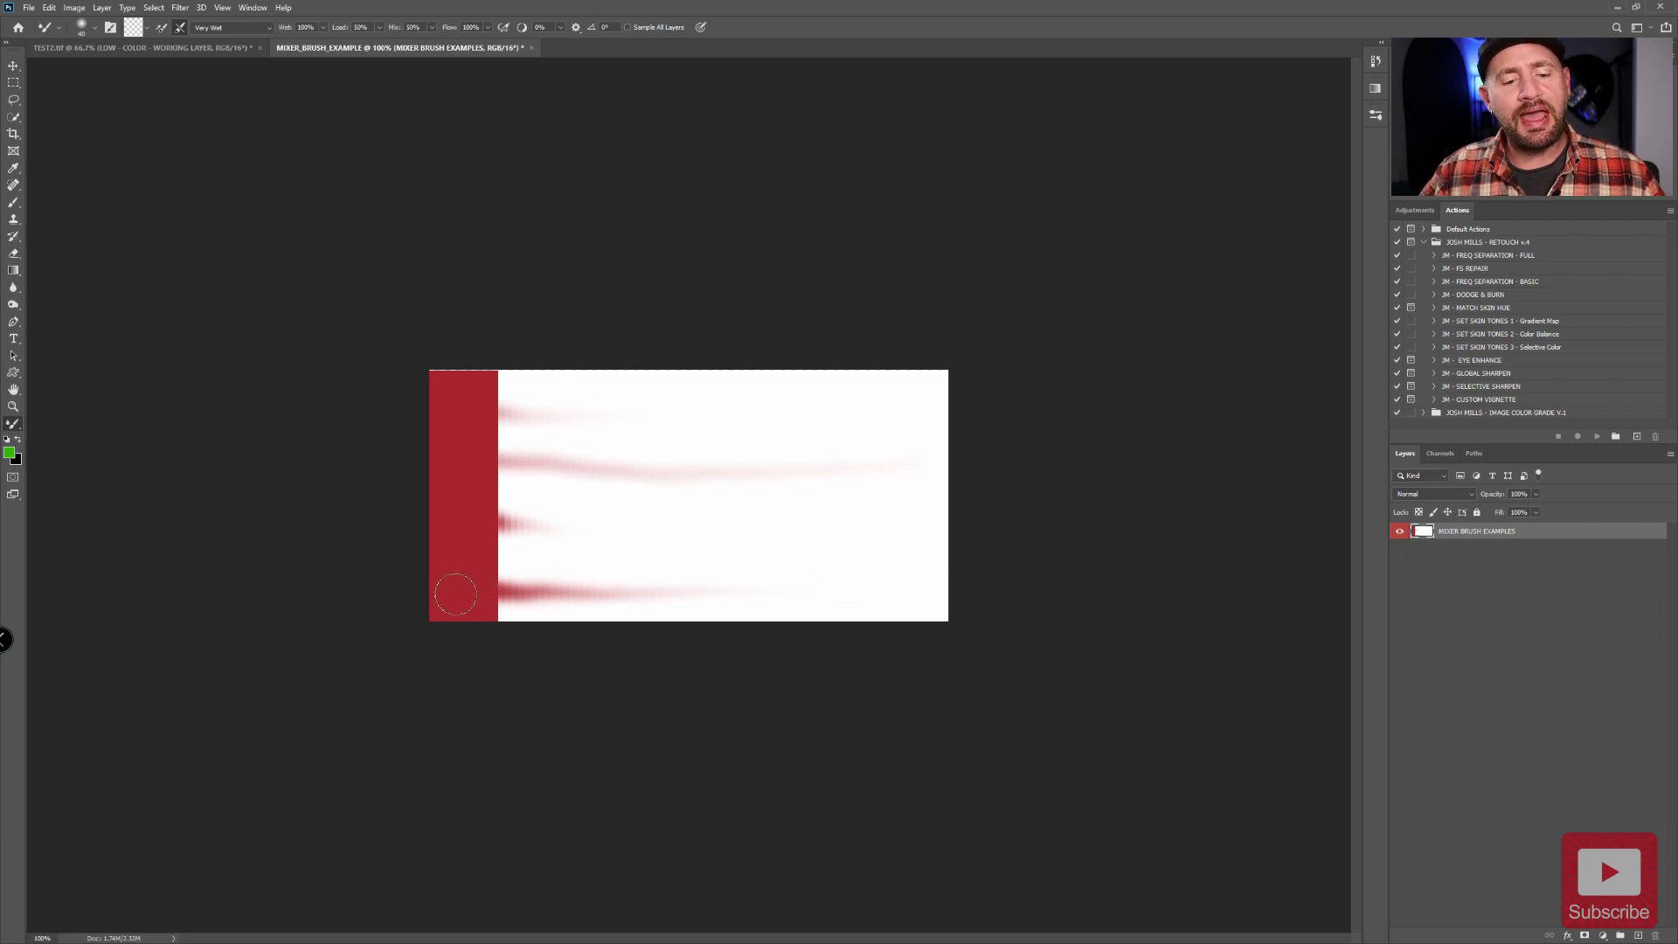
{"action": "left_click_drag", "start_coordinate": [455, 595], "coordinate": [899, 592]}
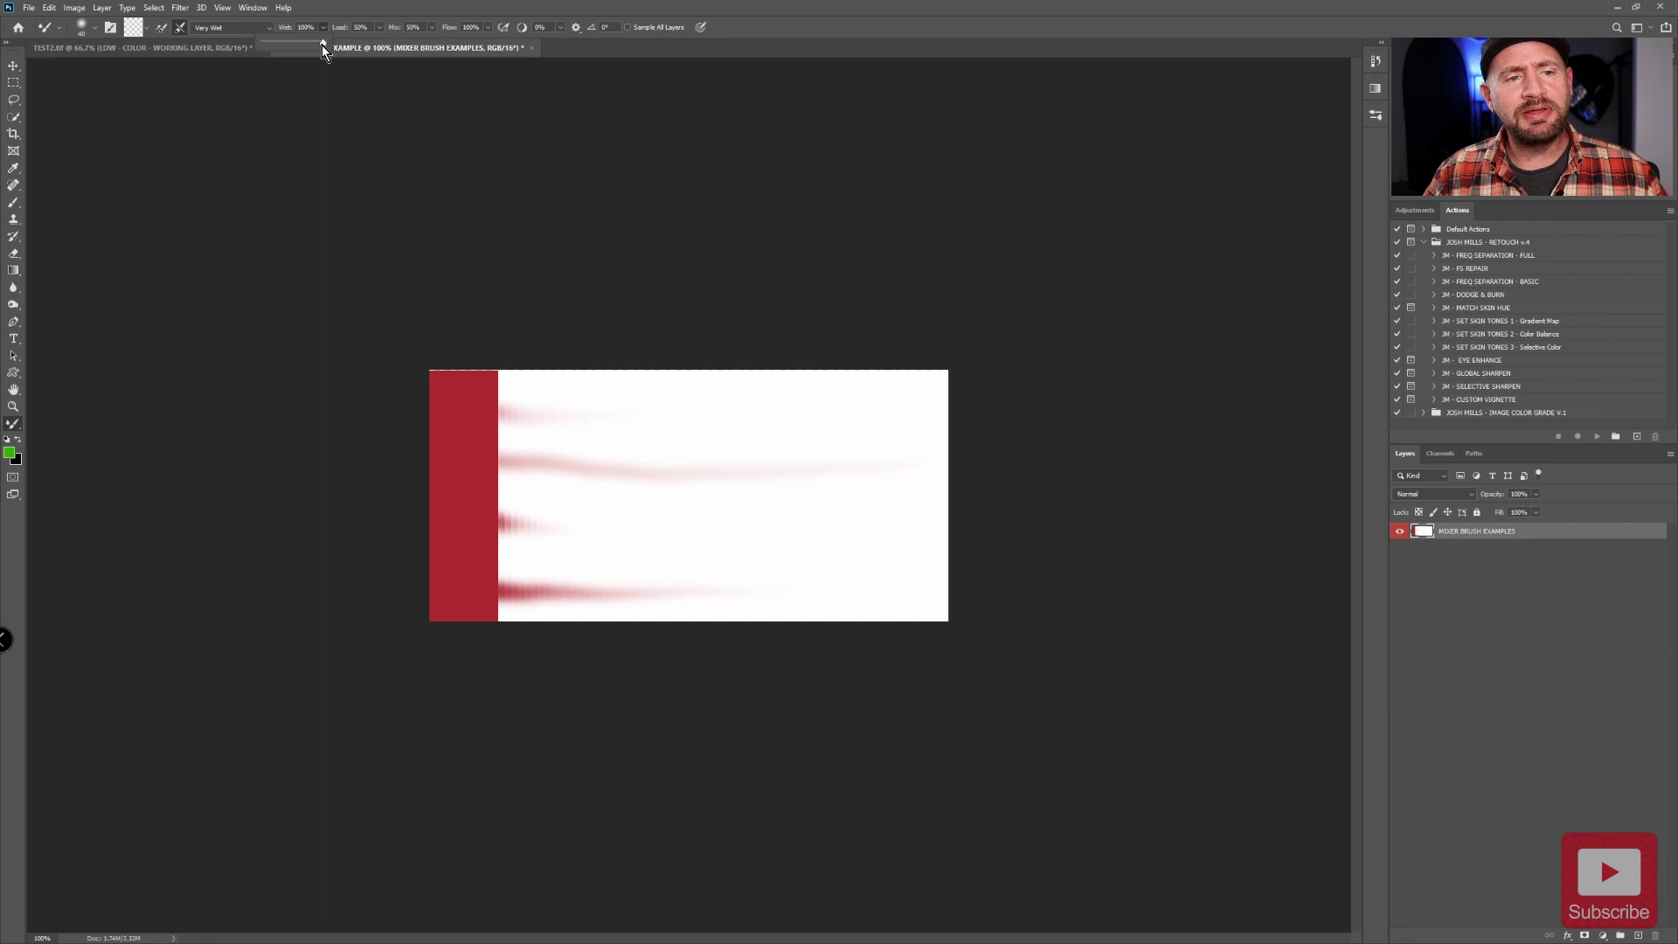
Set Wet and Flow to 50% and smear a stroke from the red strip between the second and third strokes.
{"action": "left_click_drag", "start_coordinate": [322, 45], "coordinate": [313, 44]}
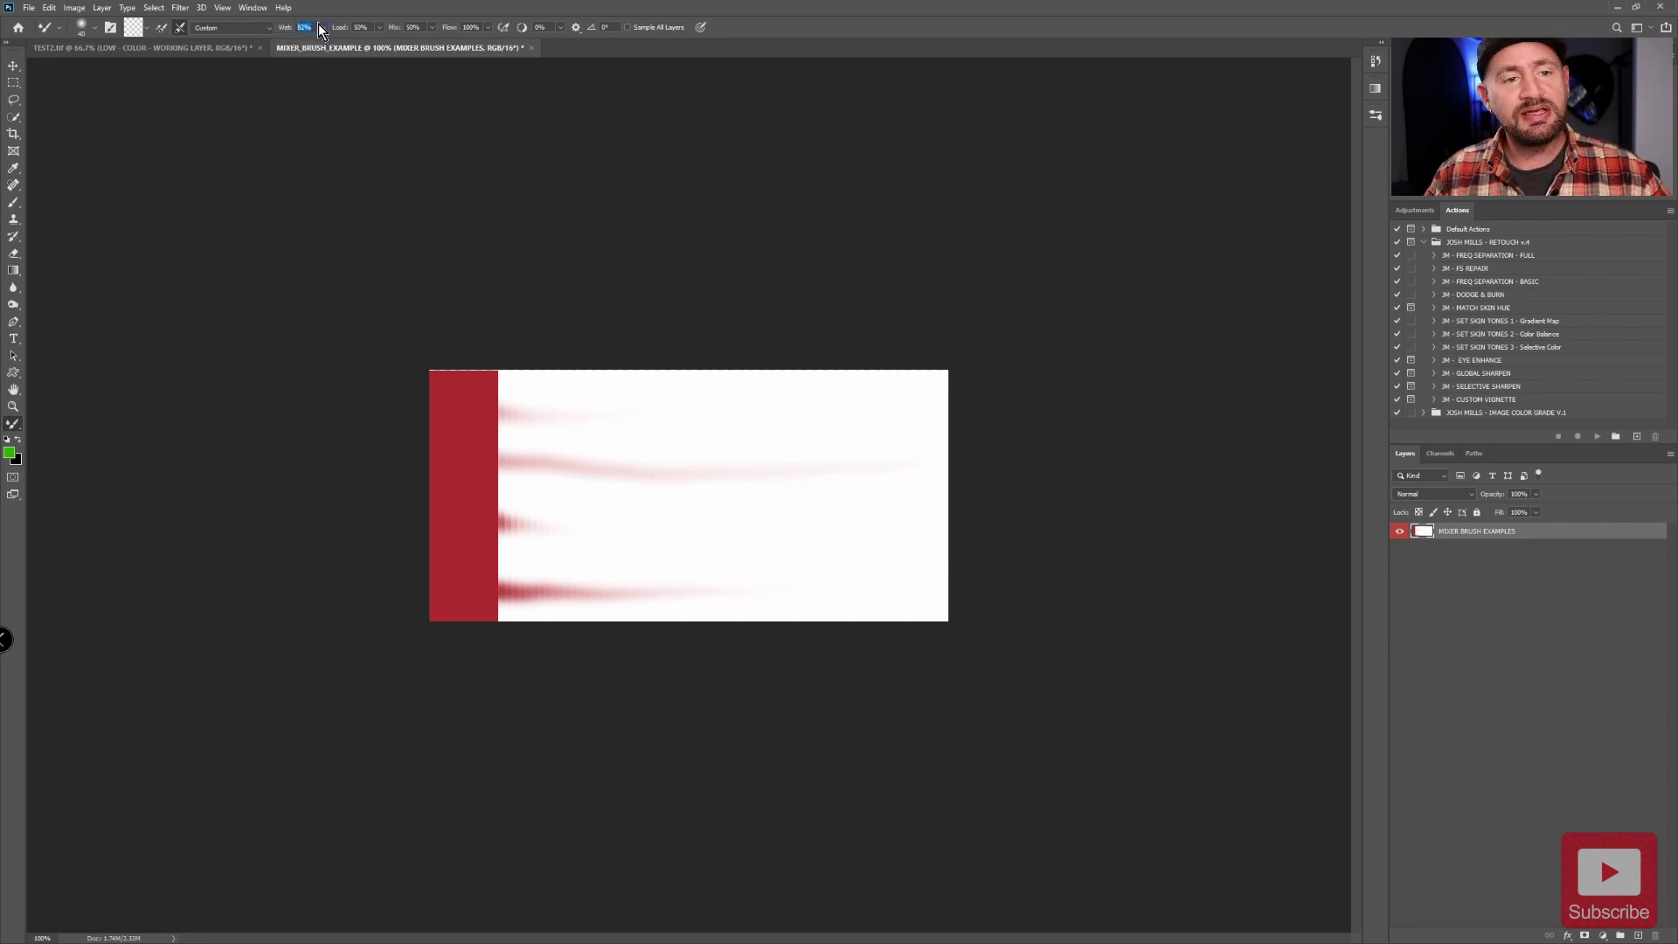
{"action": "type", "text": "50"}
{"action": "left_click", "coordinate": [471, 27]}
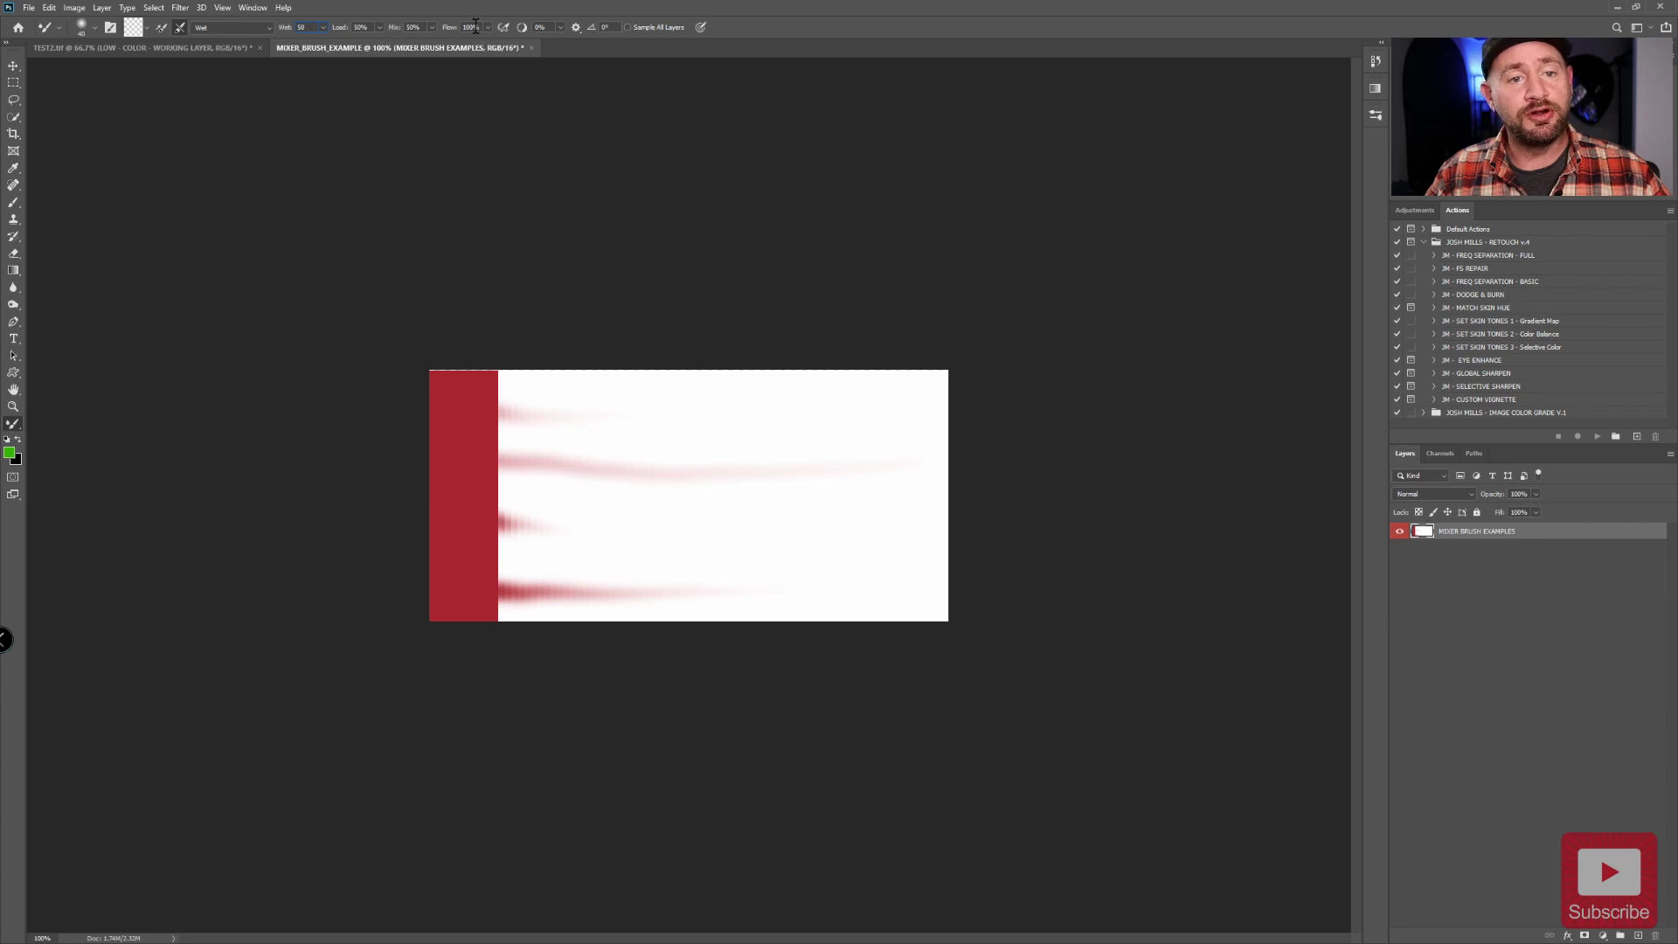
{"action": "type", "text": "50"}
{"action": "key", "text": "Return"}
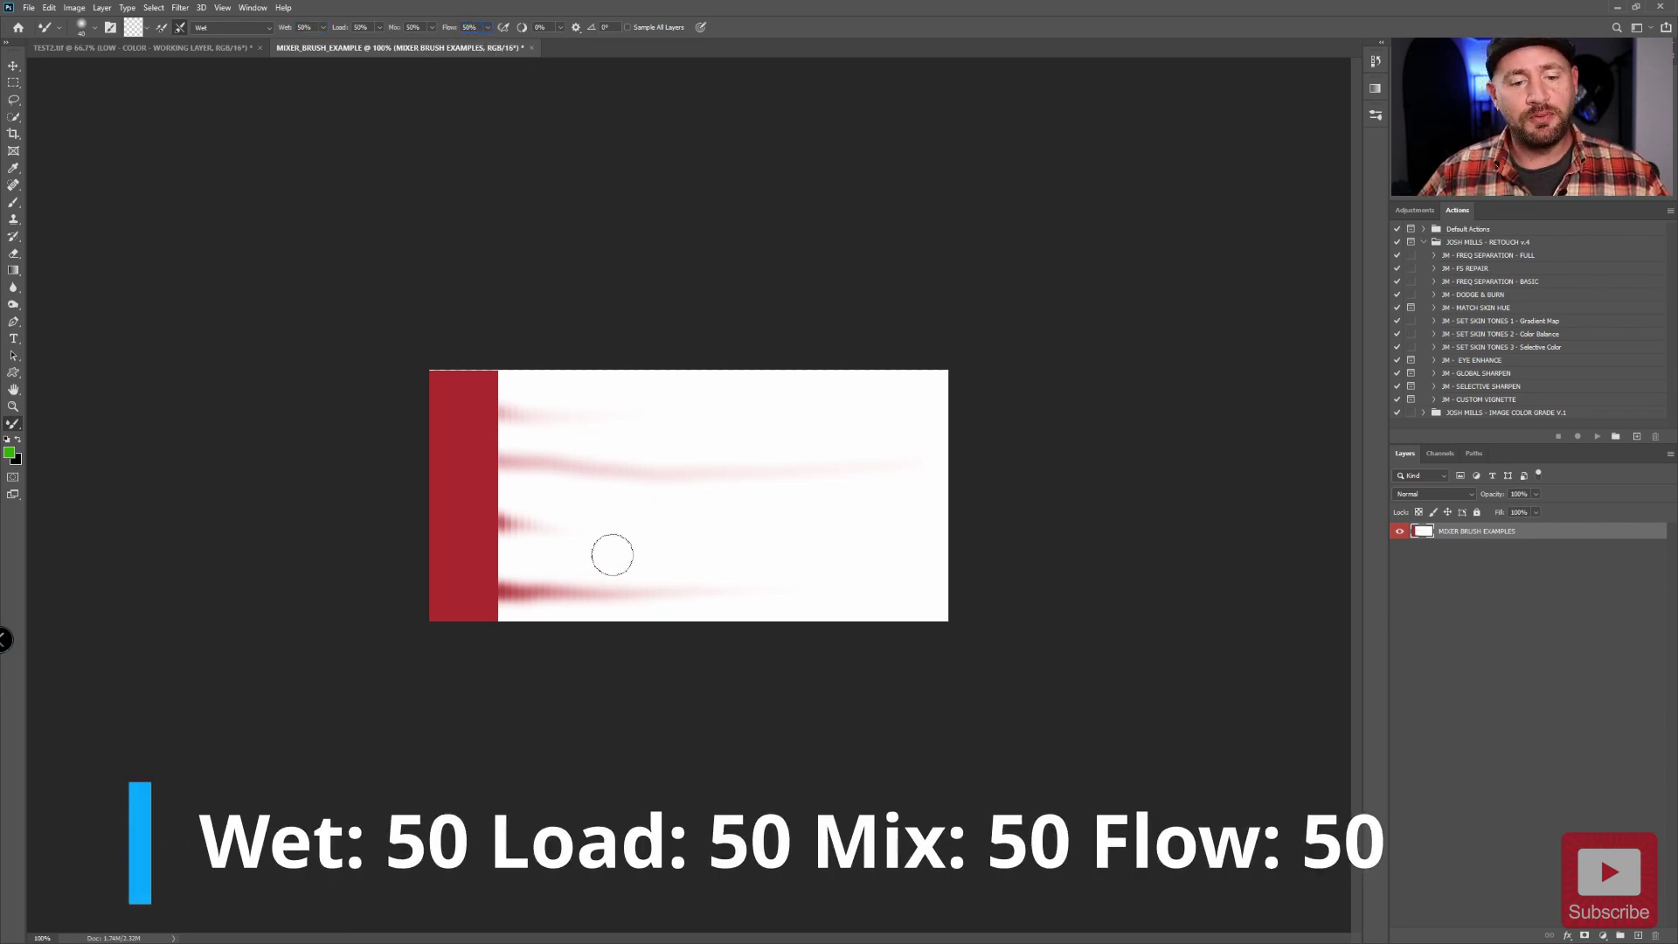
{"action": "left_click_drag", "start_coordinate": [478, 494], "coordinate": [798, 513]}
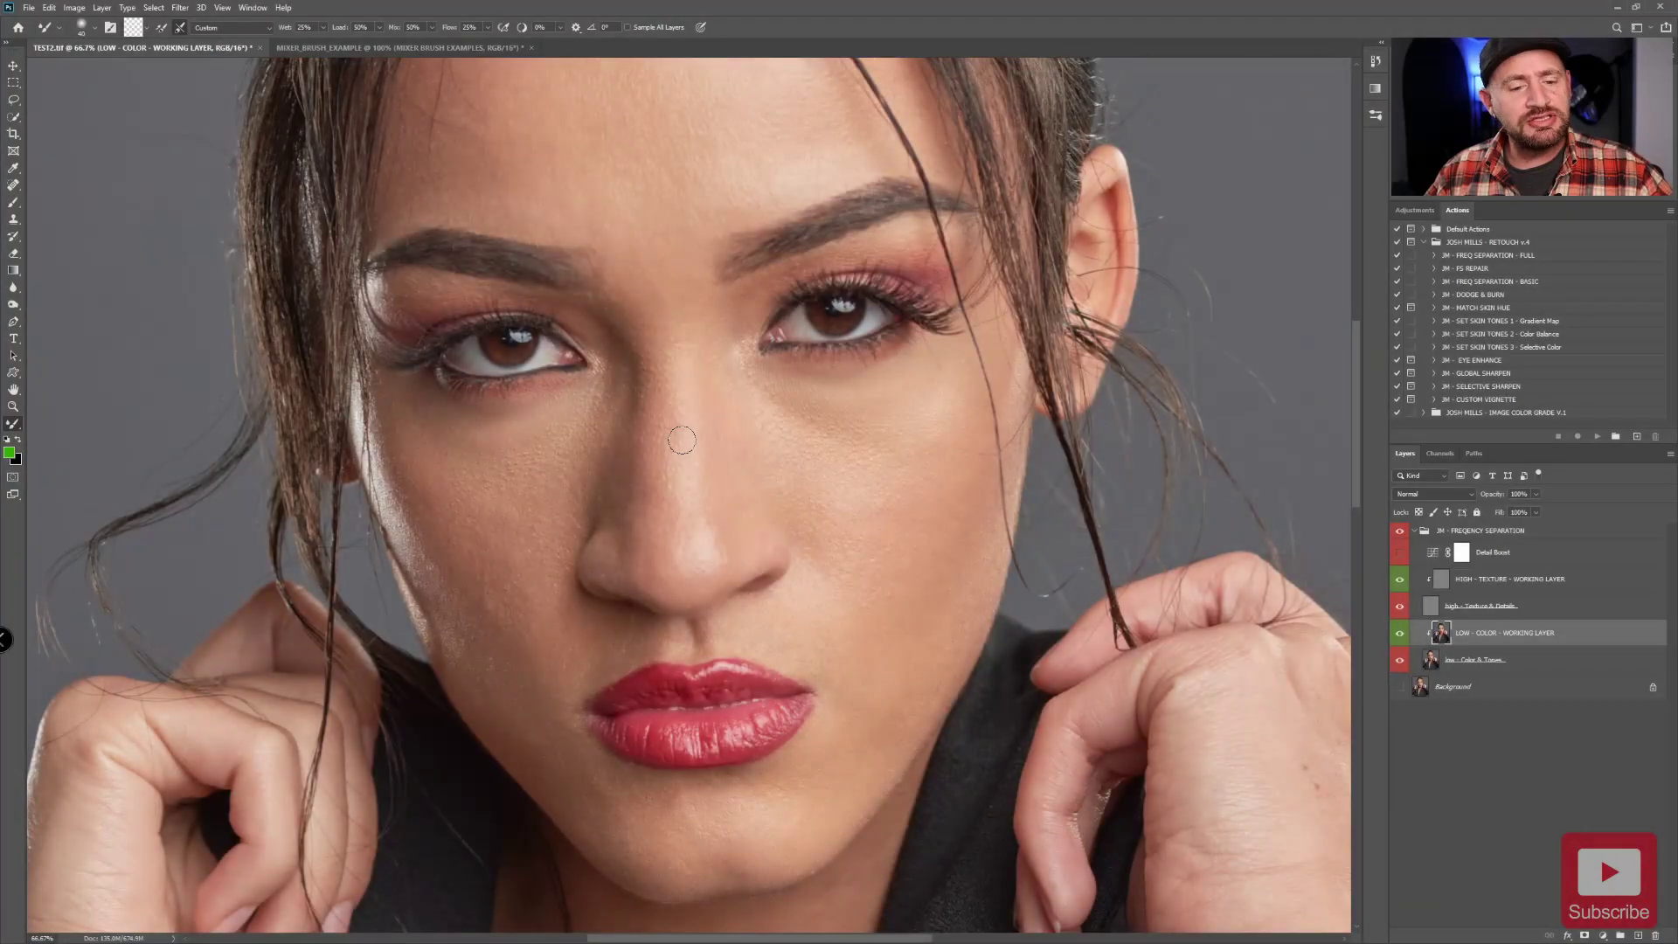
Compare the cheek texture in the TEST2 portrait at 200% with HIGH - TEXTURE - WORKING LAYER hidden and shown.
{"action": "key", "text": "ctrl+plus"}
{"action": "key", "text": "ctrl+plus"}
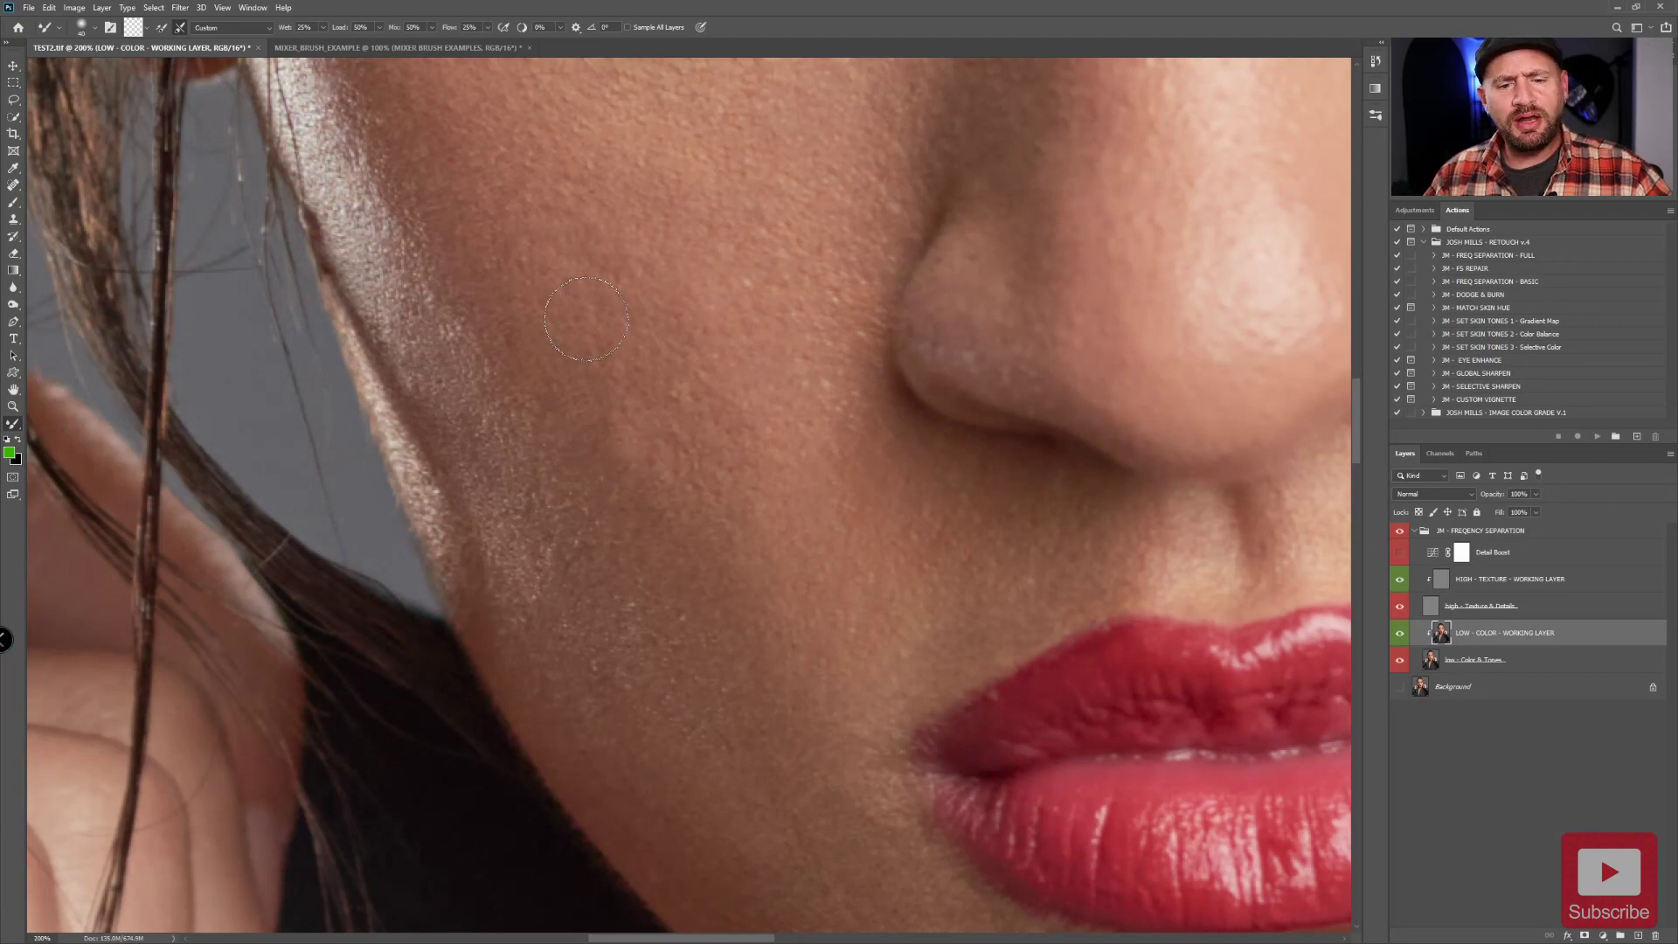
{"action": "left_click", "coordinate": [1400, 583]}
{"action": "left_click", "coordinate": [1400, 583]}
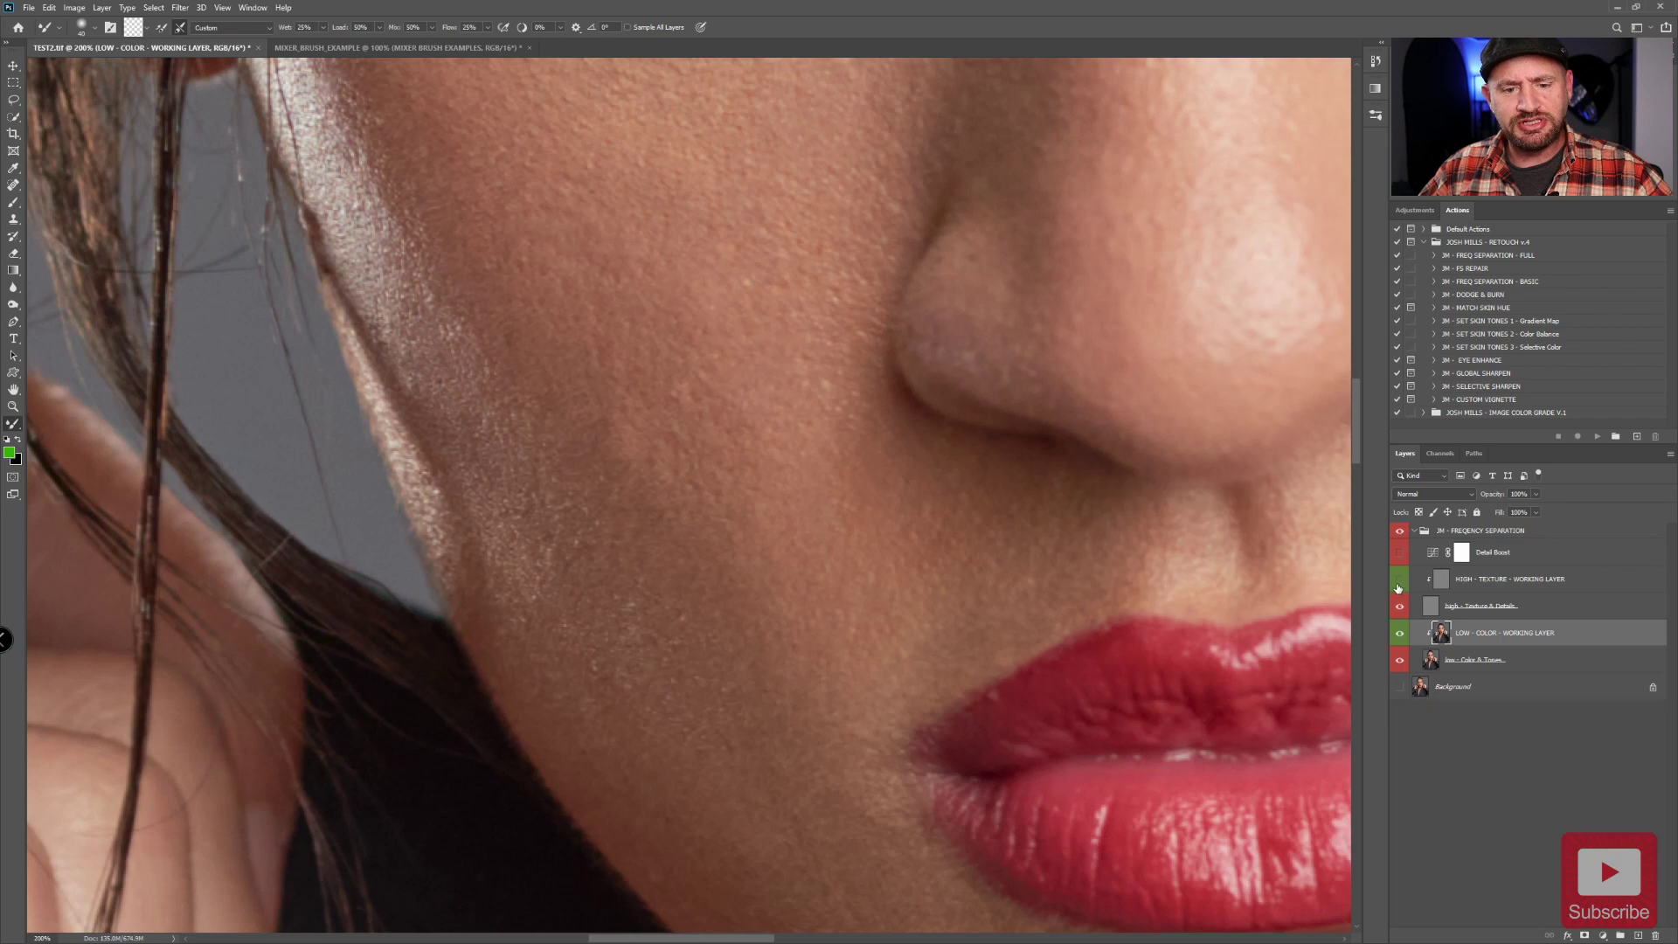
{"action": "left_click", "coordinate": [1399, 583]}
{"action": "left_click", "coordinate": [1399, 583]}
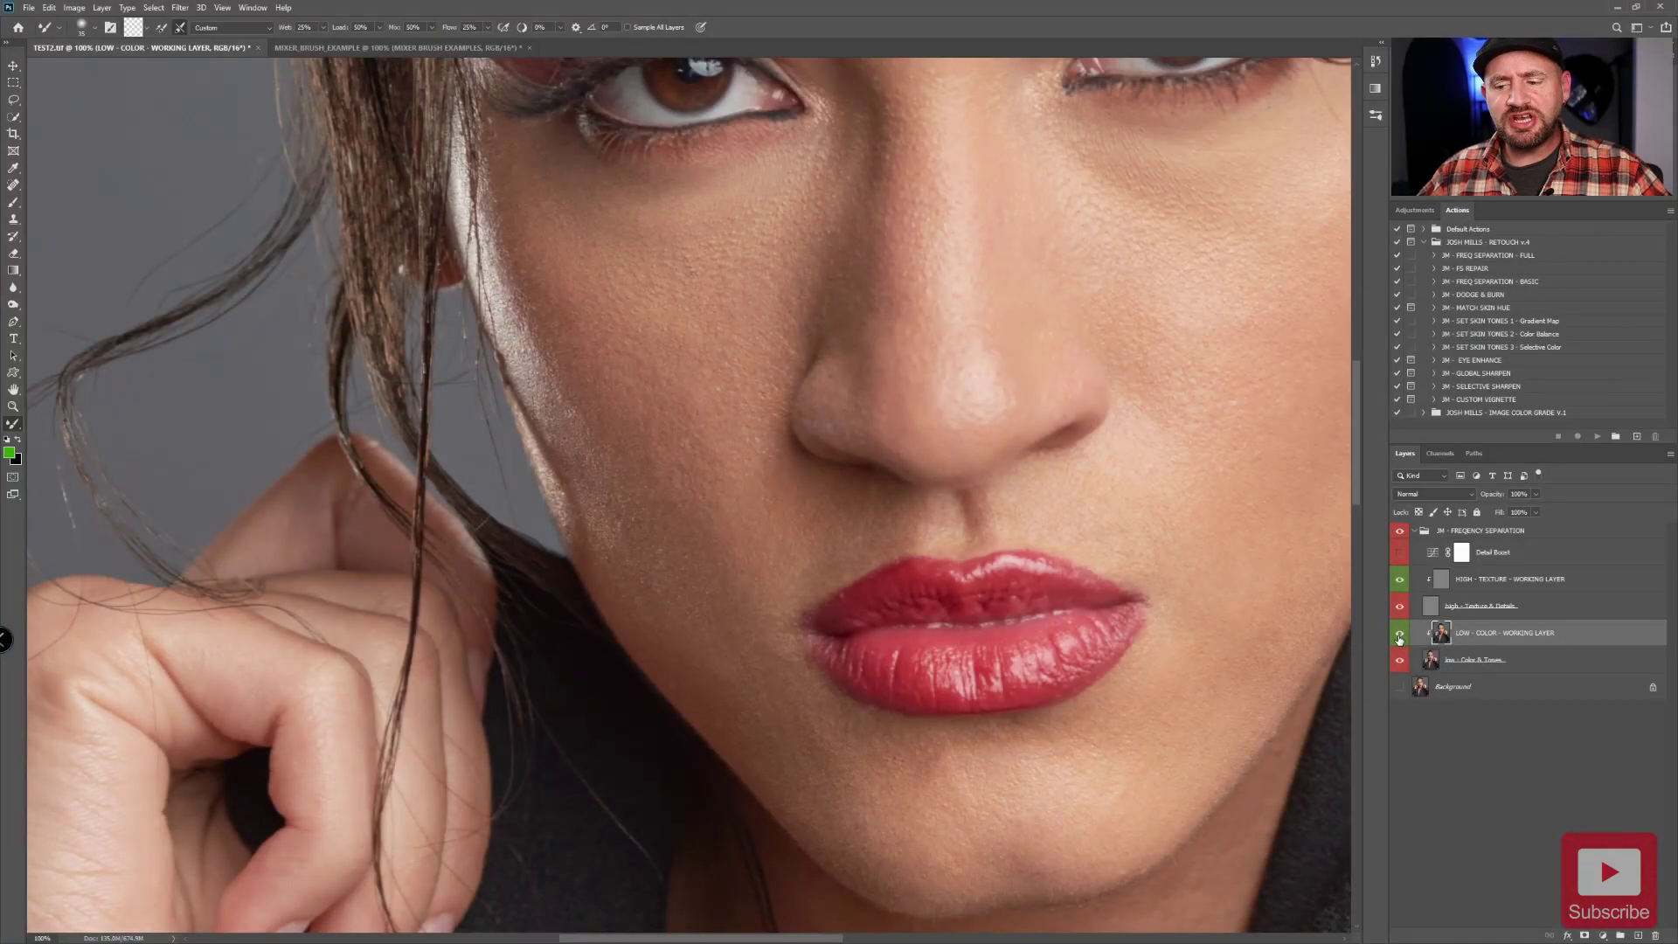
Compare the cheek's color blending with LOW - COLOR - WORKING LAYER hidden and shown, ending at 200% magnification.
{"action": "left_click", "coordinate": [1399, 635]}
{"action": "left_click", "coordinate": [1399, 636]}
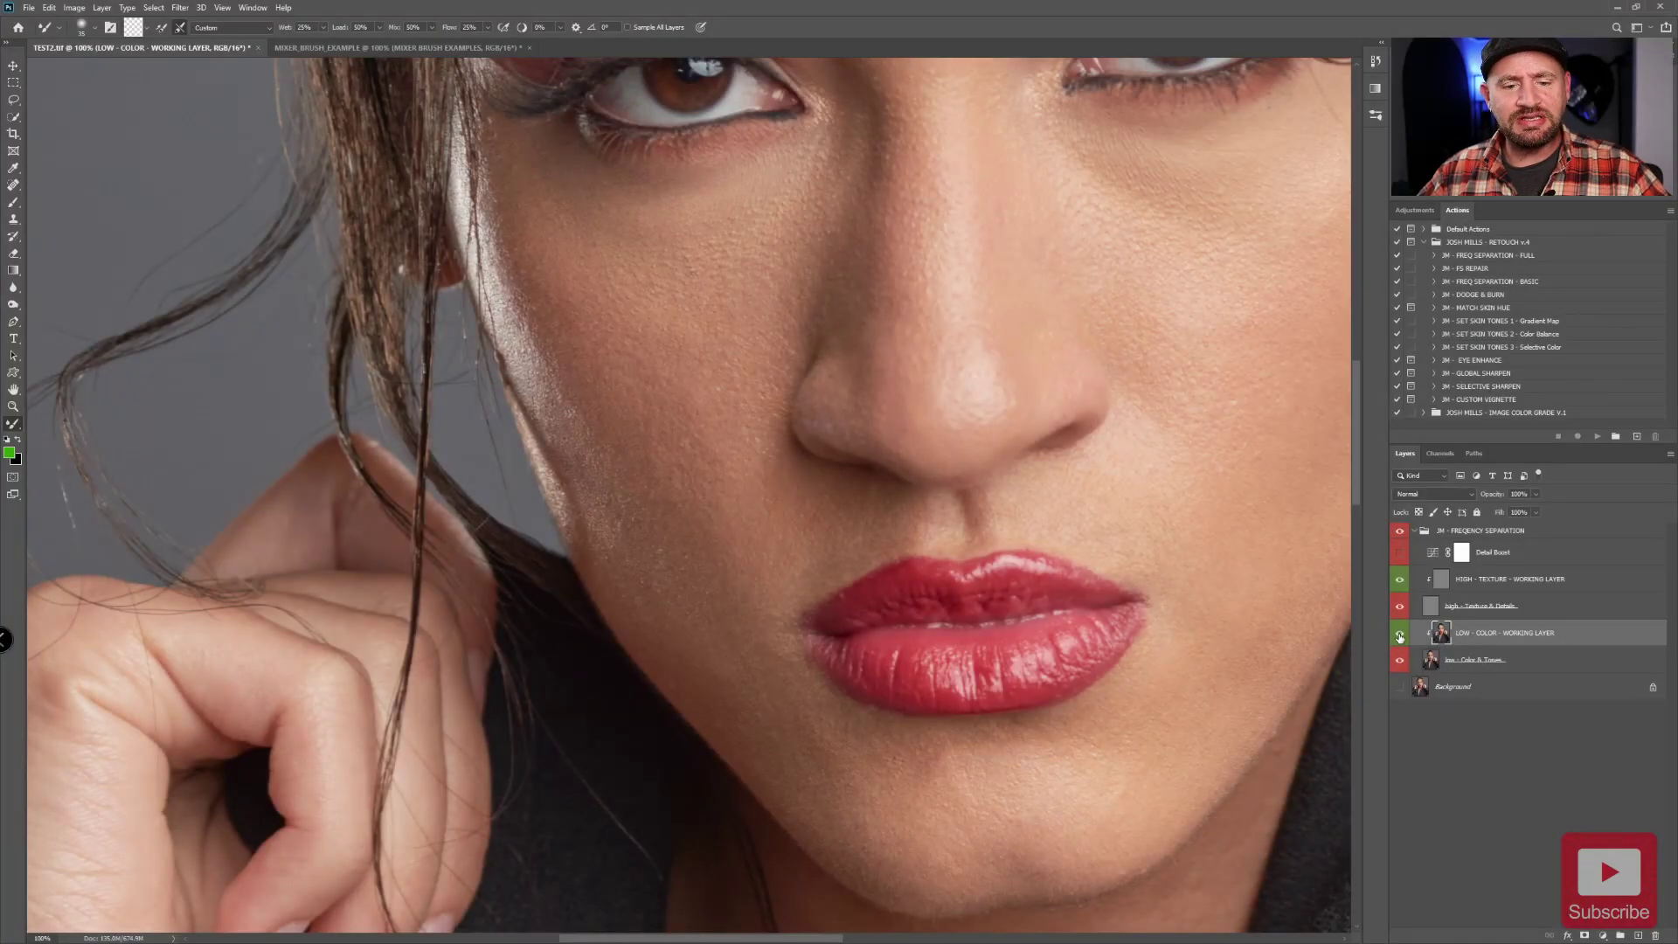
{"action": "left_click", "coordinate": [1399, 635]}
{"action": "key", "text": "ctrl+plus"}
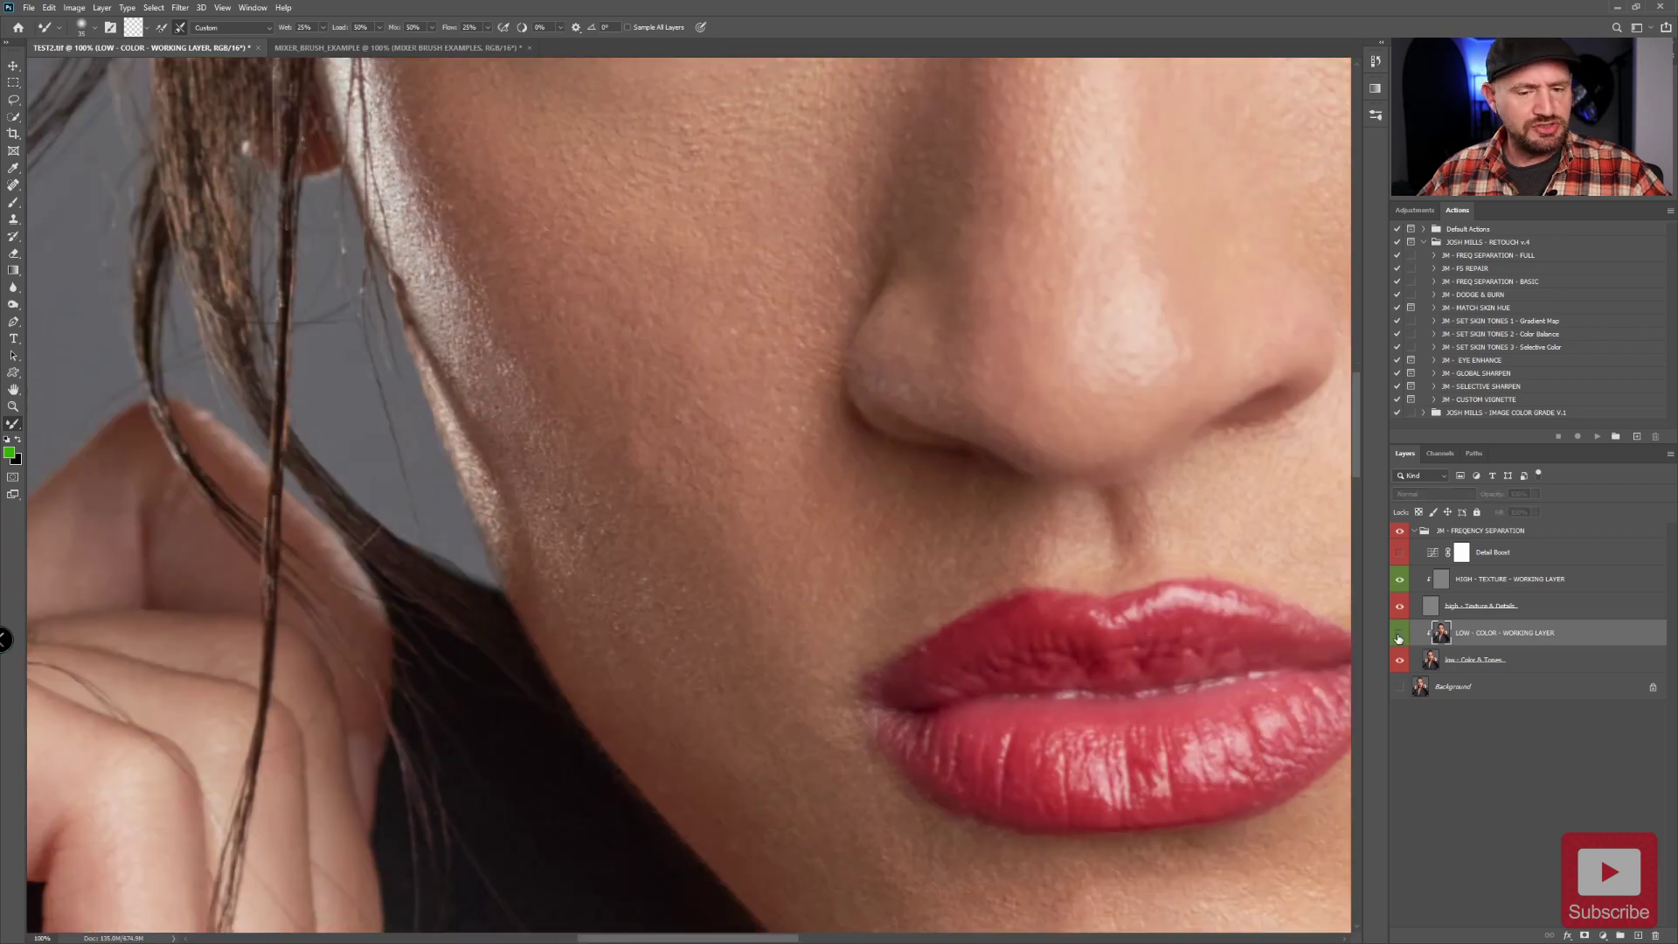
{"action": "left_click", "coordinate": [1399, 637]}
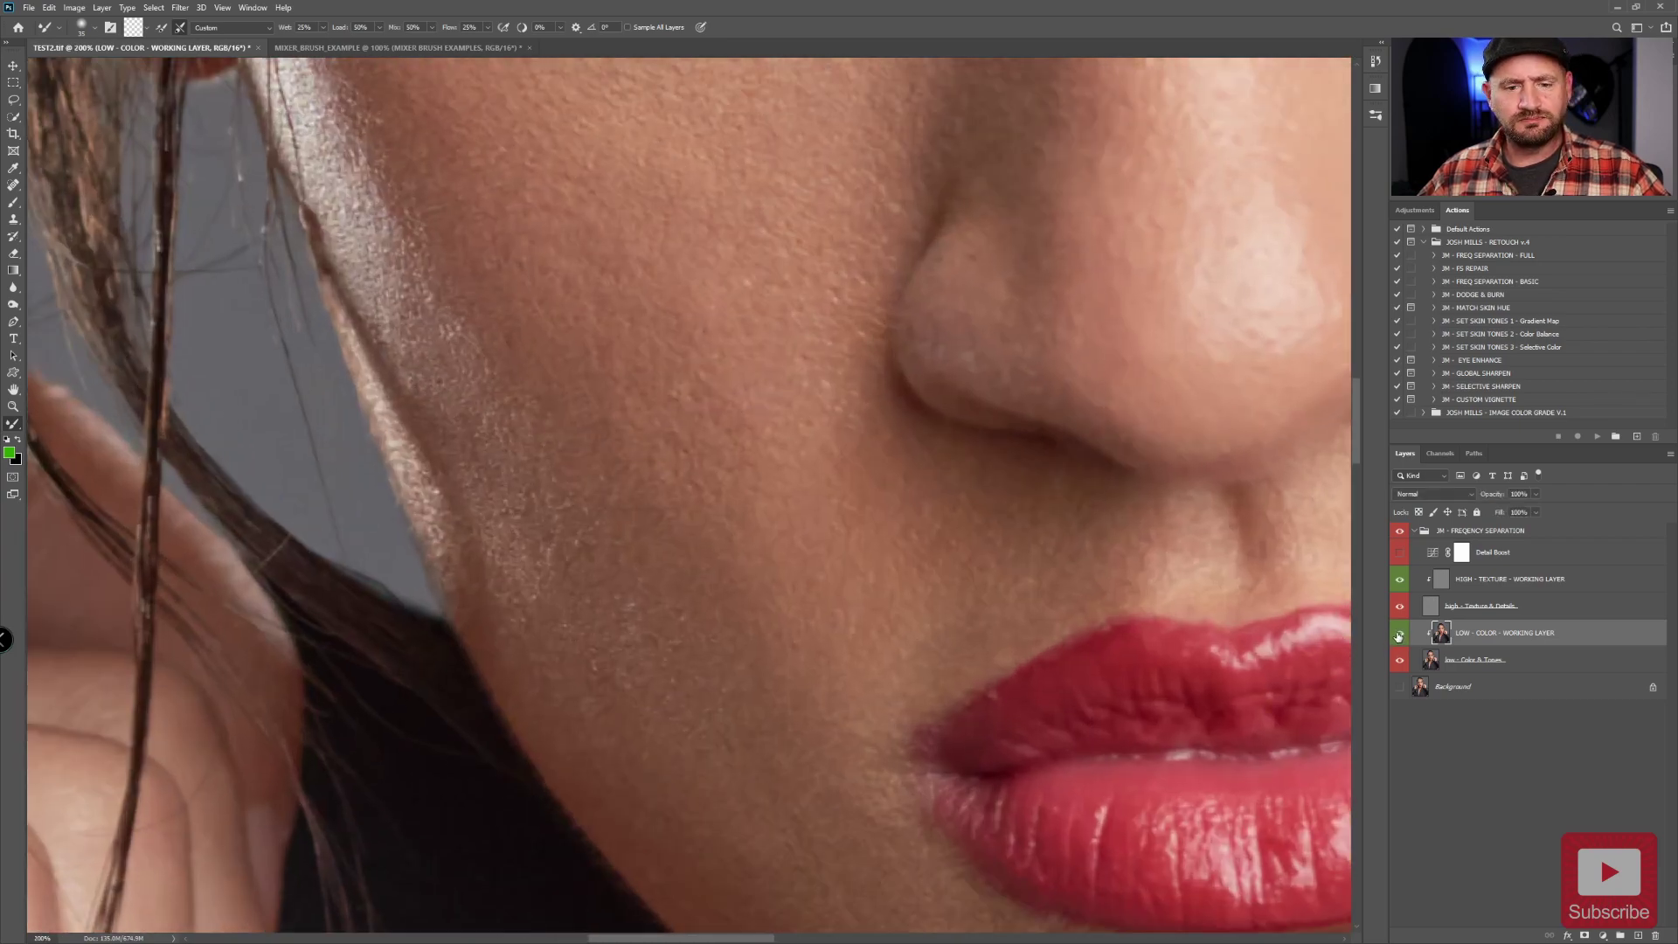
Blend the cheek's skin tones on LOW - COLOR - WORKING LAYER with a larger Mixer Brush, comparing with the layer hidden and shown.
{"action": "left_click", "coordinate": [1398, 637]}
{"action": "left_click", "coordinate": [1398, 637]}
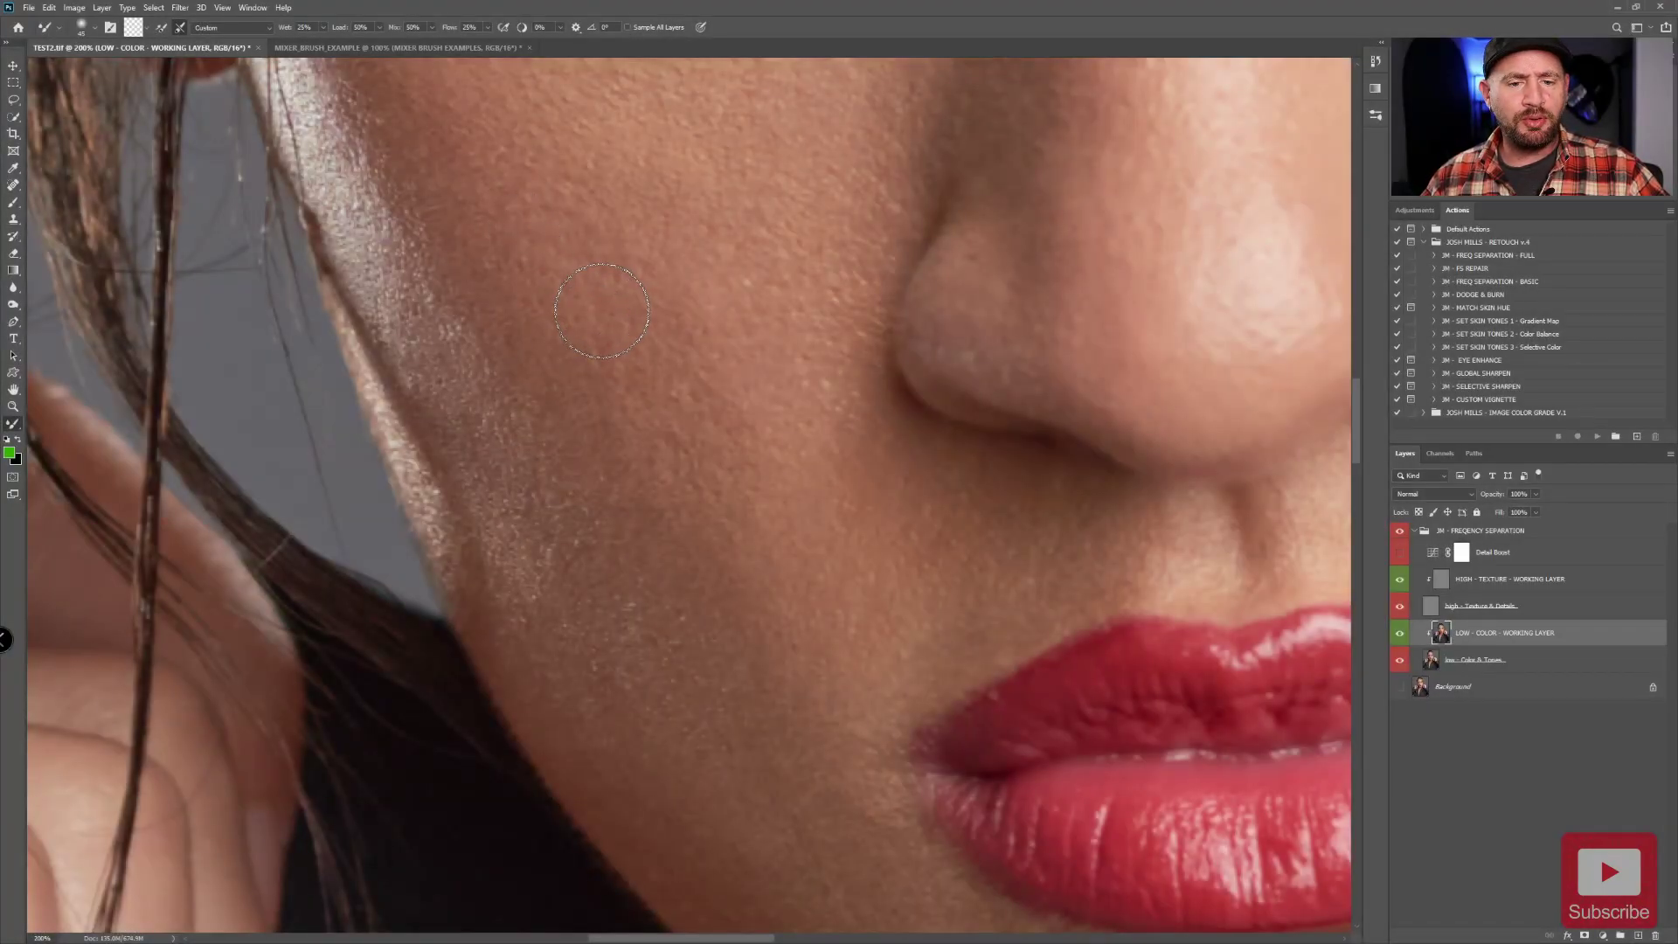
{"action": "key", "text": "bracketright"}
{"action": "key", "text": "bracketright"}
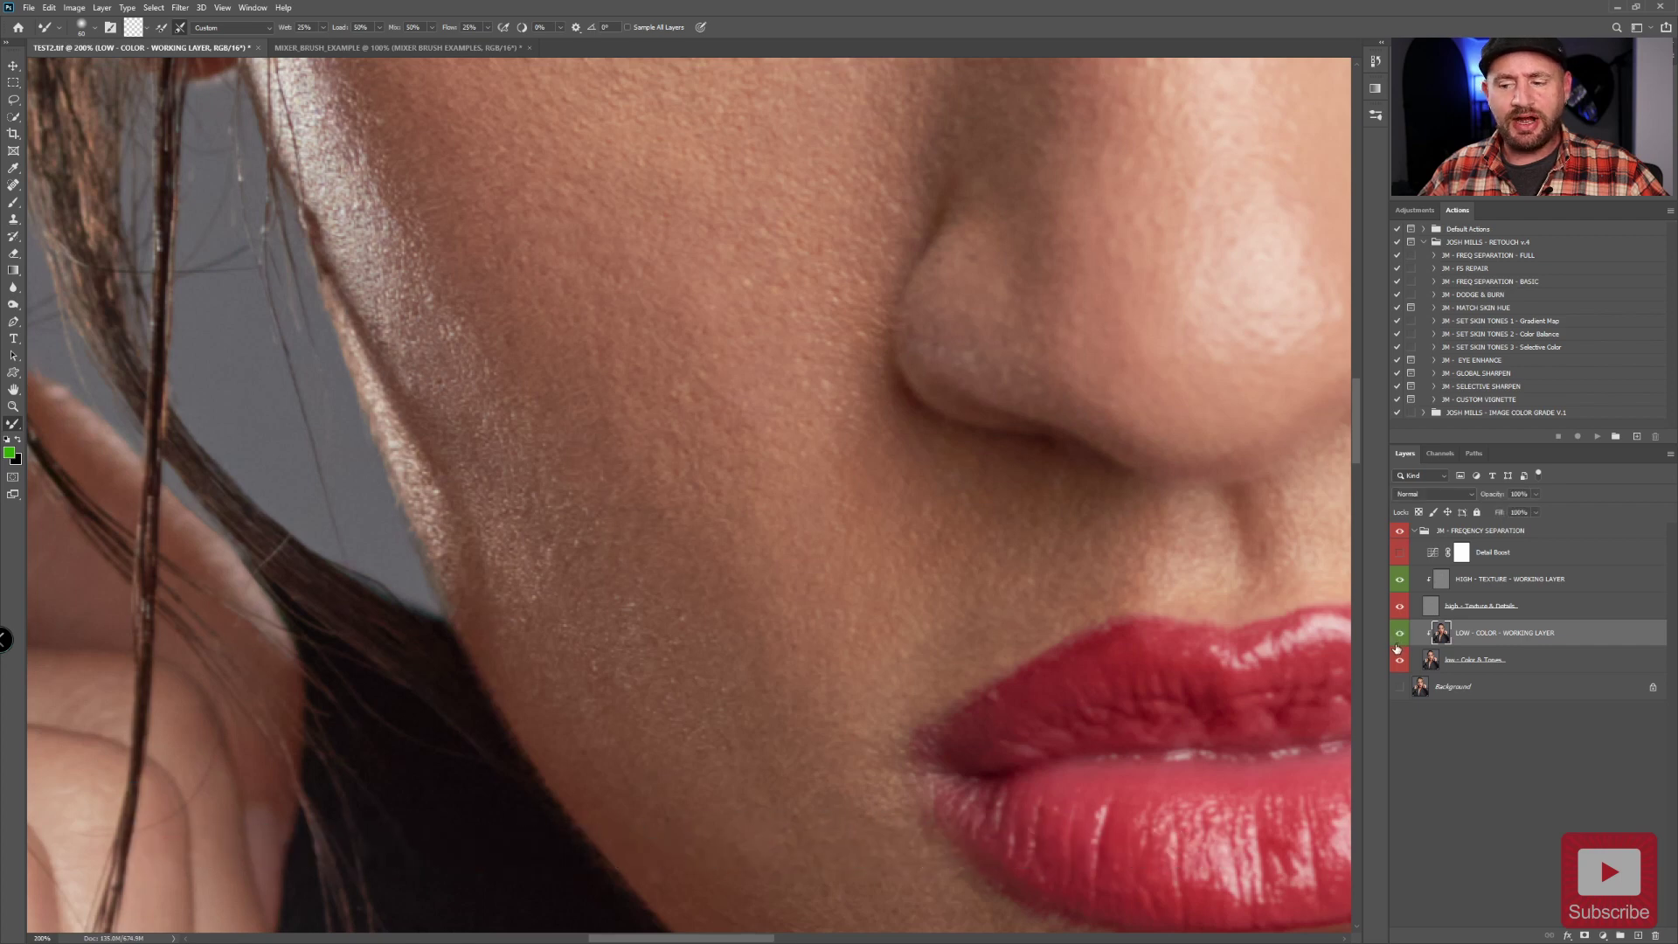
{"action": "left_click", "coordinate": [1399, 635]}
{"action": "left_click", "coordinate": [1399, 635]}
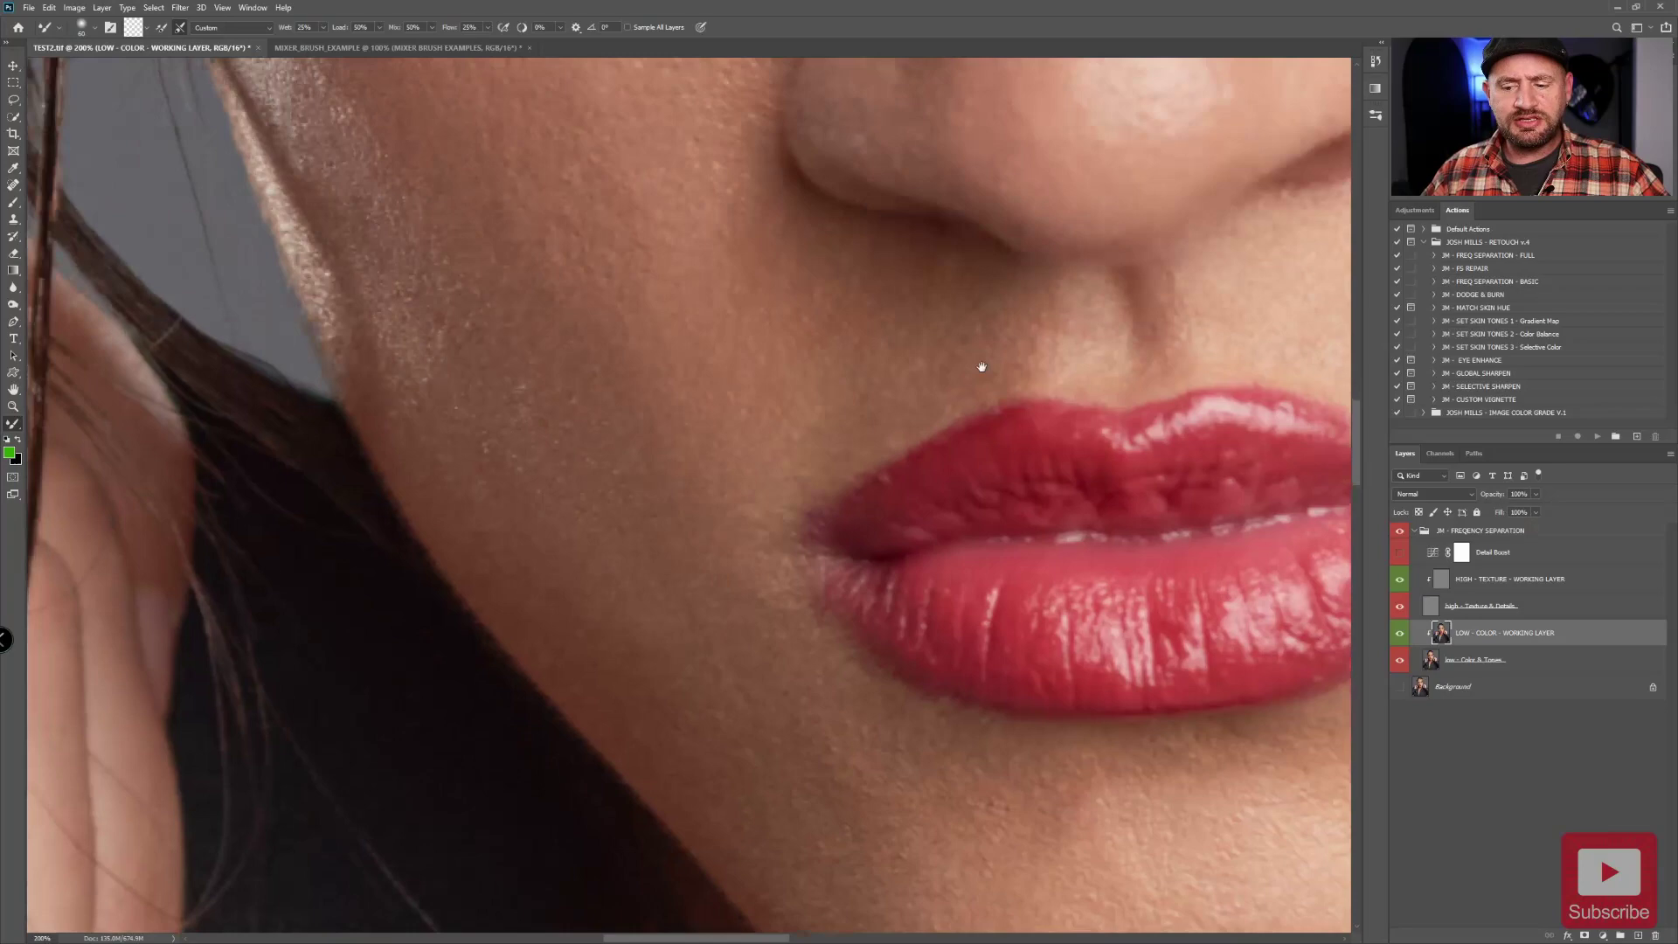
Blend the dark and light color patches on the chin below the lower lip, adapting the Mixer Brush size to each area.
{"action": "mouse_move", "coordinate": [982, 366]}
{"action": "left_mouse_down"}
{"action": "mouse_move", "coordinate": [1067, 581]}
{"action": "mouse_move", "coordinate": [1029, 438]}
{"action": "left_mouse_up"}
{"action": "key", "text": "bracketleft"}
{"action": "key", "text": "bracketleft"}
{"action": "key", "text": "bracketleft"}
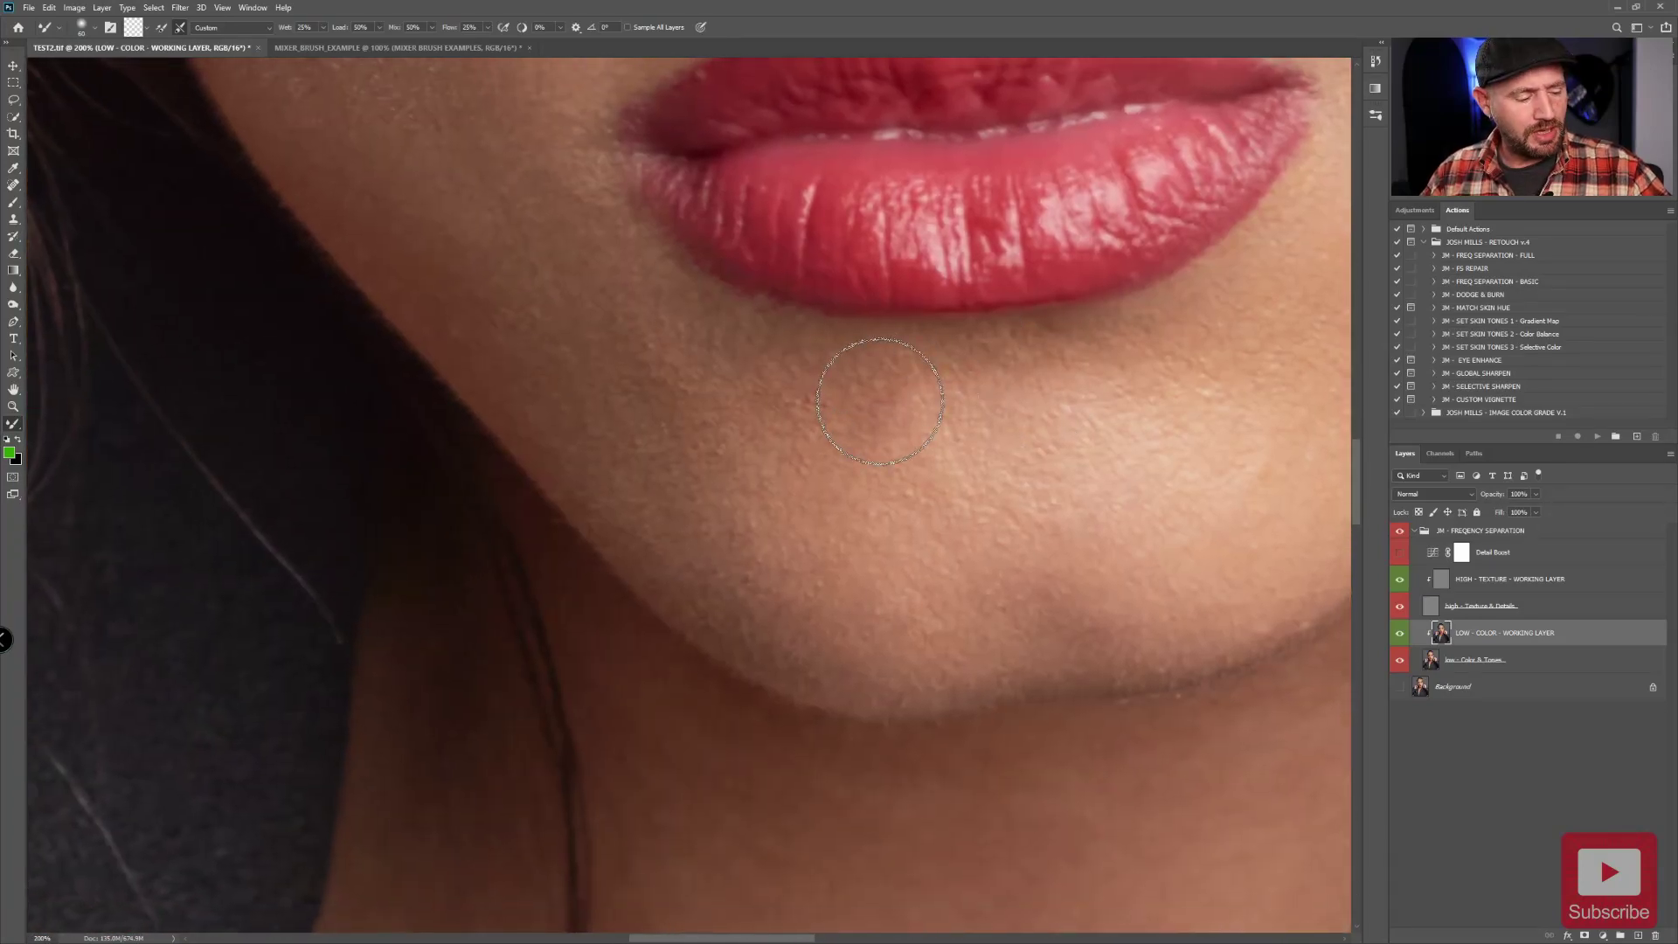
{"action": "key", "text": "bracketleft"}
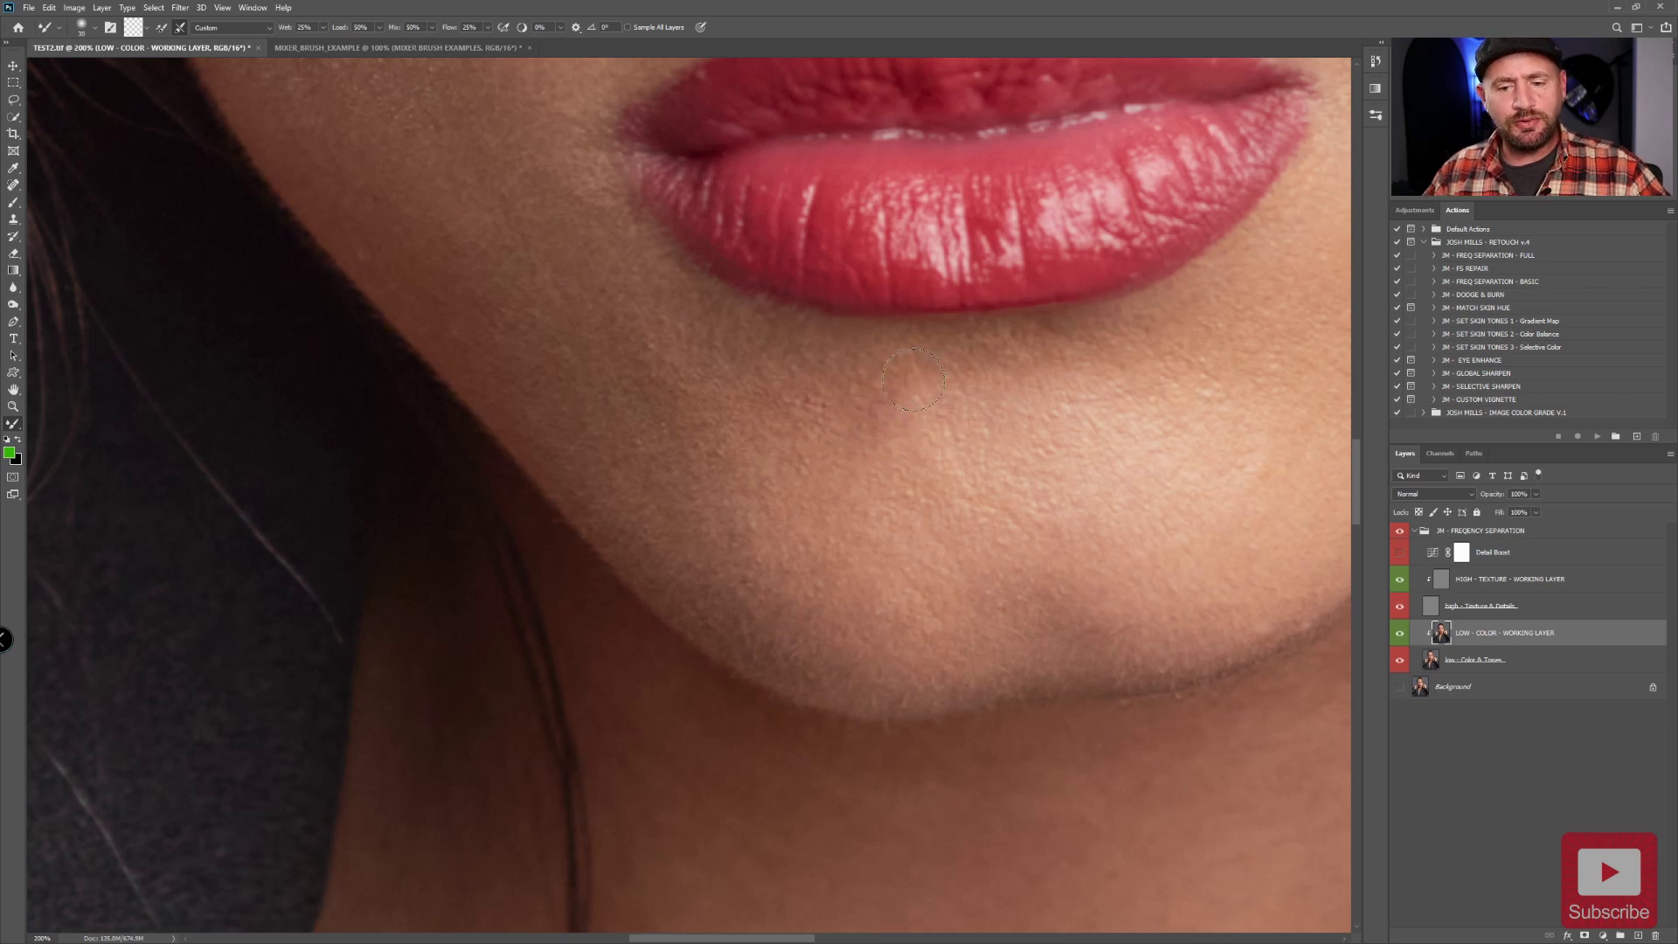
{"action": "key", "text": "bracketright"}
{"action": "key", "text": "bracketright"}
{"action": "key", "text": "bracketright"}
{"action": "key", "text": "bracketright"}
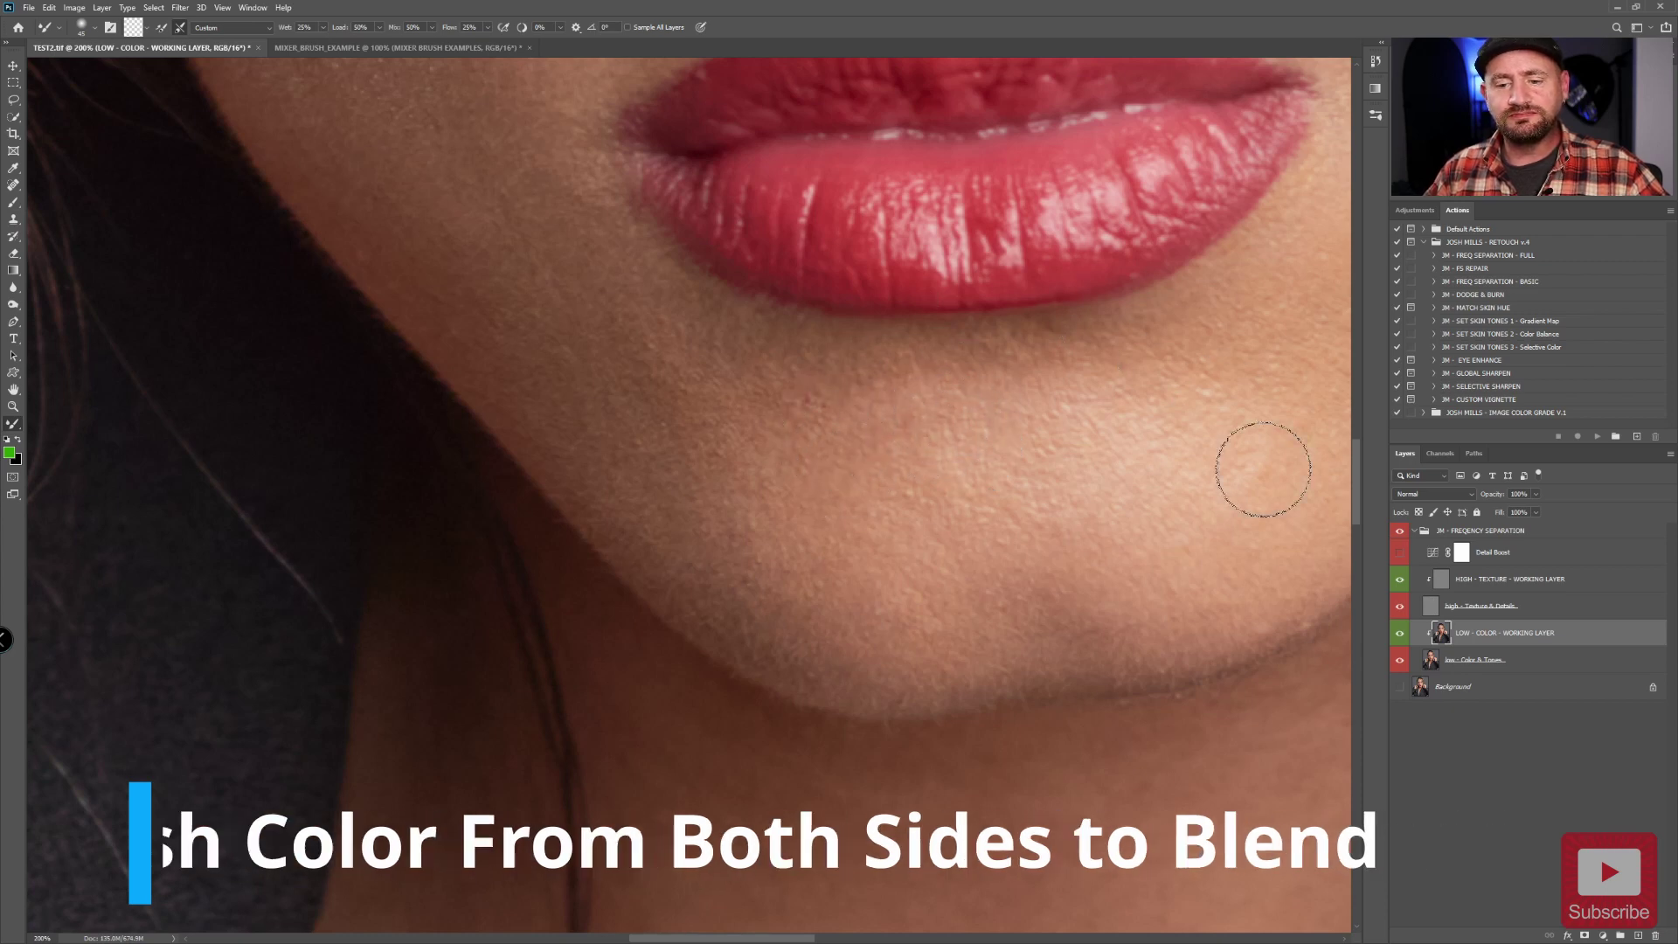
Compare the chin's color blending with LOW - COLOR - WORKING LAYER hidden and shown.
{"action": "left_click", "coordinate": [1400, 635]}
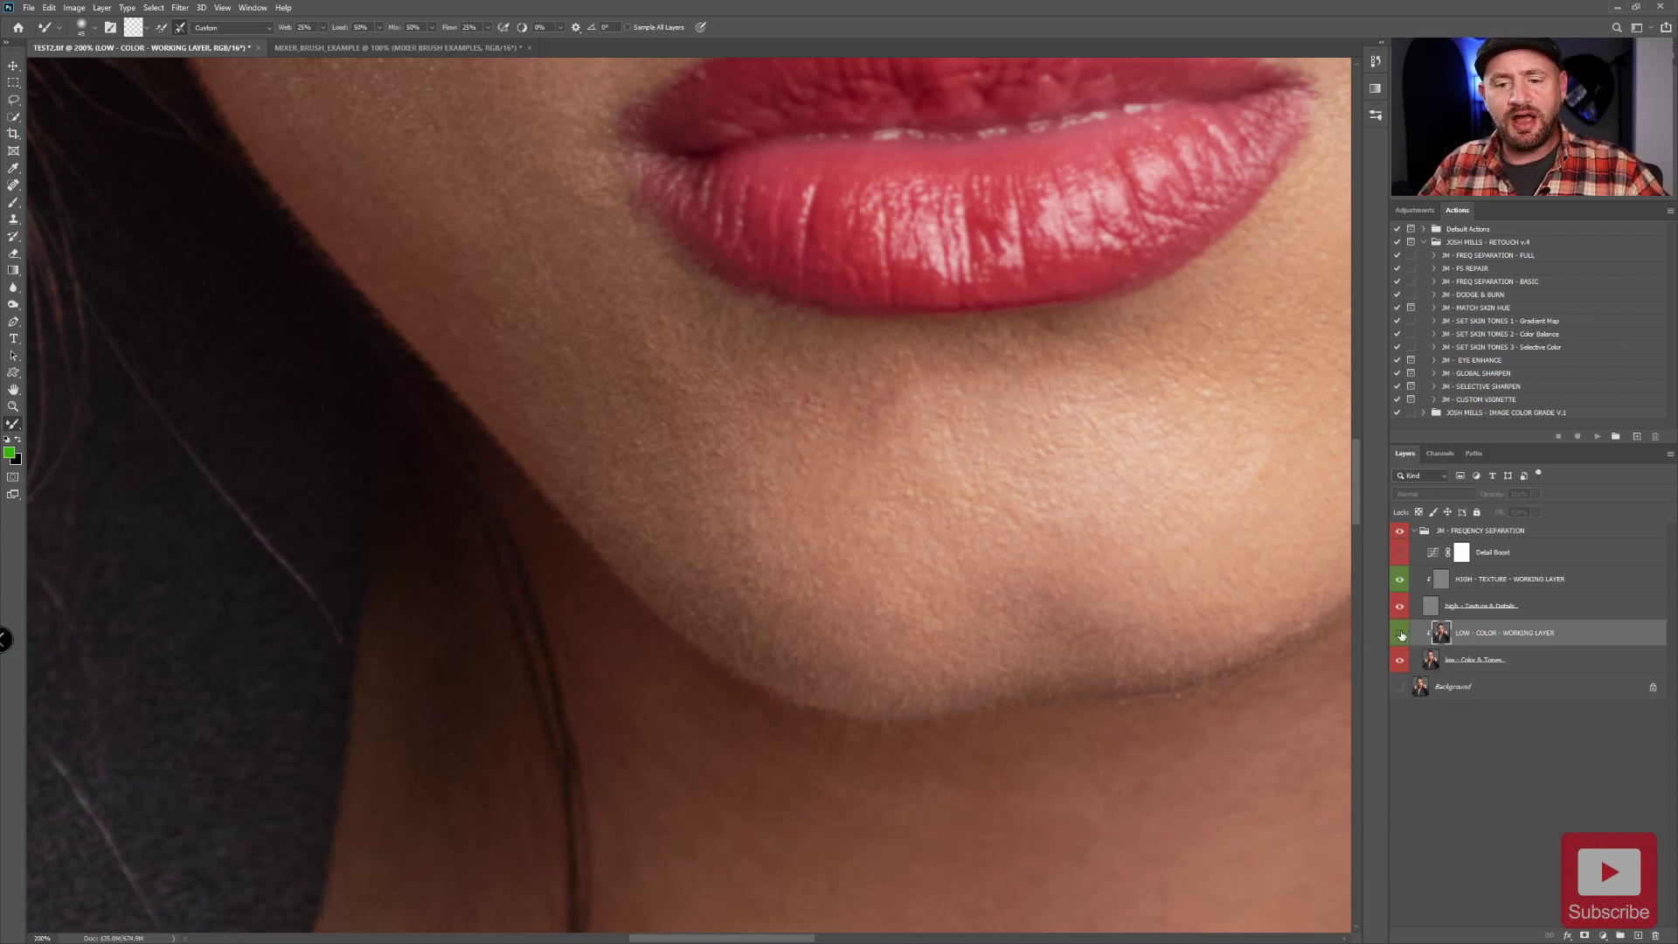
{"action": "left_click", "coordinate": [1399, 636]}
{"action": "left_click", "coordinate": [1398, 635]}
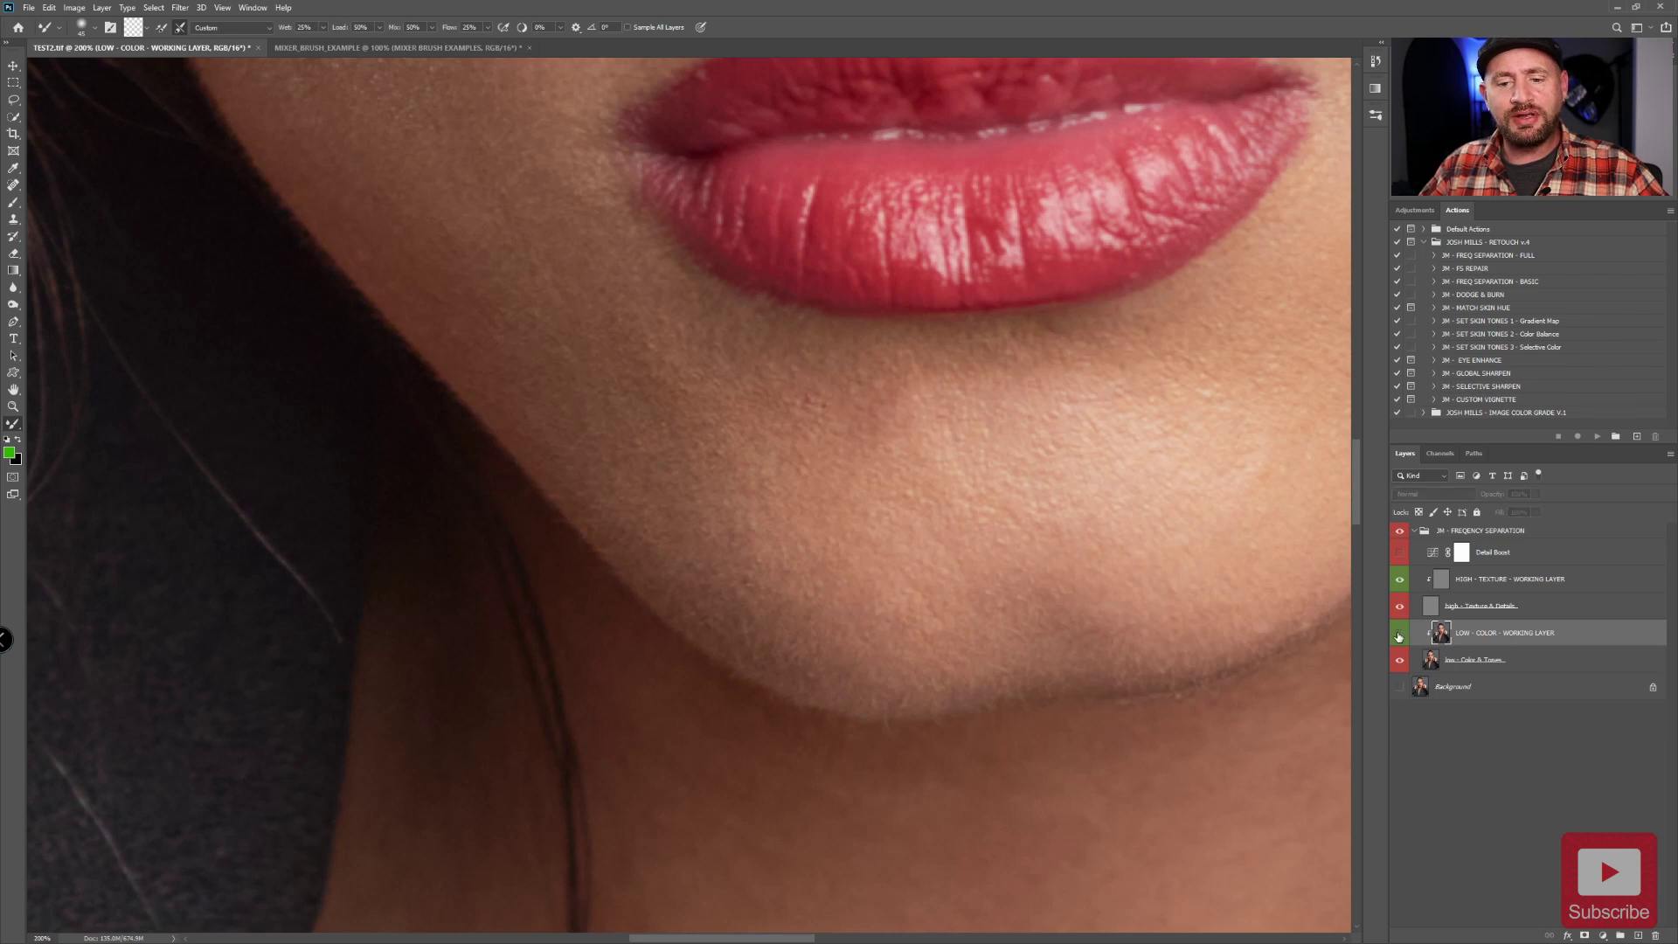
{"action": "left_click", "coordinate": [1398, 635]}
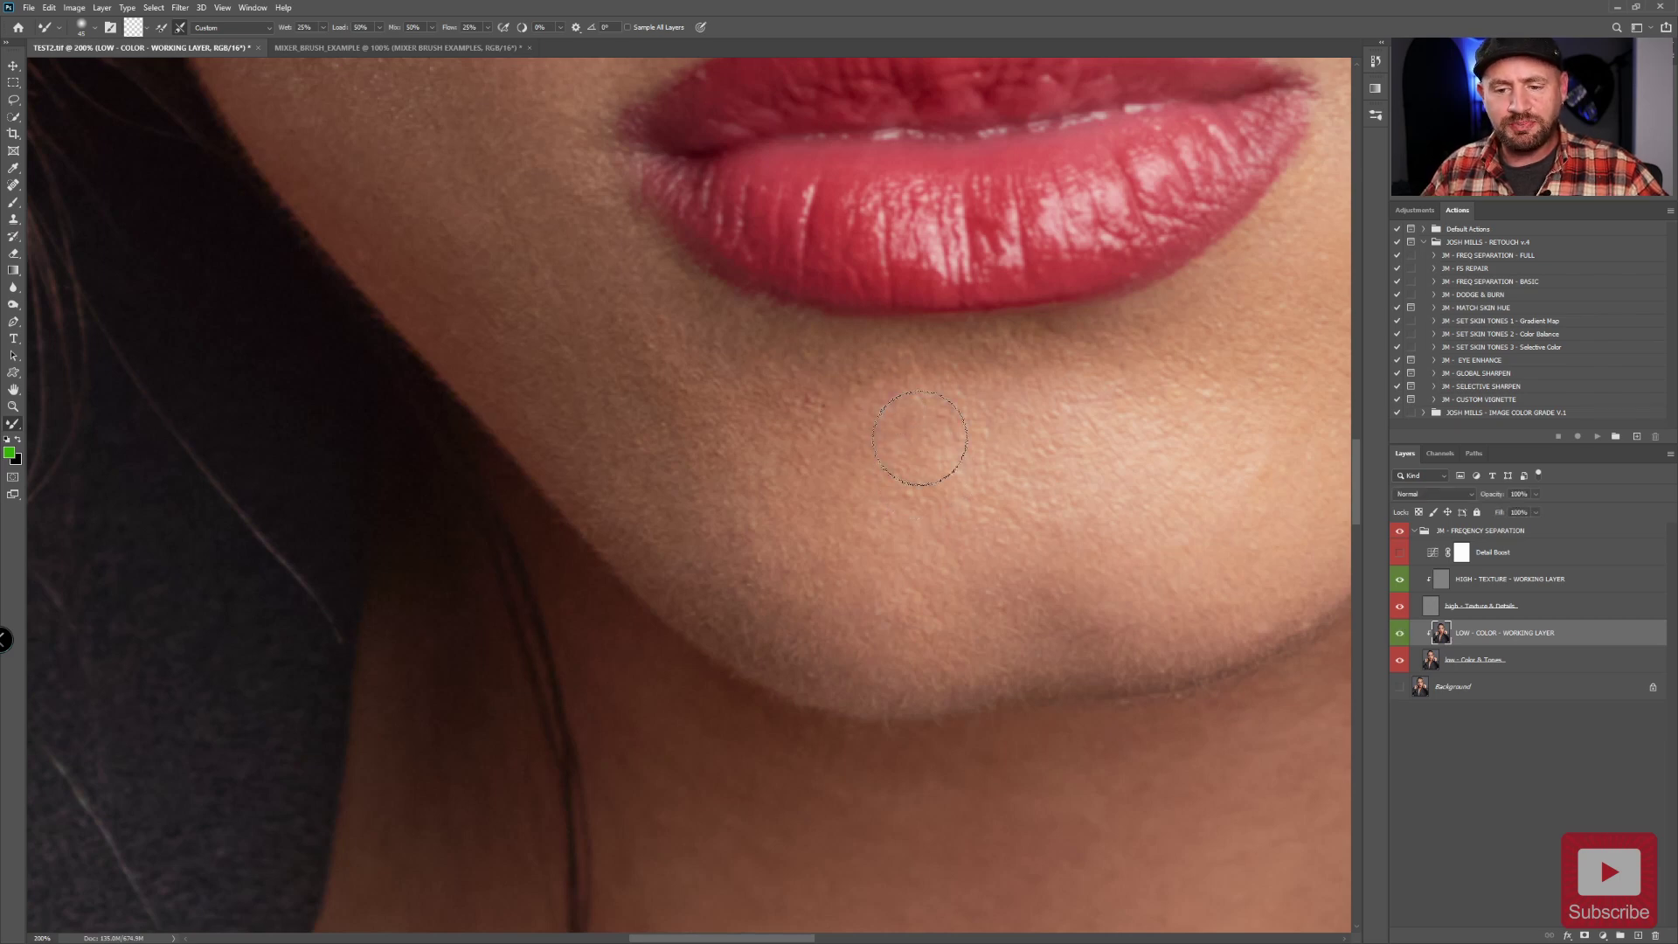
{"action": "left_click", "coordinate": [1399, 634]}
{"action": "left_click", "coordinate": [1399, 633]}
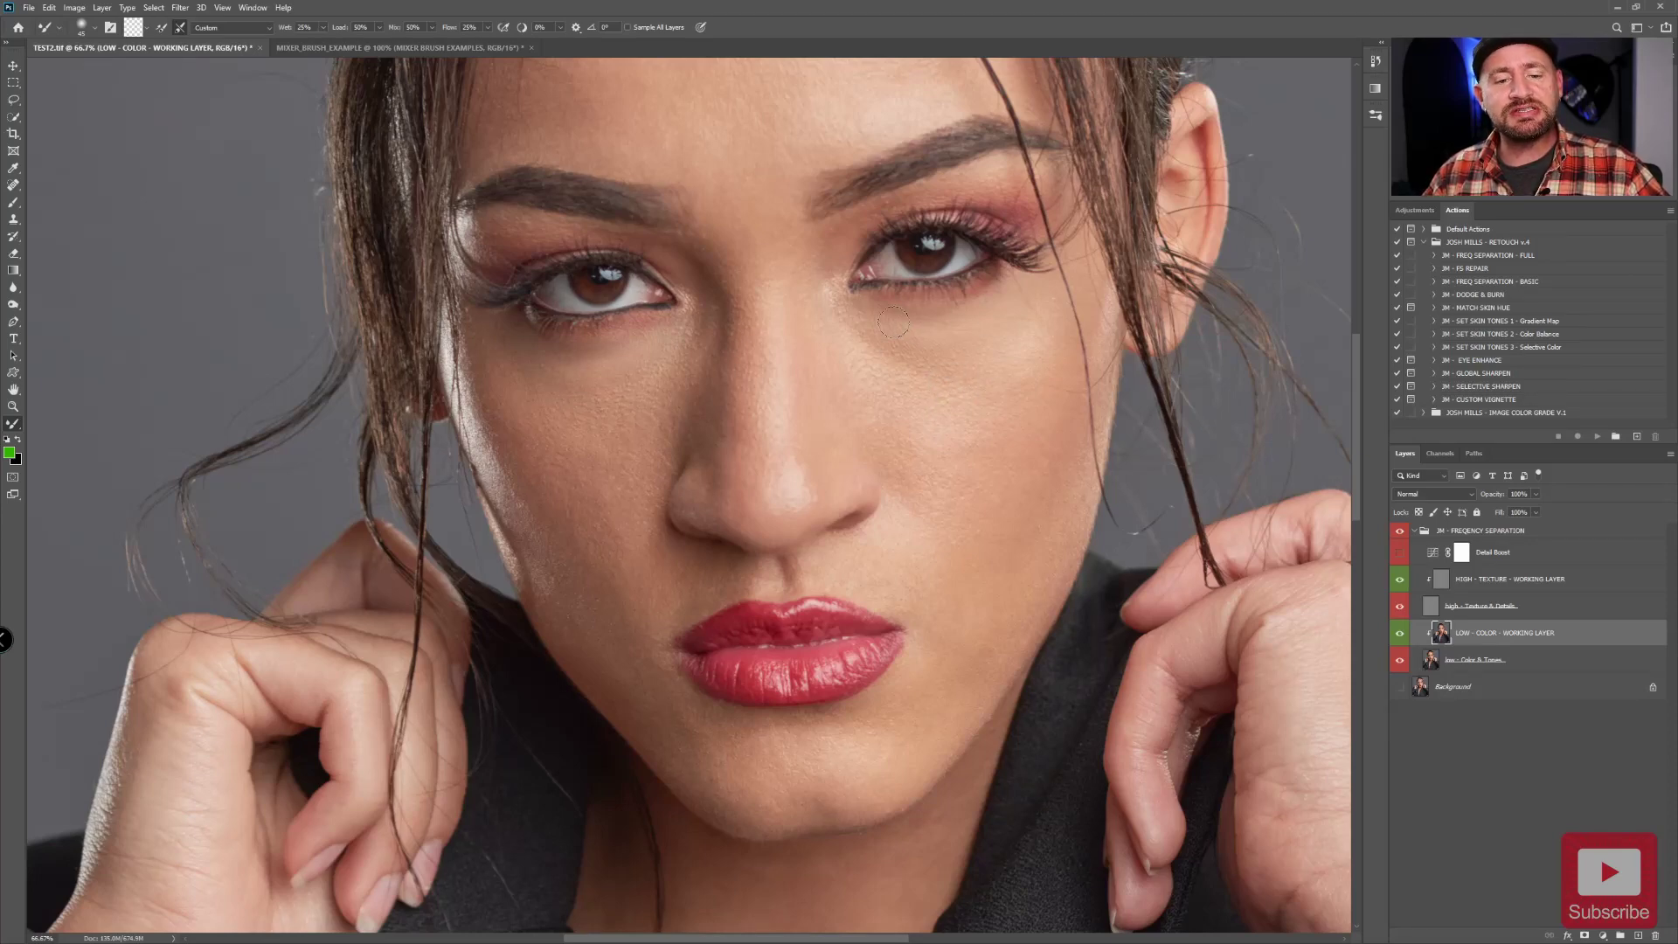
Smooth the tonal transitions under the eye and across the cheek on the image's right side with a larger Mixer Brush at 66.7% zoom.
{"action": "key", "text": "bracketright"}
{"action": "key", "text": "bracketright"}
{"action": "key", "text": "bracketright"}
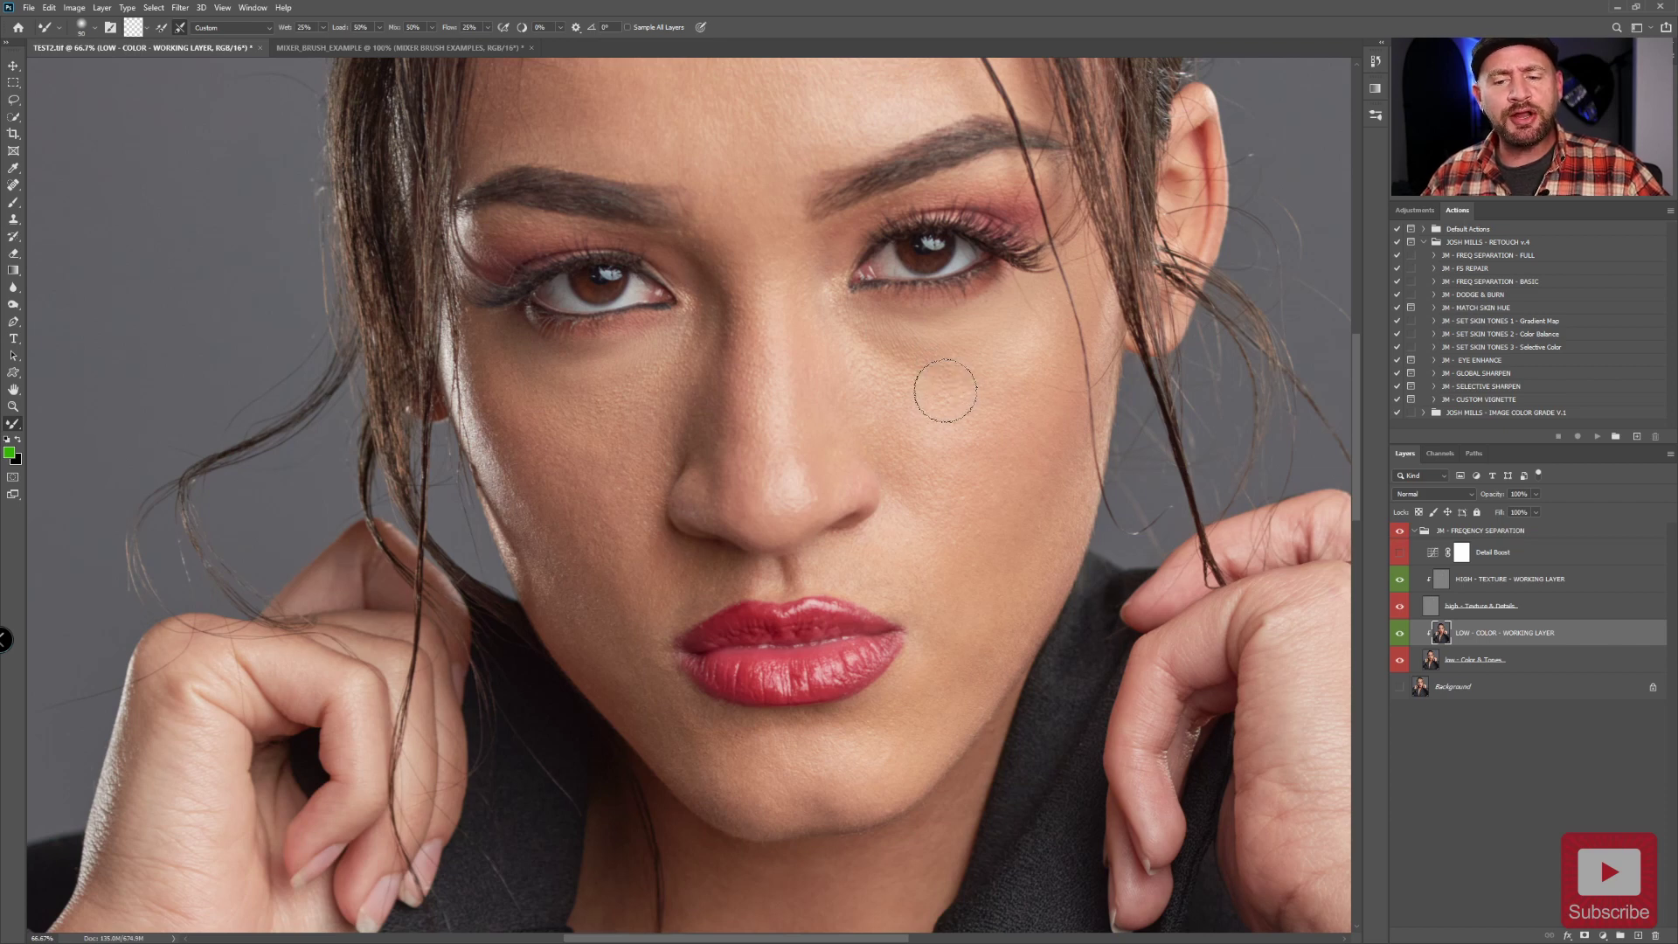
{"action": "key", "text": "bracketleft"}
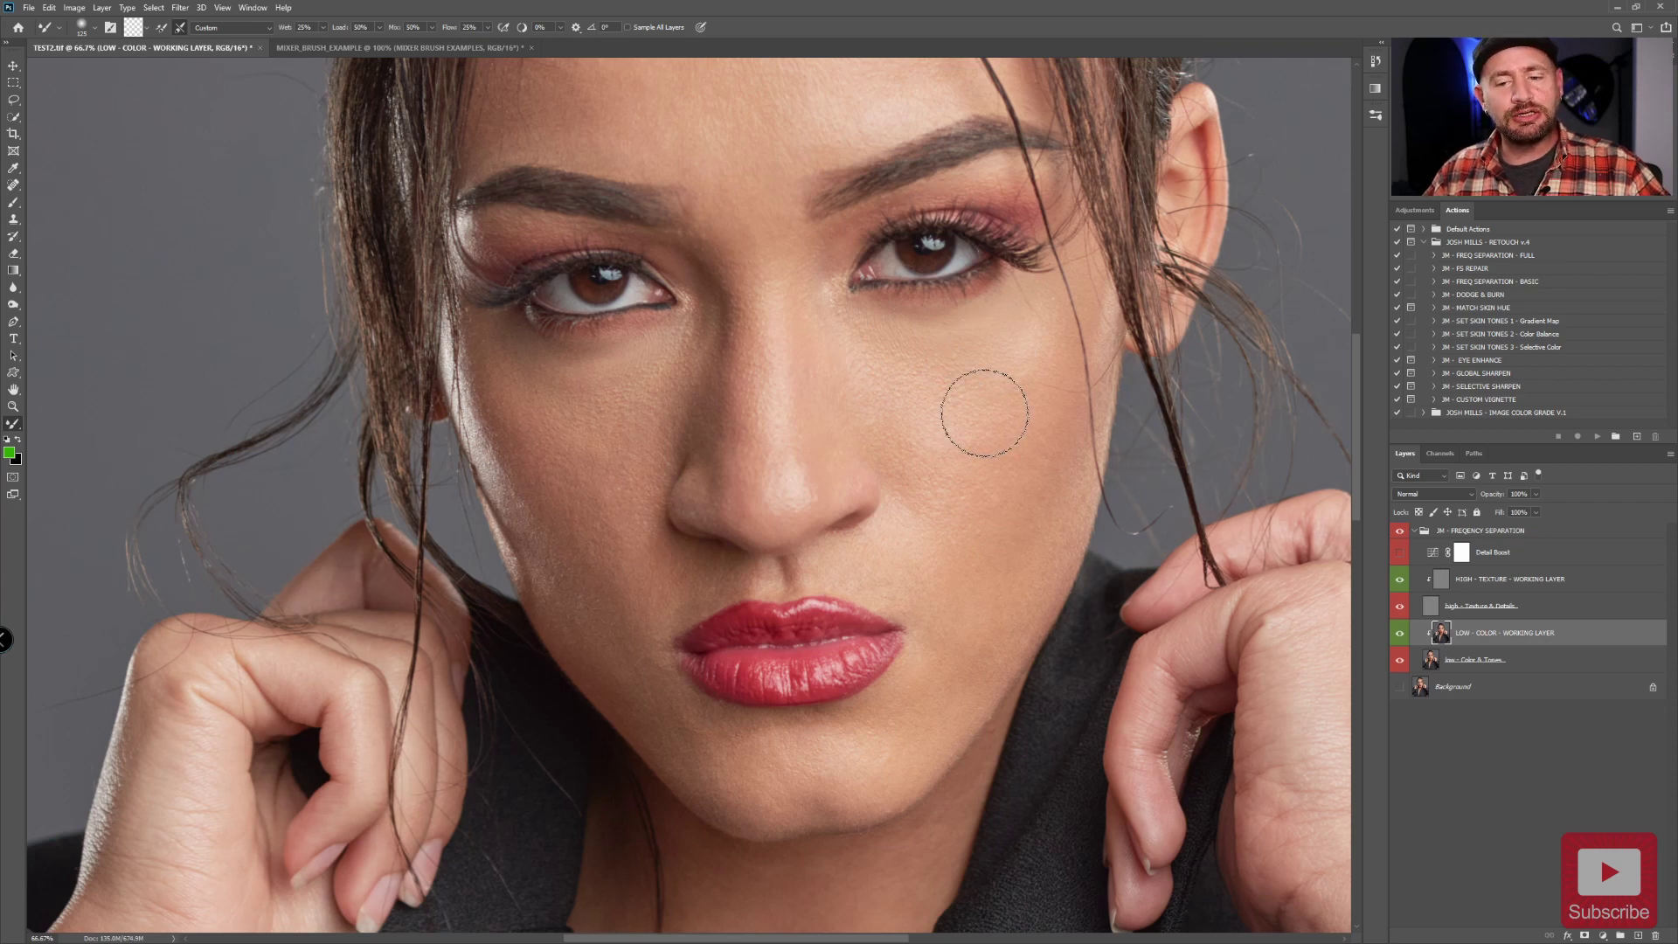
{"action": "key", "text": "bracketleft"}
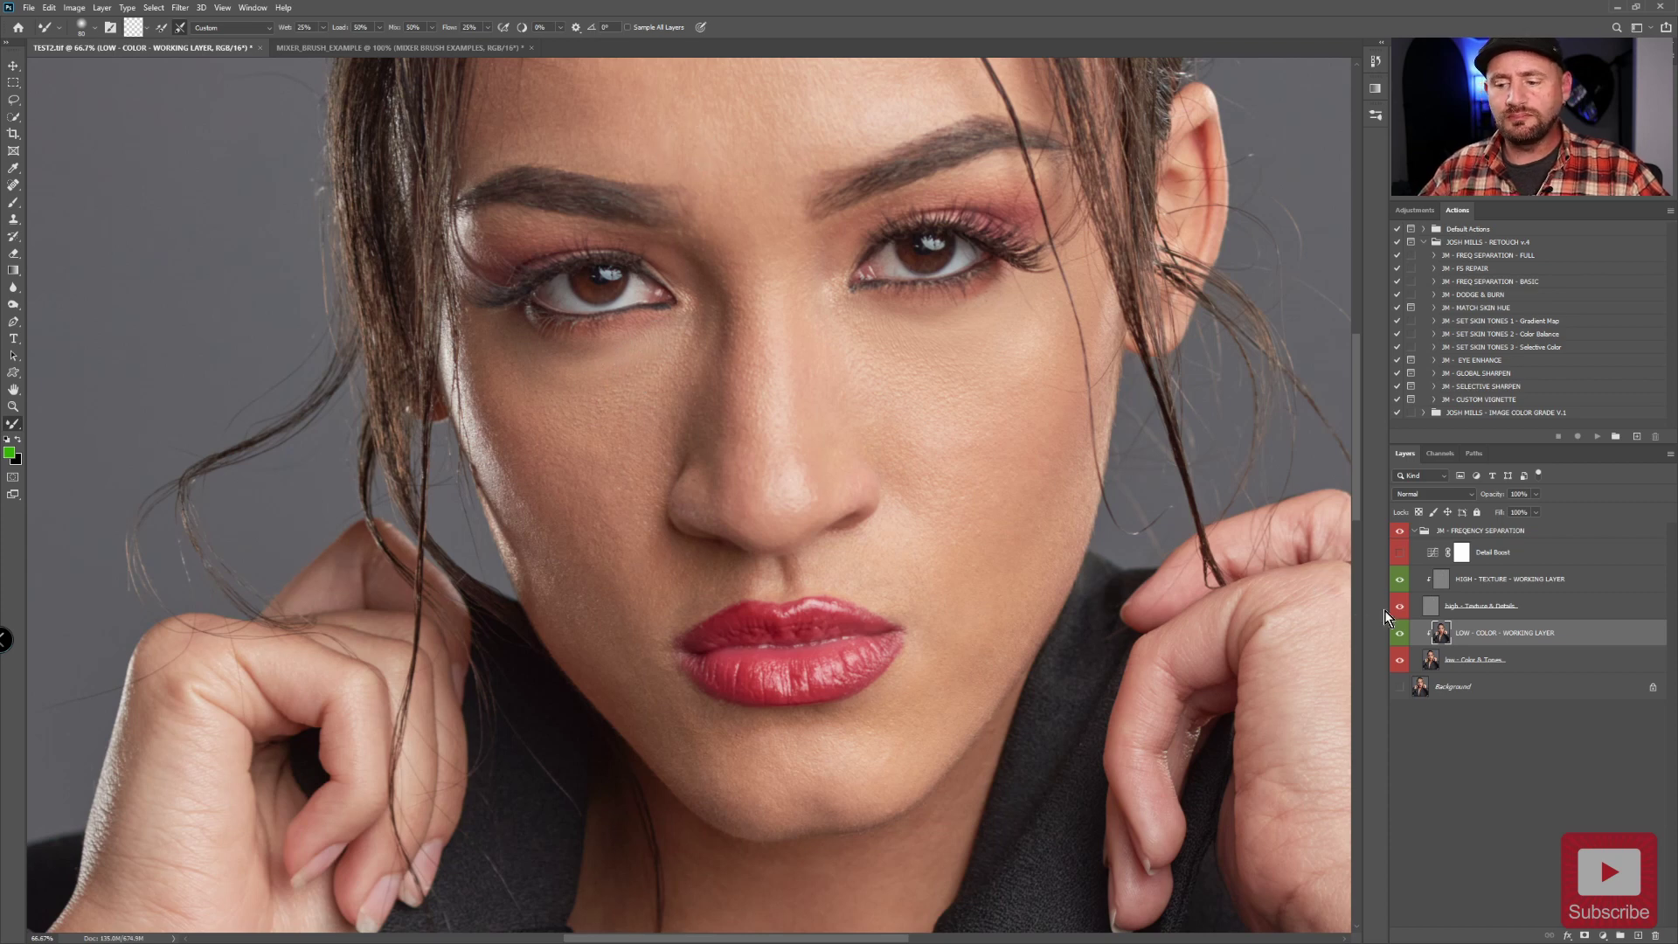
Compare the under-eye and cheek blending at 66.7% with LOW - COLOR - WORKING LAYER hidden and shown.
{"action": "left_click", "coordinate": [1399, 637]}
{"action": "left_click", "coordinate": [1398, 637]}
{"action": "left_click", "coordinate": [1396, 640]}
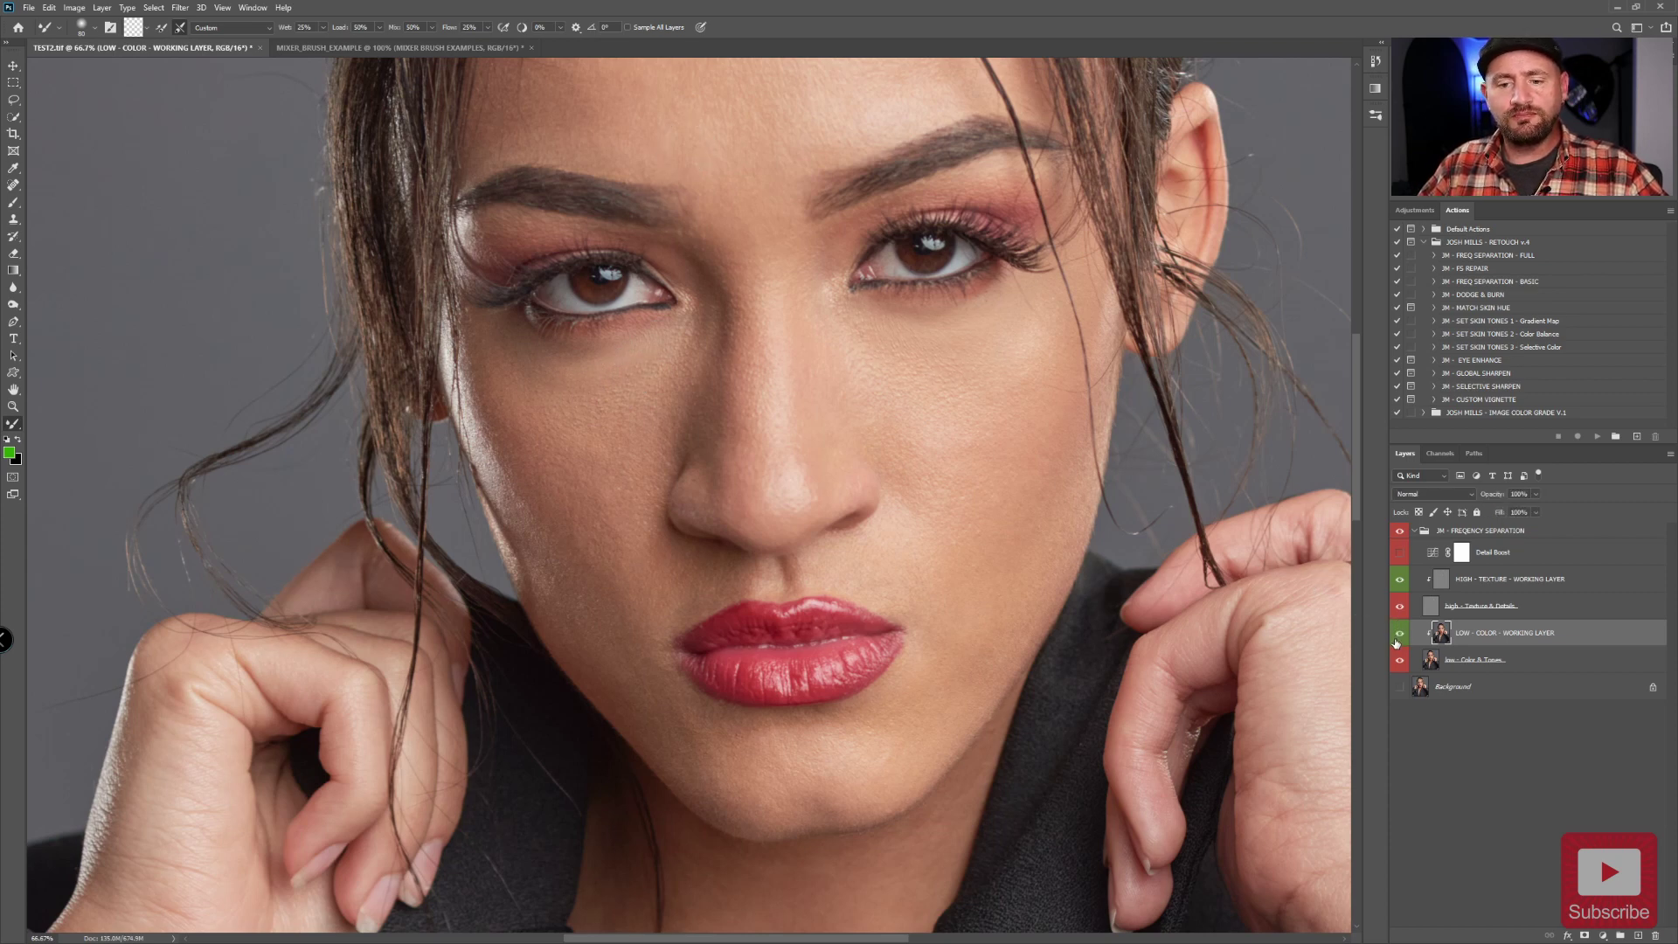
{"action": "left_click", "coordinate": [1398, 634]}
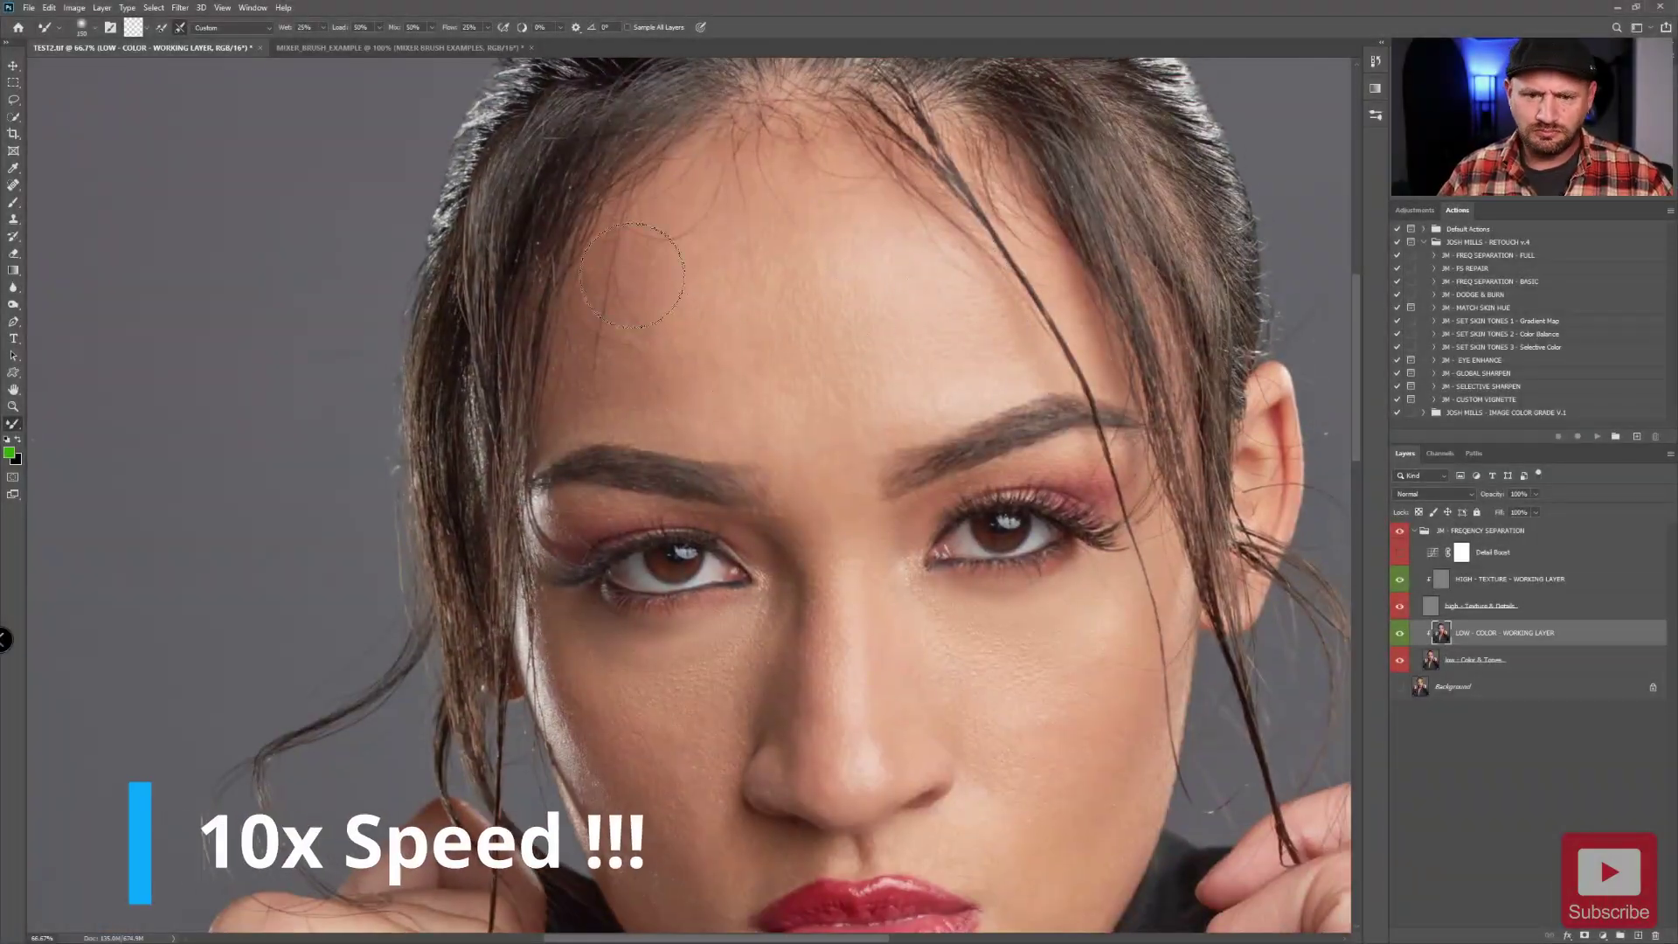
Blend the remaining skin tones across the forehead, nose, cheeks and chin on the low-frequency color layer with the Mixer Brush.
{"action": "scroll", "coordinate": [631, 276], "scroll_direction": "up", "scroll_amount": 3}
{"action": "scroll", "coordinate": [693, 326], "scroll_direction": "up", "scroll_amount": 2}
{"action": "scroll", "coordinate": [771, 309], "scroll_direction": "down", "scroll_amount": 8}
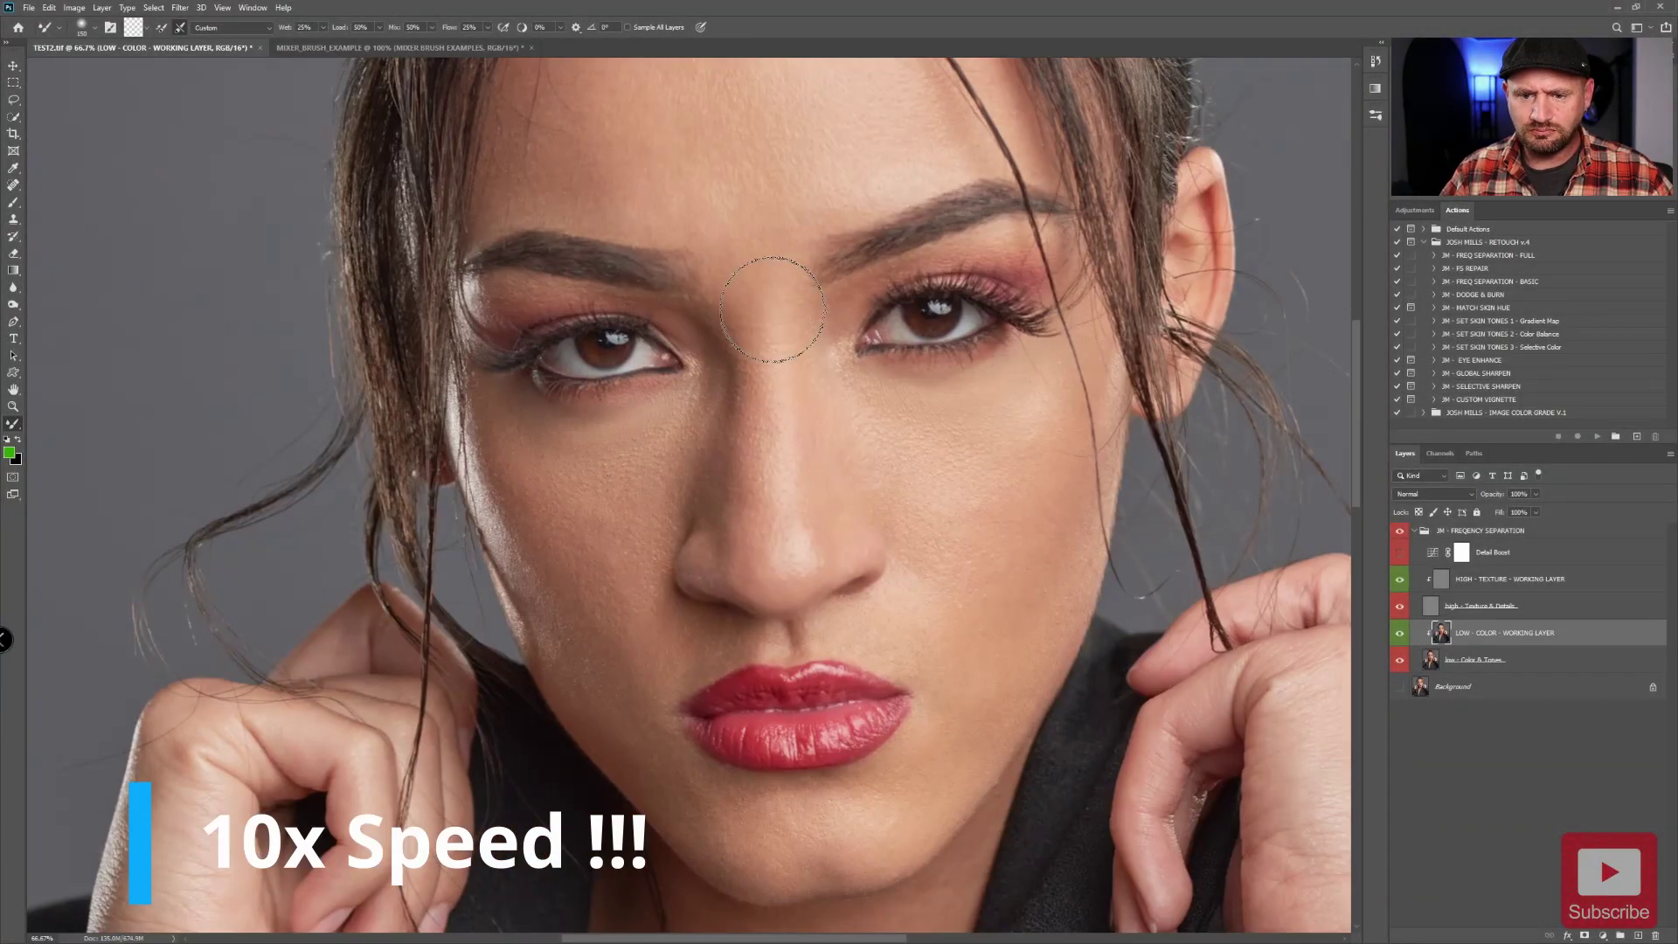
{"action": "scroll", "coordinate": [771, 308], "scroll_direction": "down", "scroll_amount": 4}
{"action": "scroll", "coordinate": [739, 227], "scroll_direction": "down", "scroll_amount": 1}
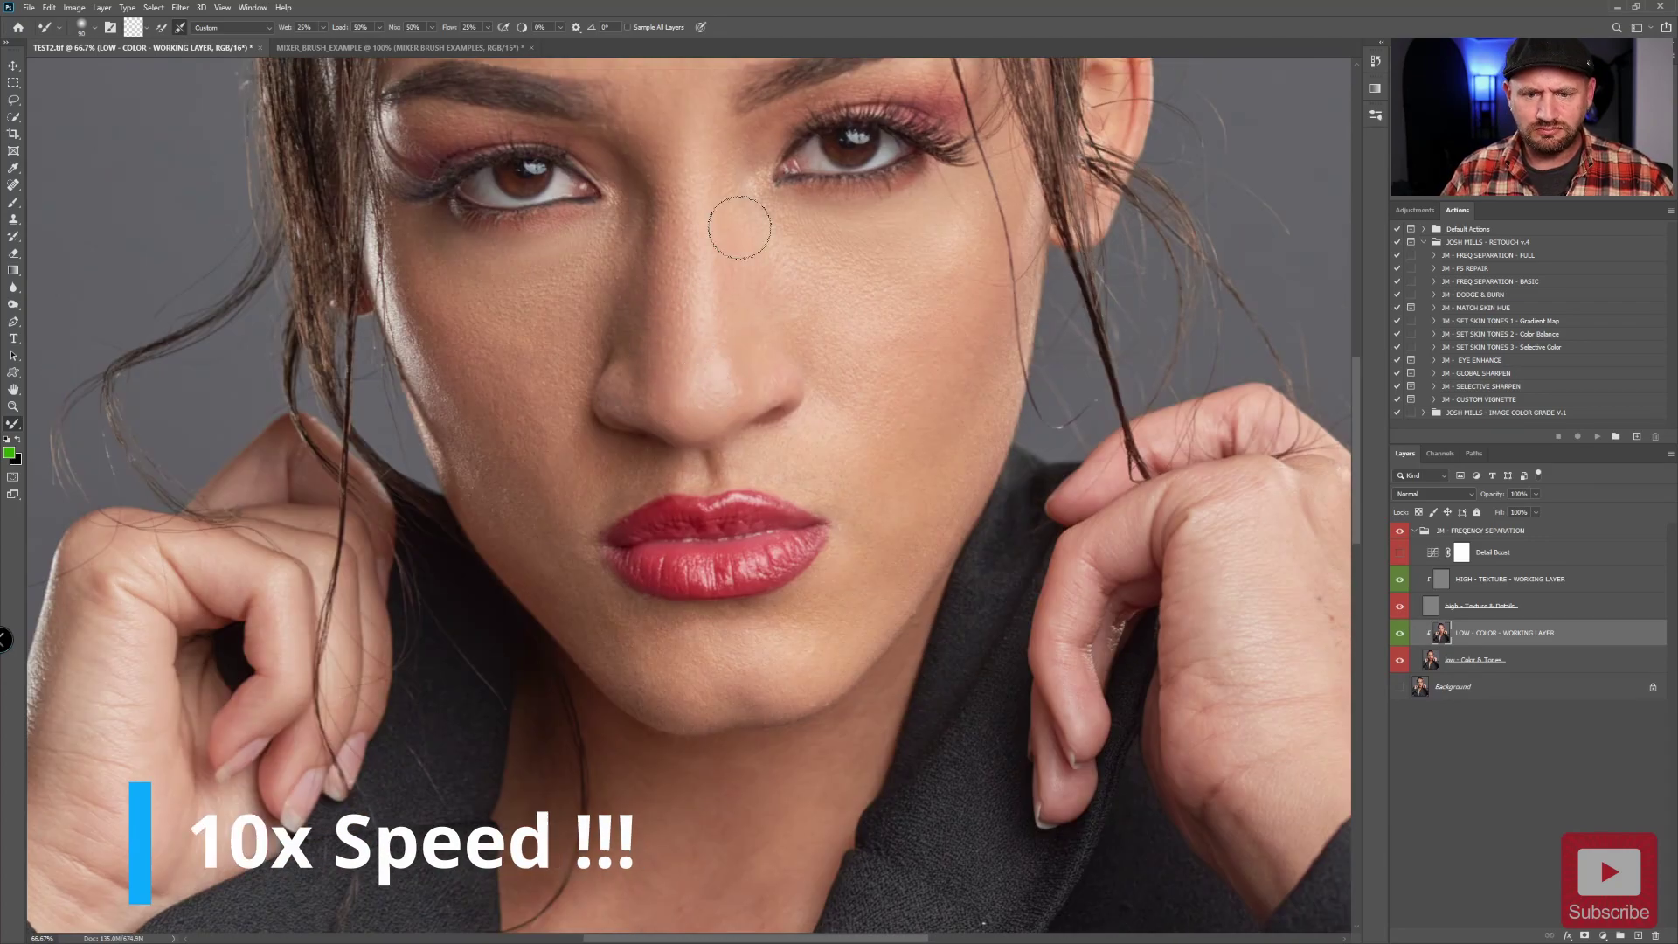
{"action": "scroll", "coordinate": [831, 498], "scroll_direction": "down", "scroll_amount": 2}
{"action": "scroll", "coordinate": [844, 452], "scroll_direction": "down", "scroll_amount": 3}
{"action": "scroll", "coordinate": [843, 452], "scroll_direction": "left", "scroll_amount": 2}
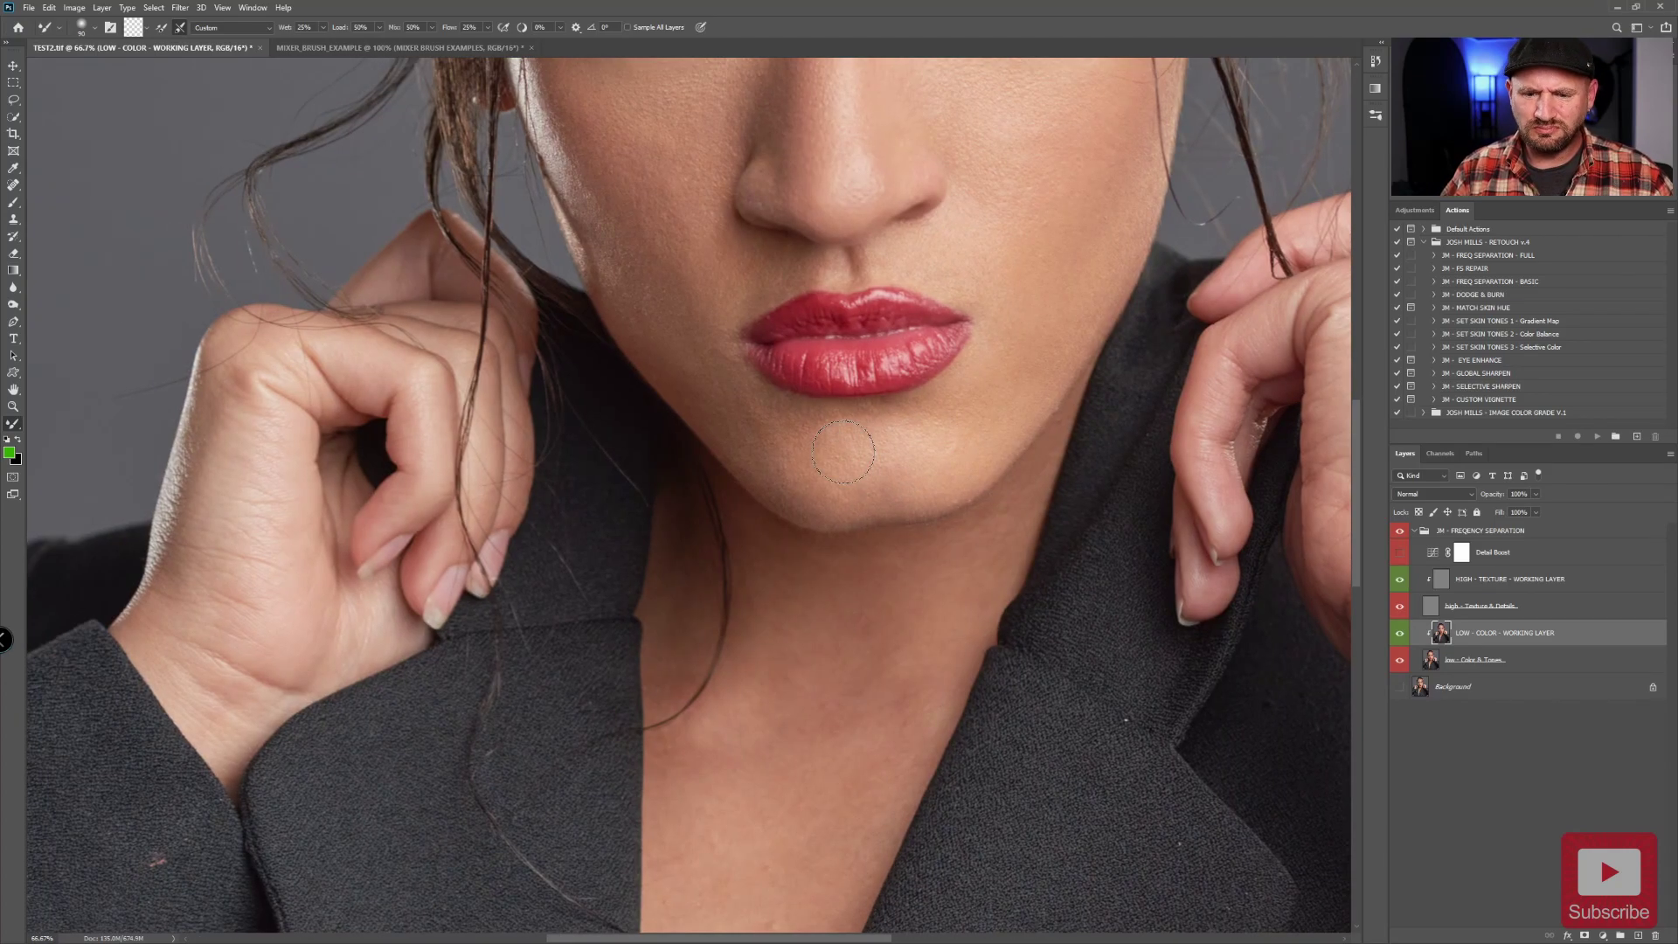
{"action": "scroll", "coordinate": [843, 452], "scroll_direction": "up", "scroll_amount": 6}
{"action": "scroll", "coordinate": [844, 452], "scroll_direction": "left", "scroll_amount": 3}
{"action": "scroll", "coordinate": [821, 550], "scroll_direction": "down", "scroll_amount": 1}
{"action": "scroll", "coordinate": [821, 550], "scroll_direction": "left", "scroll_amount": 1}
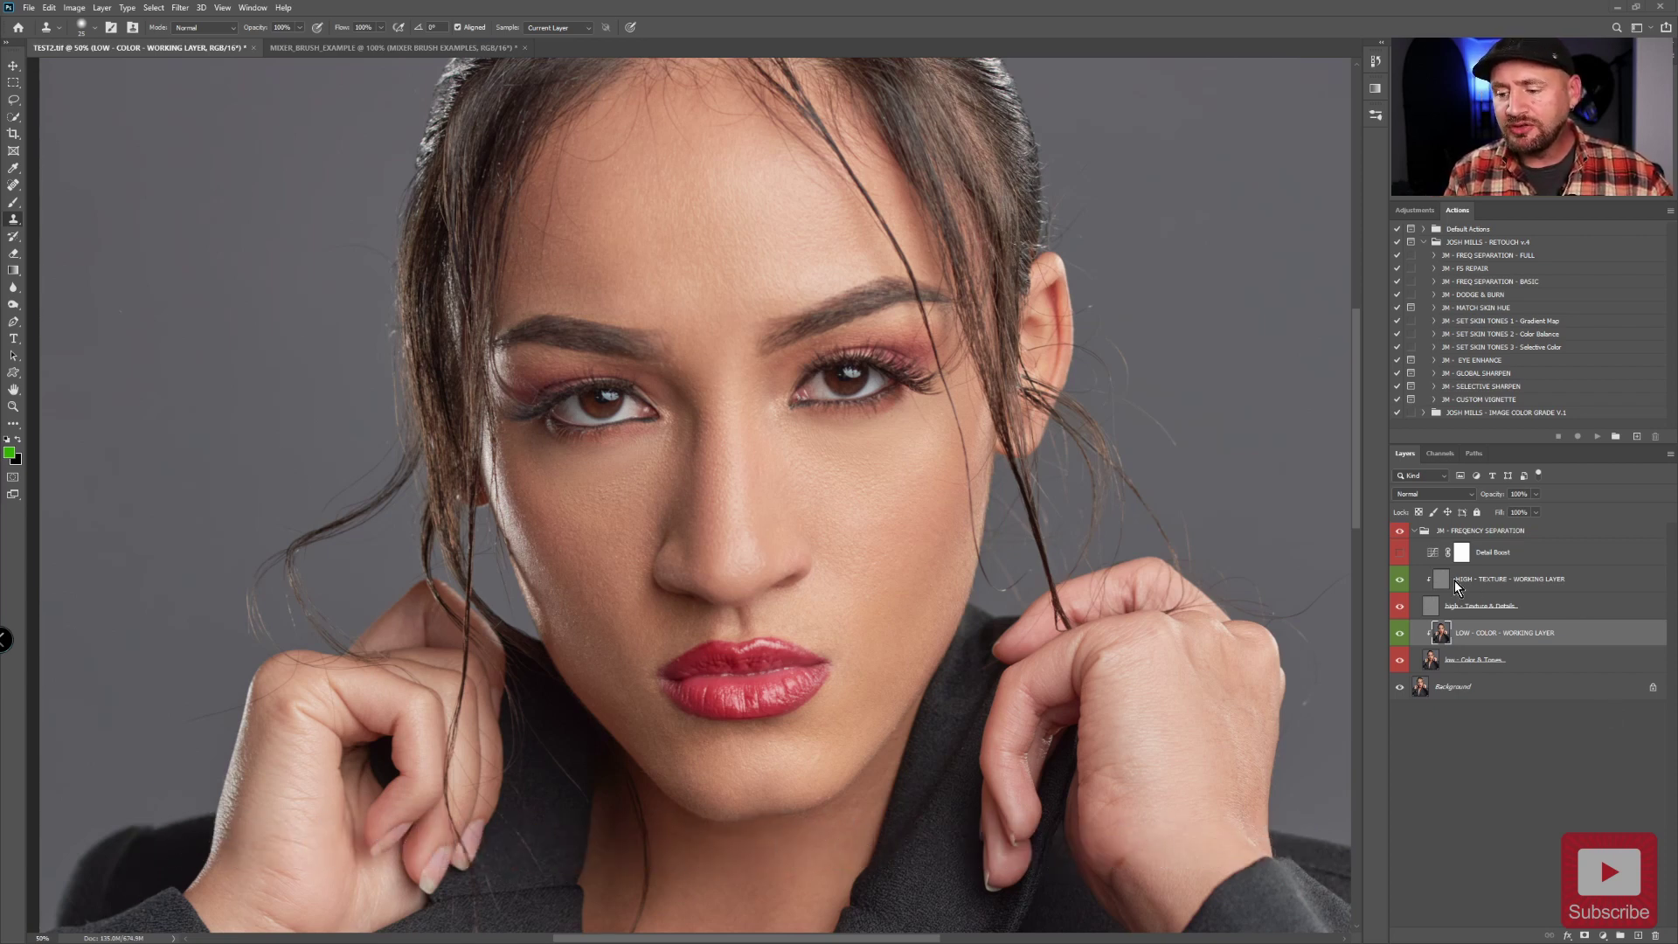
Compare the whole face at 50% with LOW - COLOR - WORKING LAYER hidden and shown.
{"action": "left_click", "coordinate": [1400, 633]}
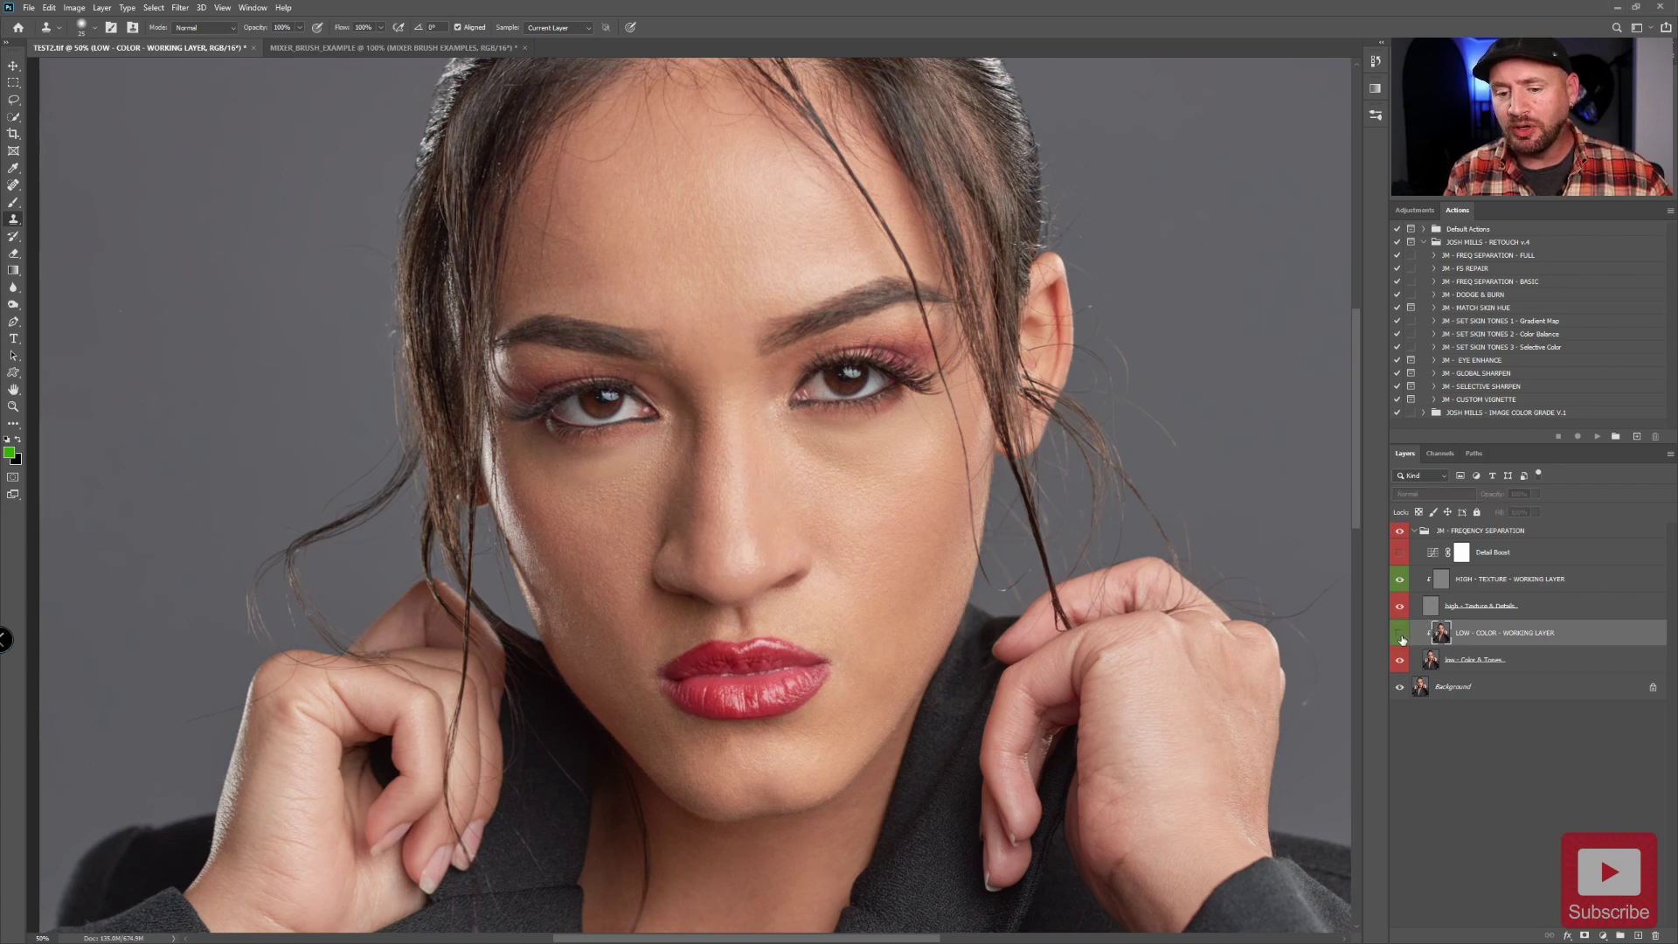
{"action": "left_click", "coordinate": [1400, 636]}
{"action": "left_click", "coordinate": [1401, 637]}
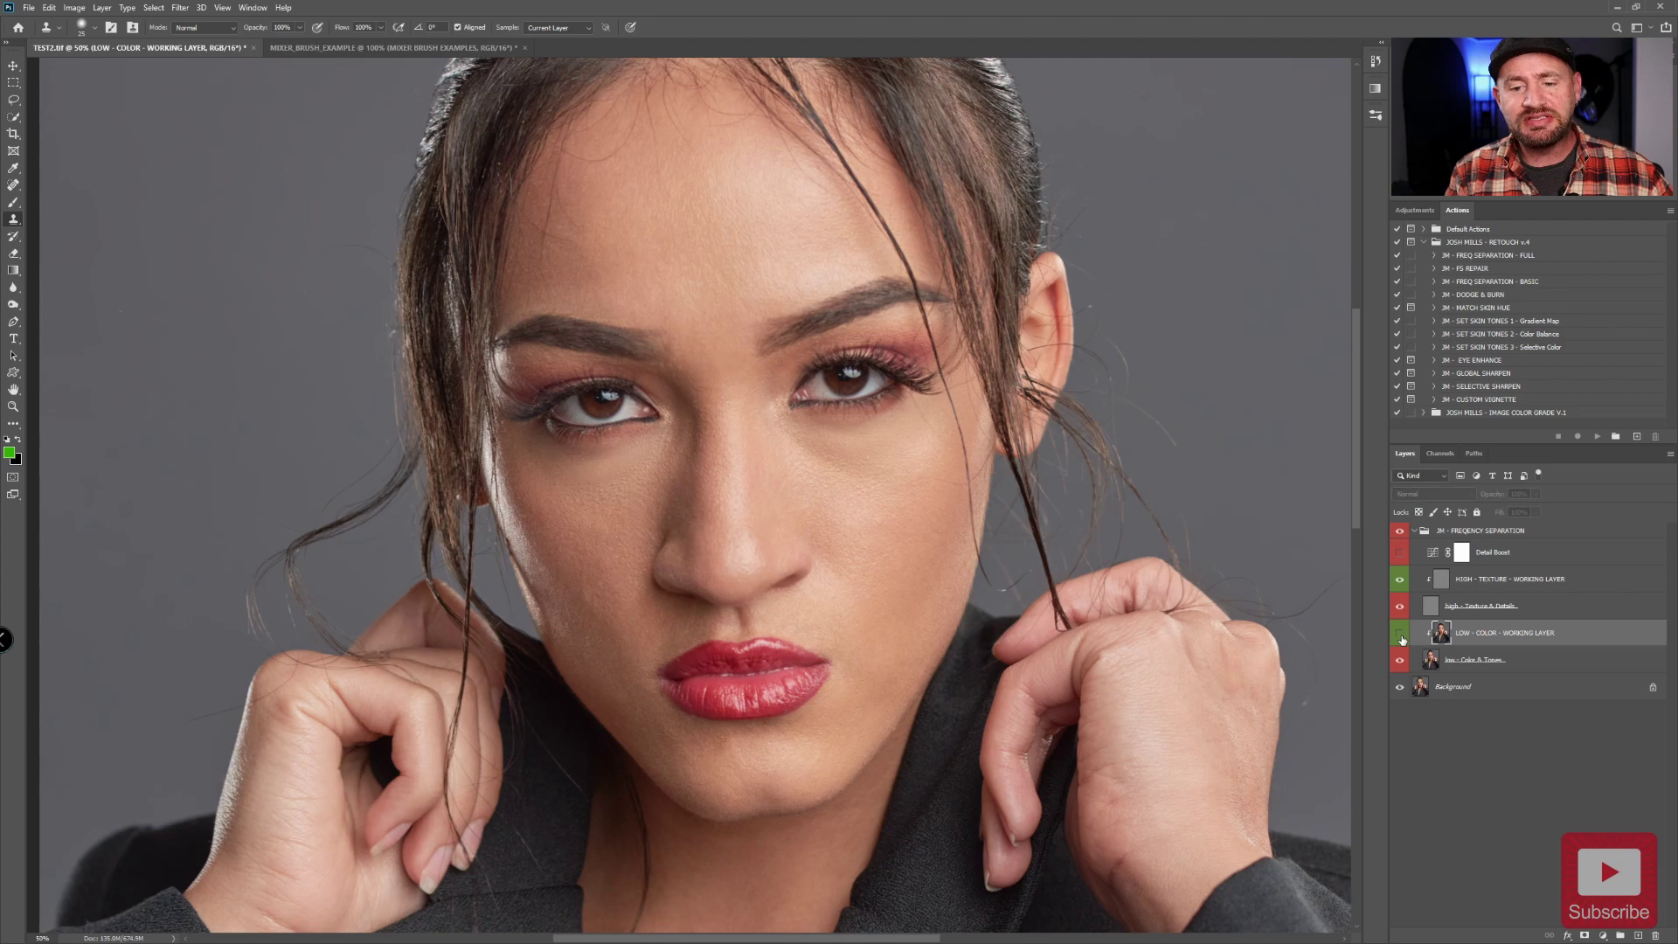
{"action": "left_click", "coordinate": [1401, 637]}
{"action": "left_click", "coordinate": [1401, 637]}
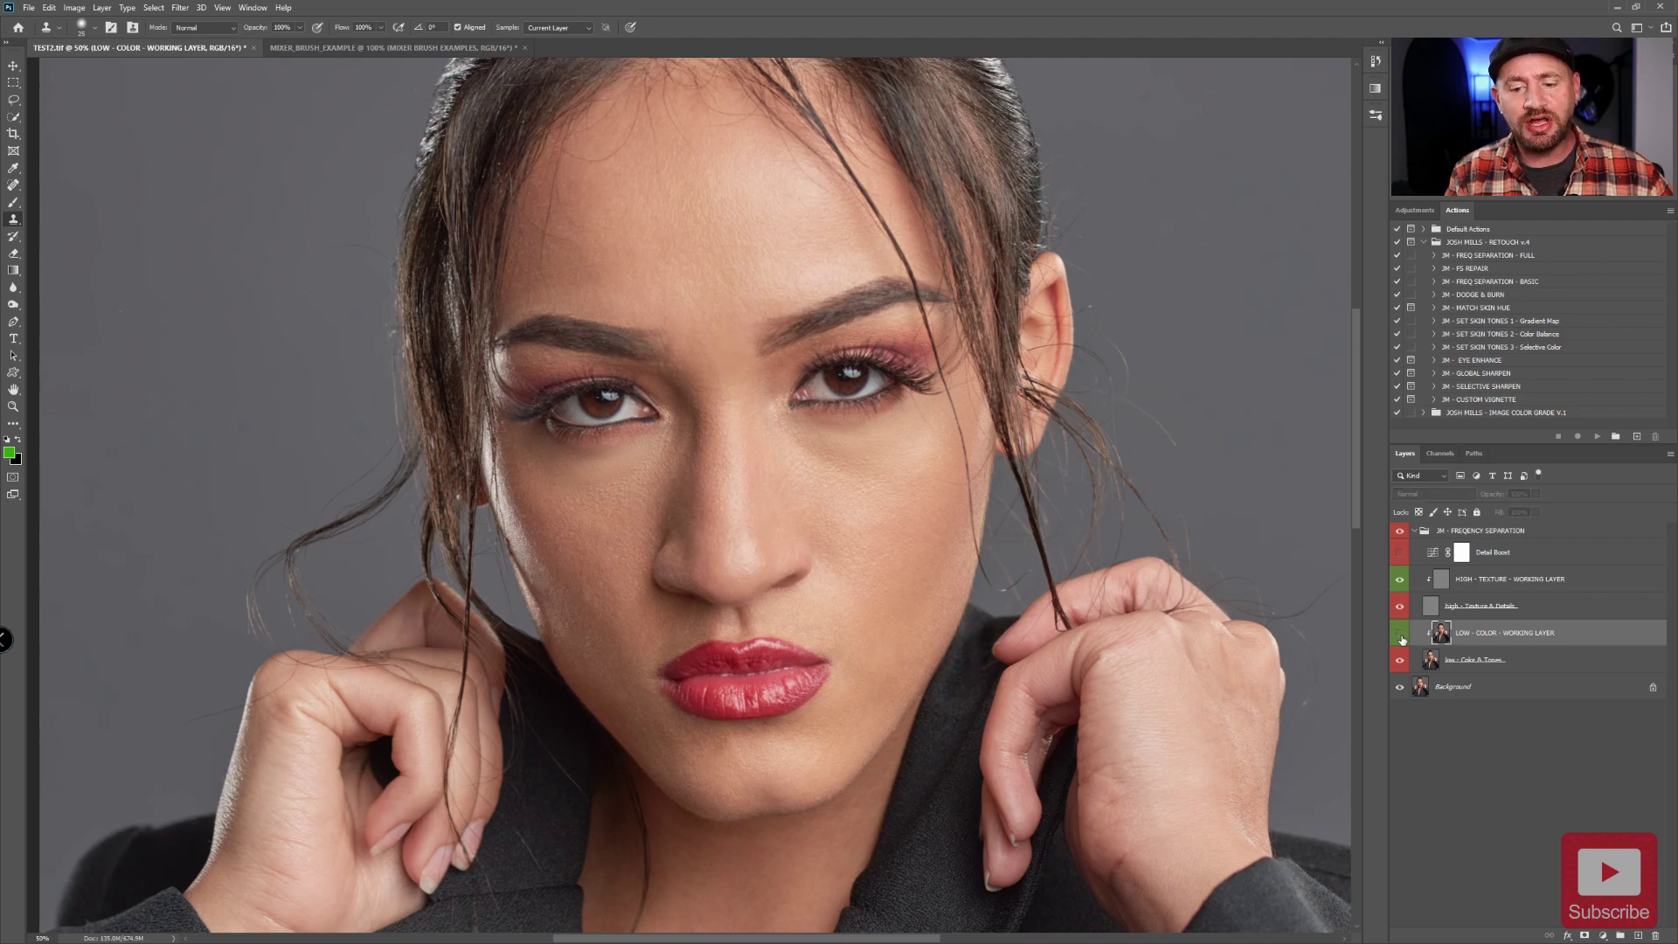
{"action": "left_click", "coordinate": [1401, 637]}
{"action": "left_click", "coordinate": [1400, 637]}
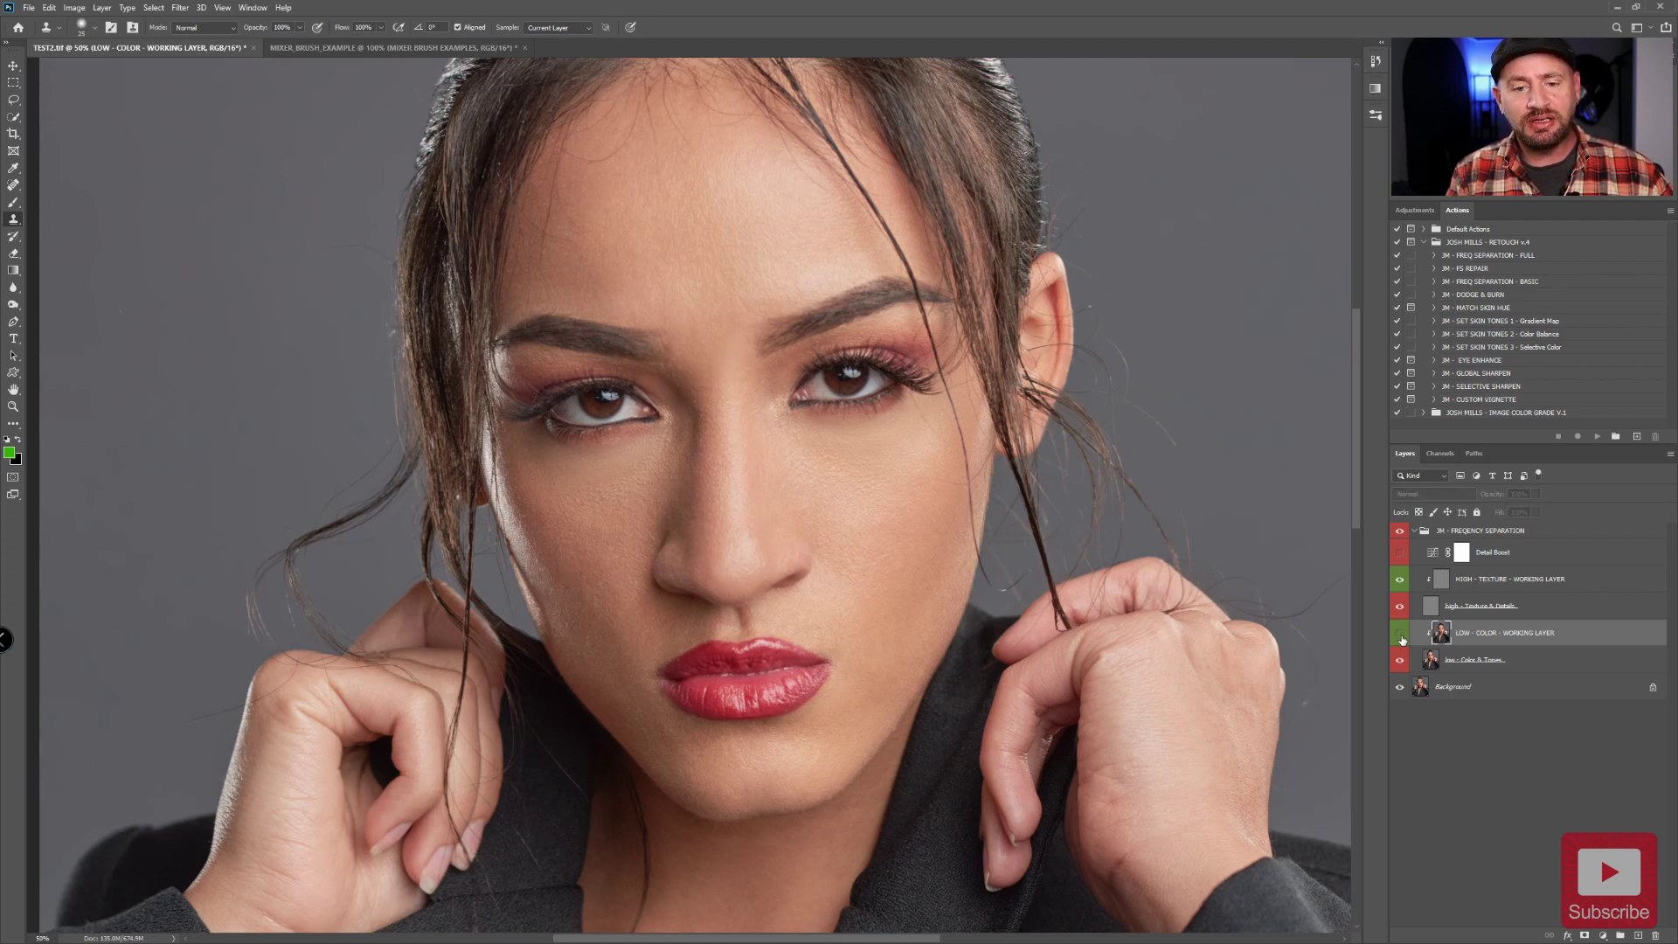
{"action": "left_click", "coordinate": [1401, 637]}
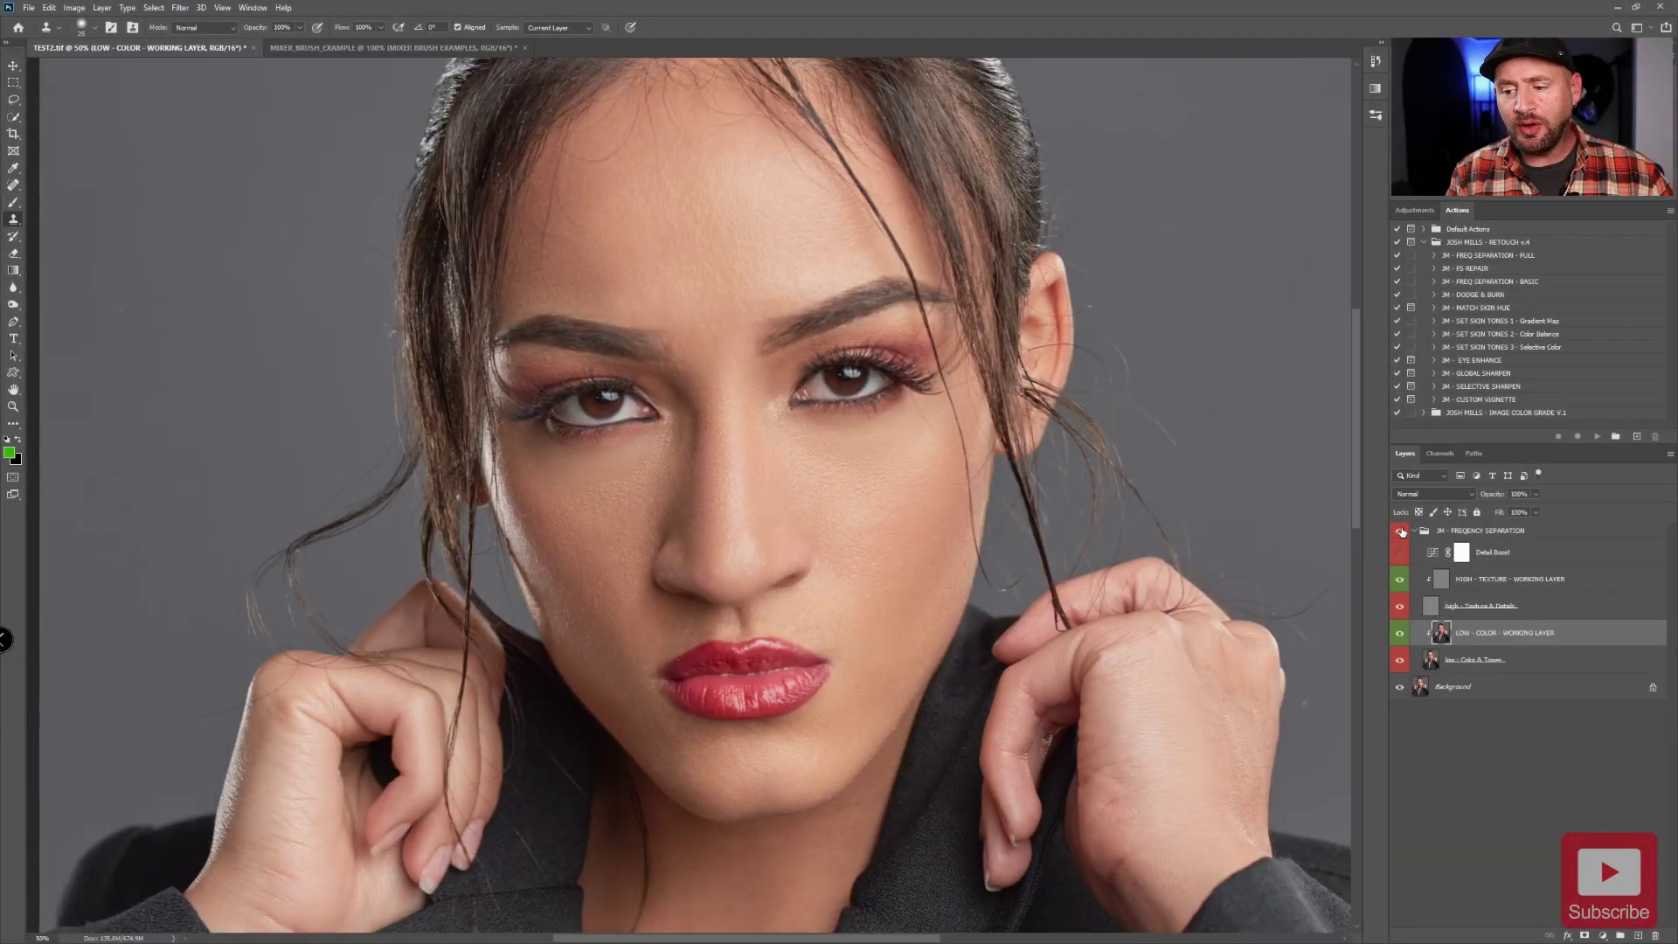
Collapse the JM - FREQENCY SEPARATION group and compare the full retouch with the group hidden and shown.
{"action": "left_click", "coordinate": [1415, 532]}
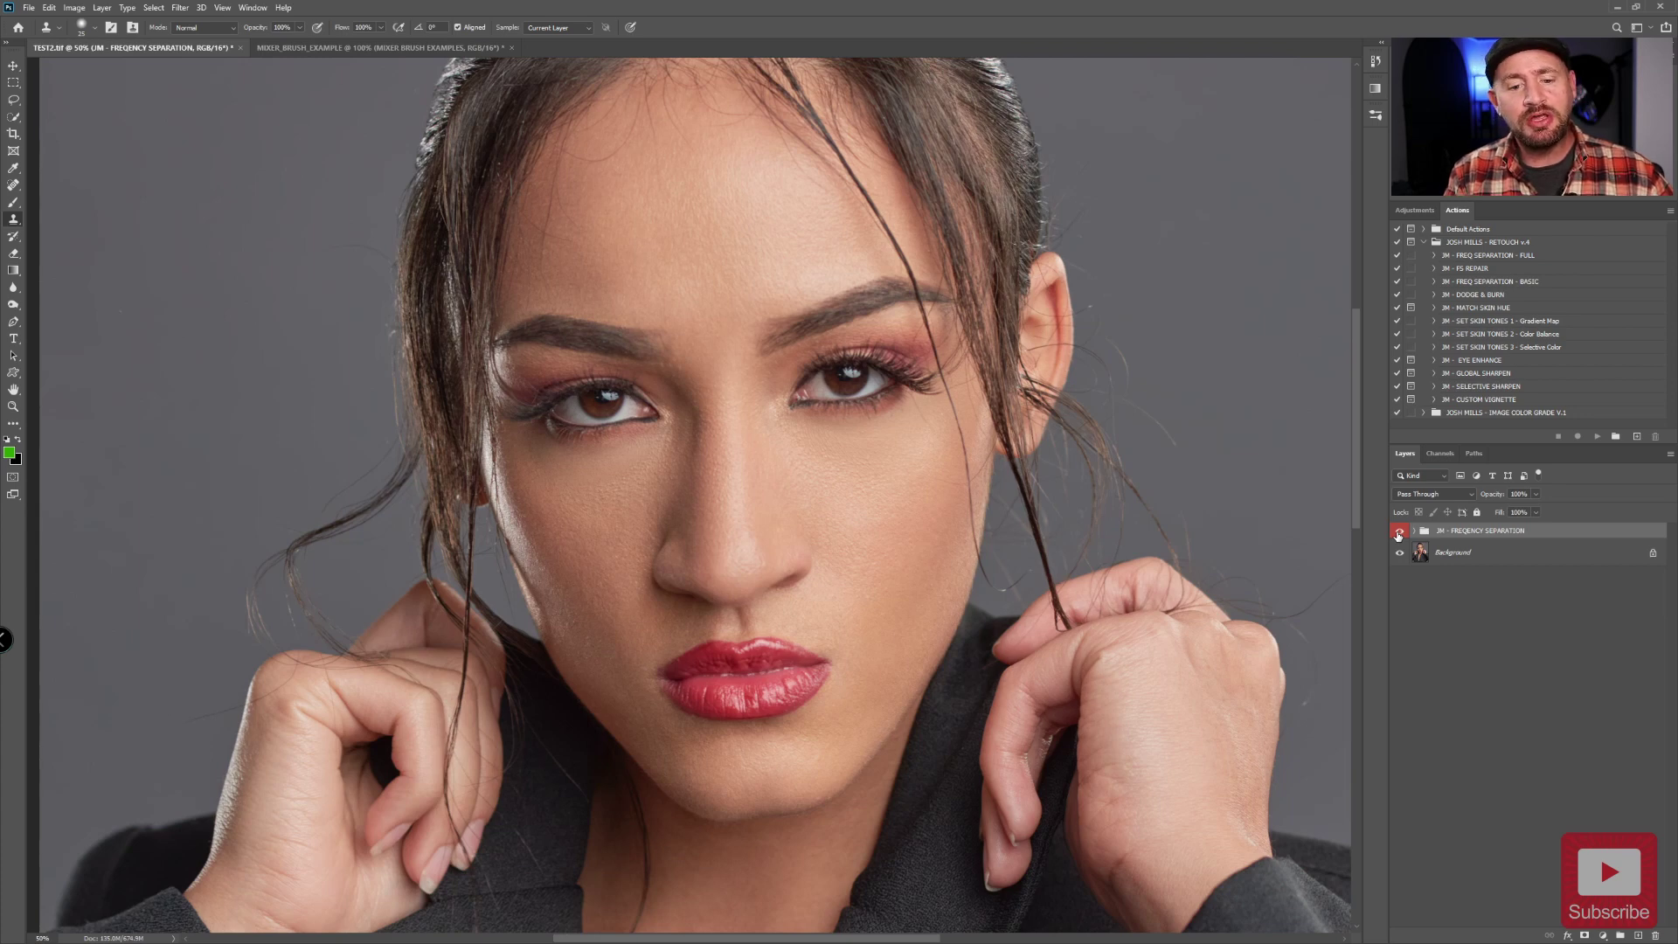
{"action": "left_click", "coordinate": [1399, 533]}
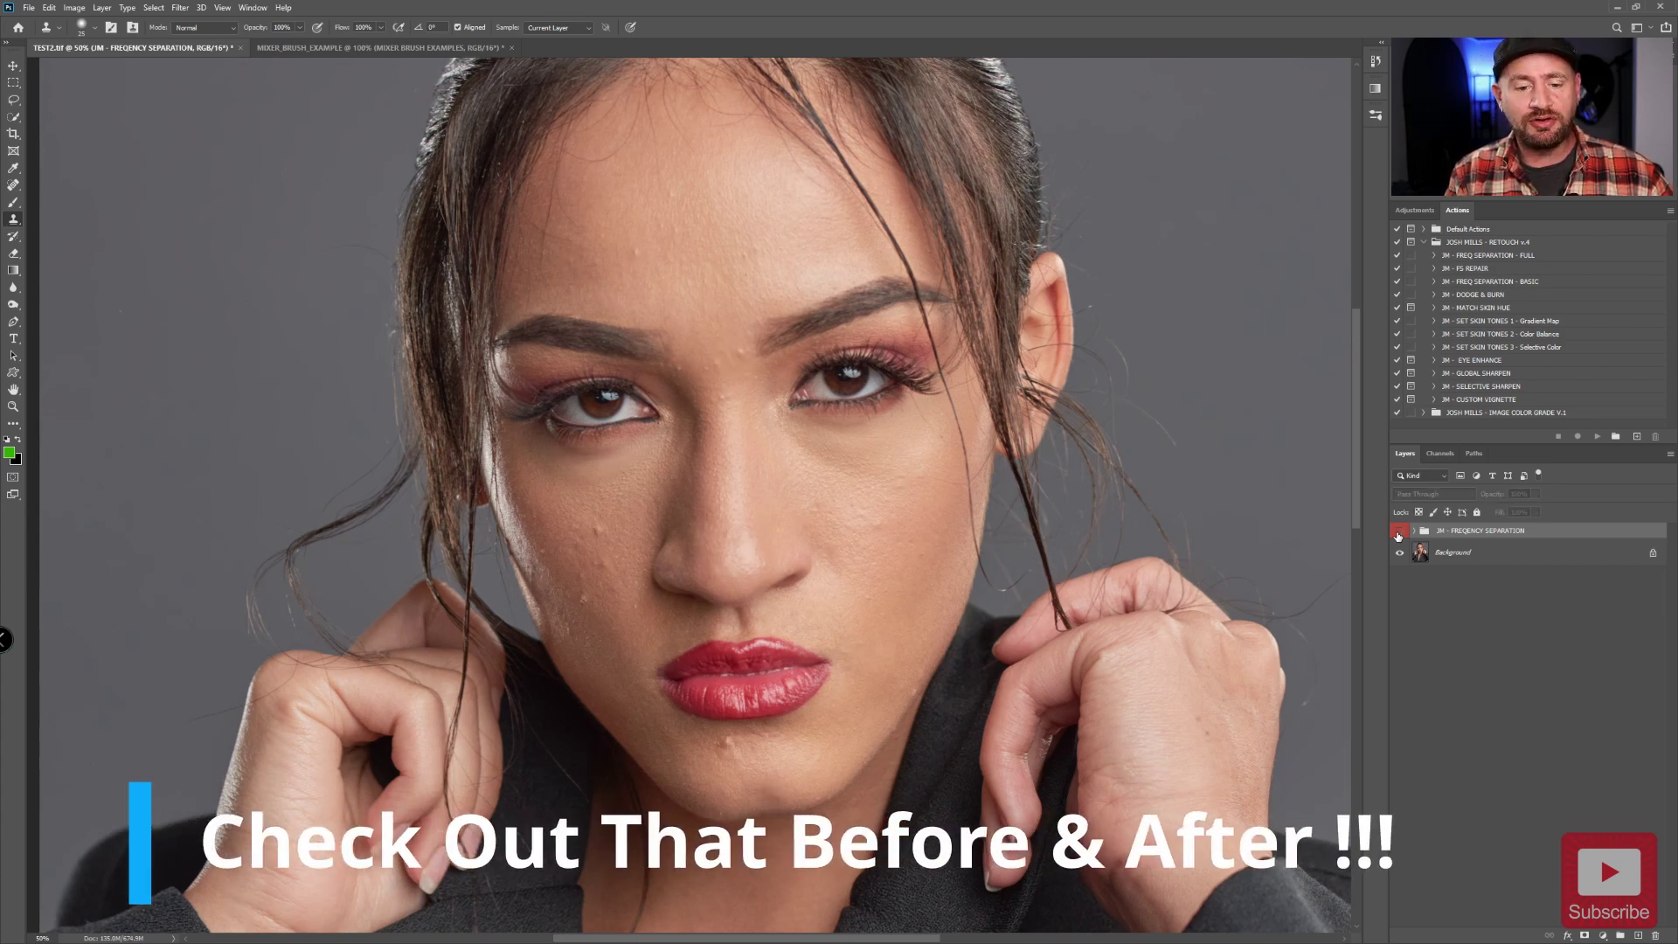
{"action": "left_click", "coordinate": [1398, 533]}
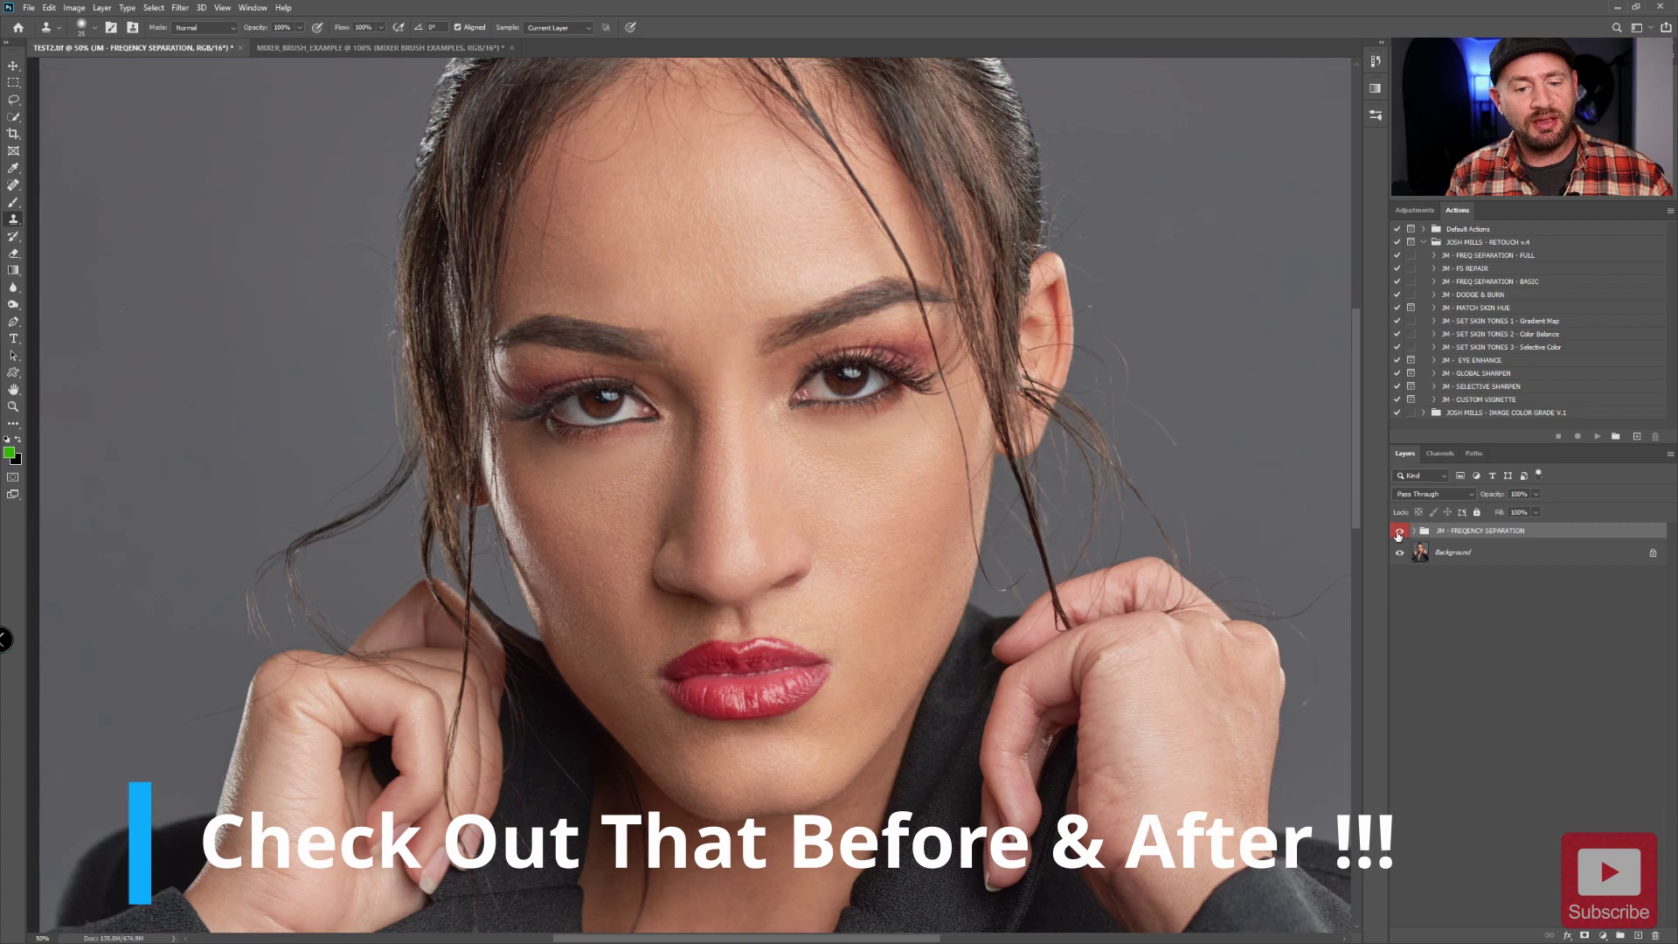
{"action": "left_click", "coordinate": [1399, 533]}
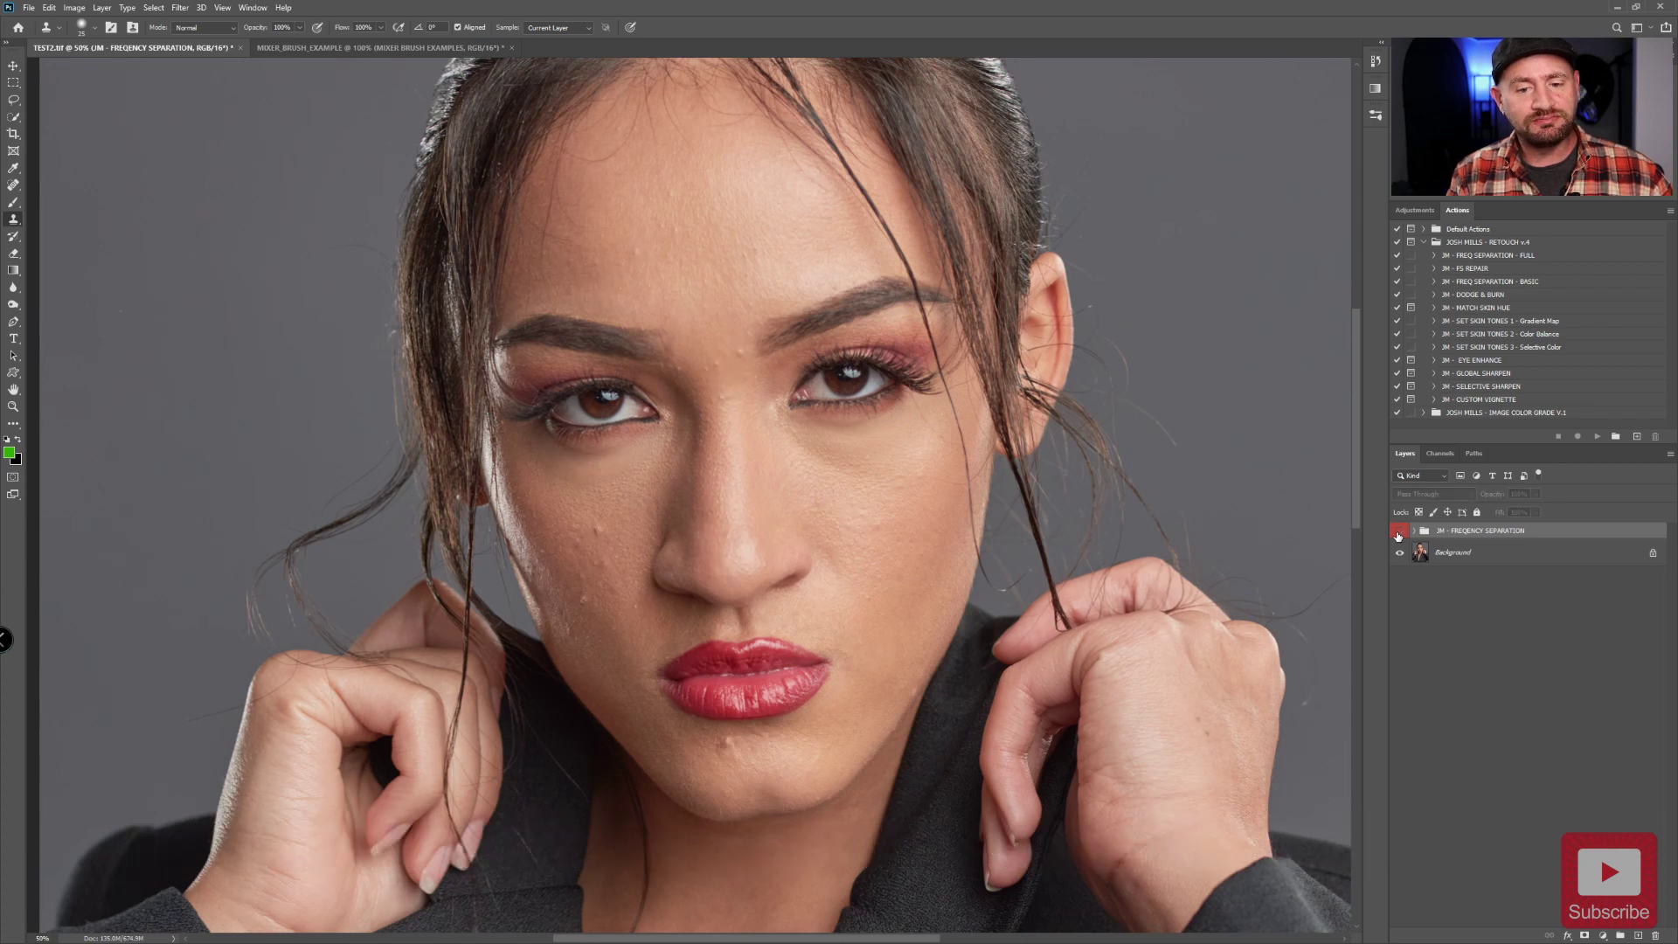
{"action": "left_click", "coordinate": [1399, 533]}
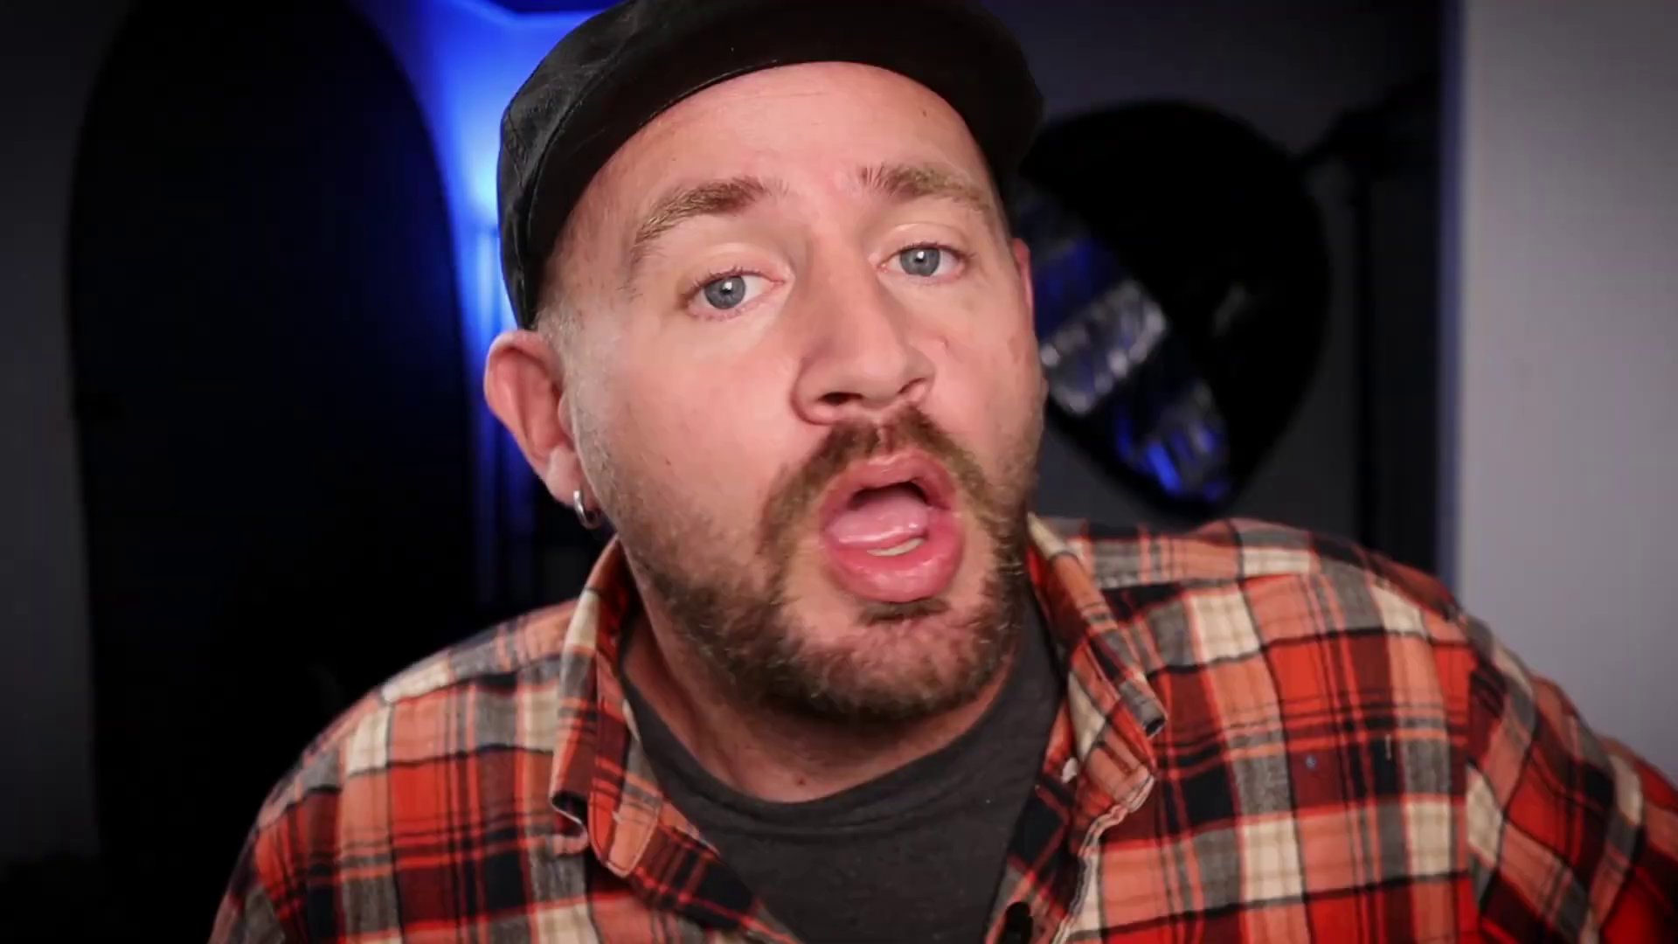